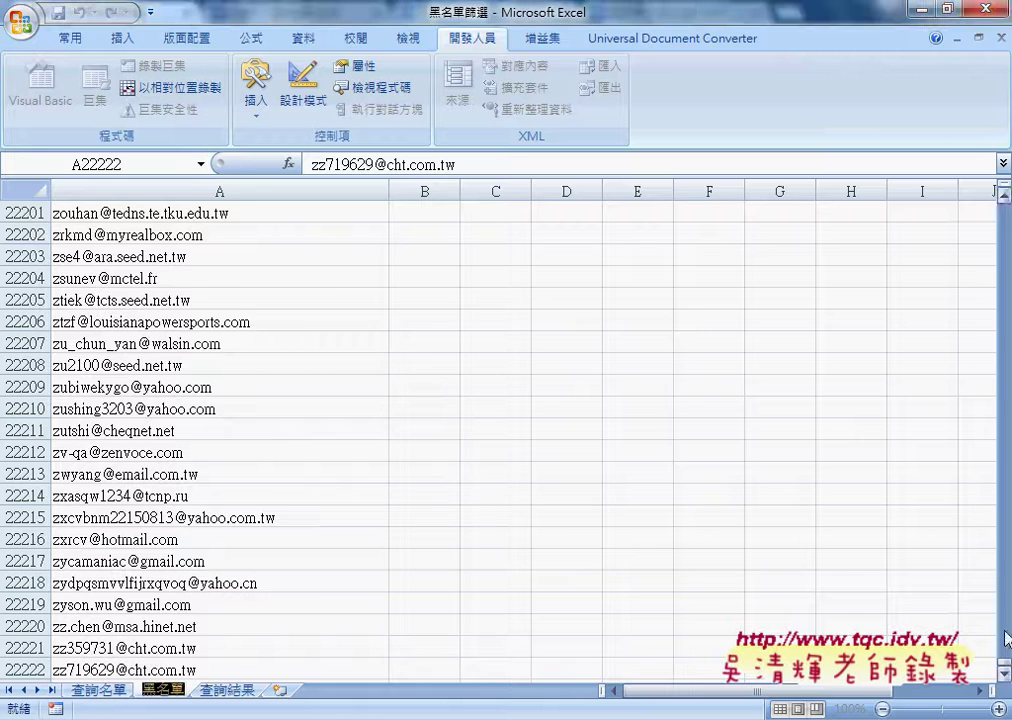
Scroll the 黑名單 sheet back to the top and switch to the 查詢結果 sheet.
scroll(1009, 238, up, 7)
scroll(1008, 450, up, 20)
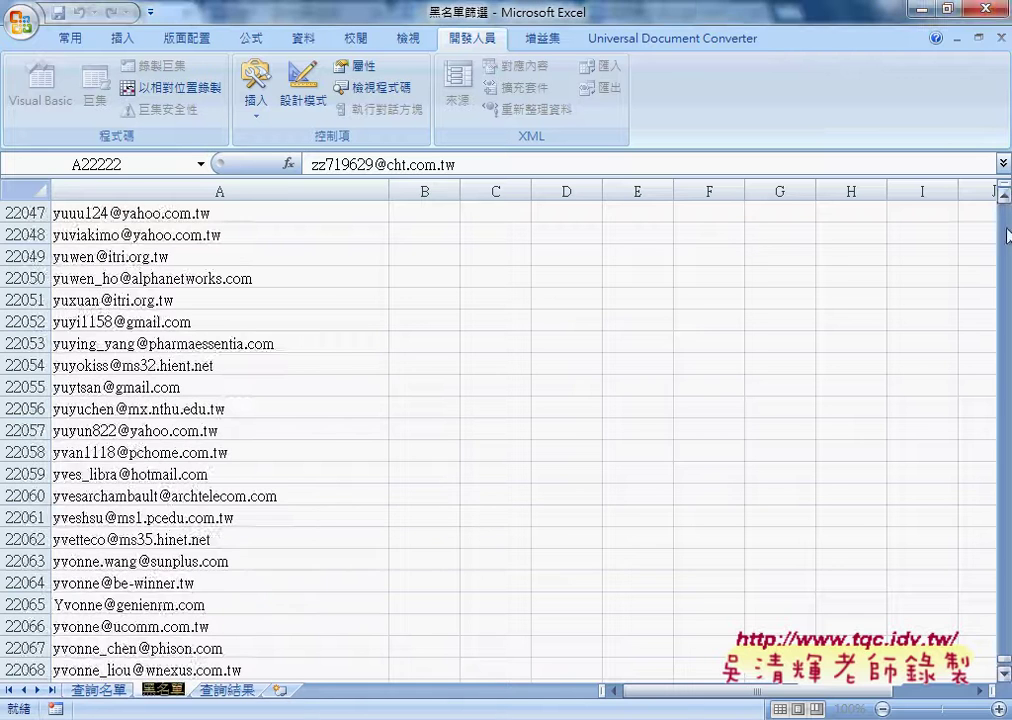
drag(1007, 663, 1005, 210)
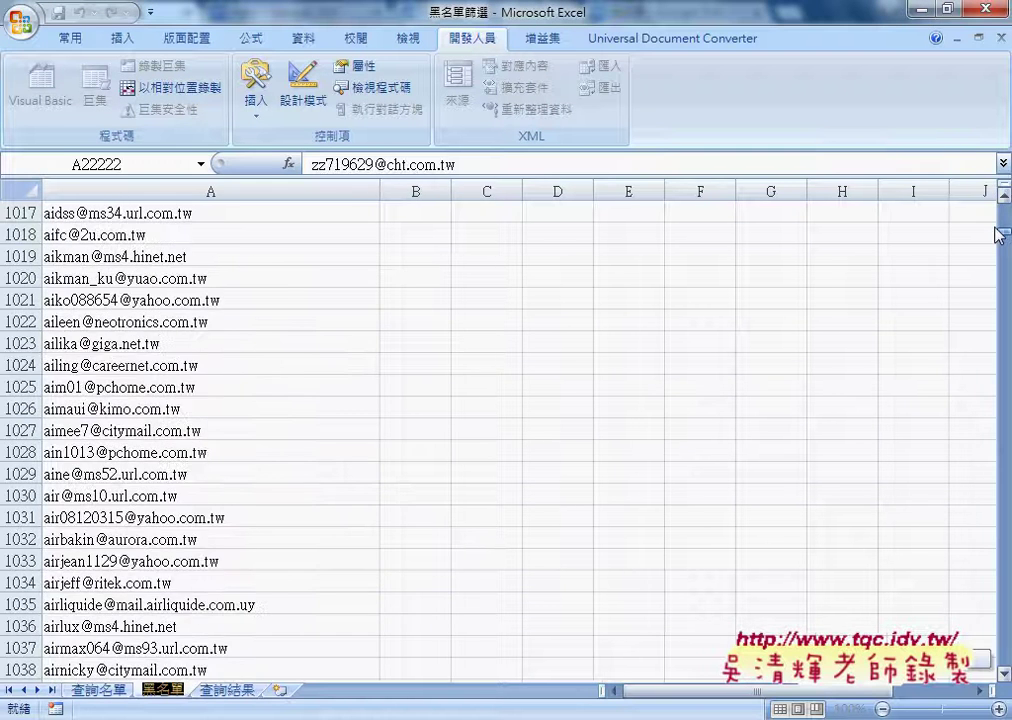
click(228, 690)
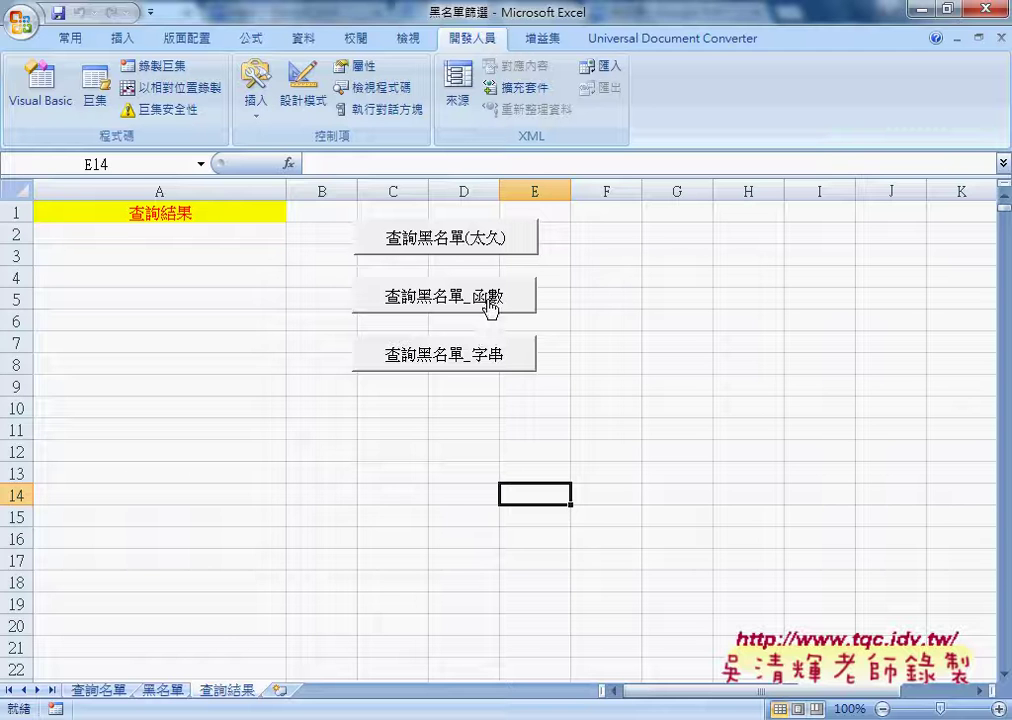
Select the 黑名單 column from A2 to its end to confirm its range name, then go to 查詢名單.
click(165, 690)
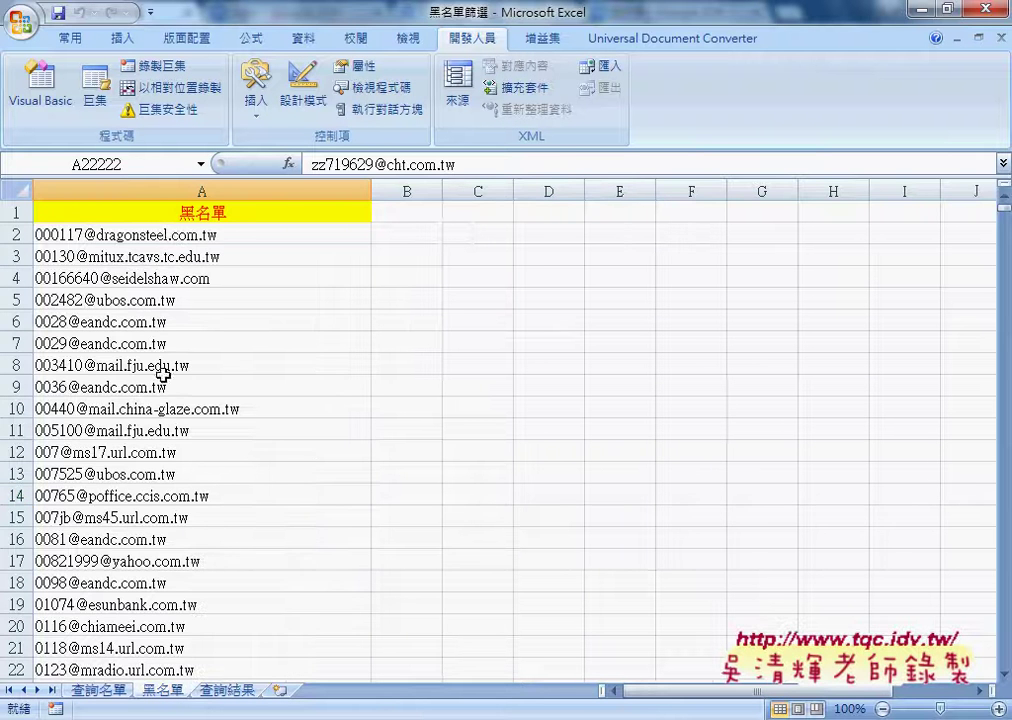
click(172, 236)
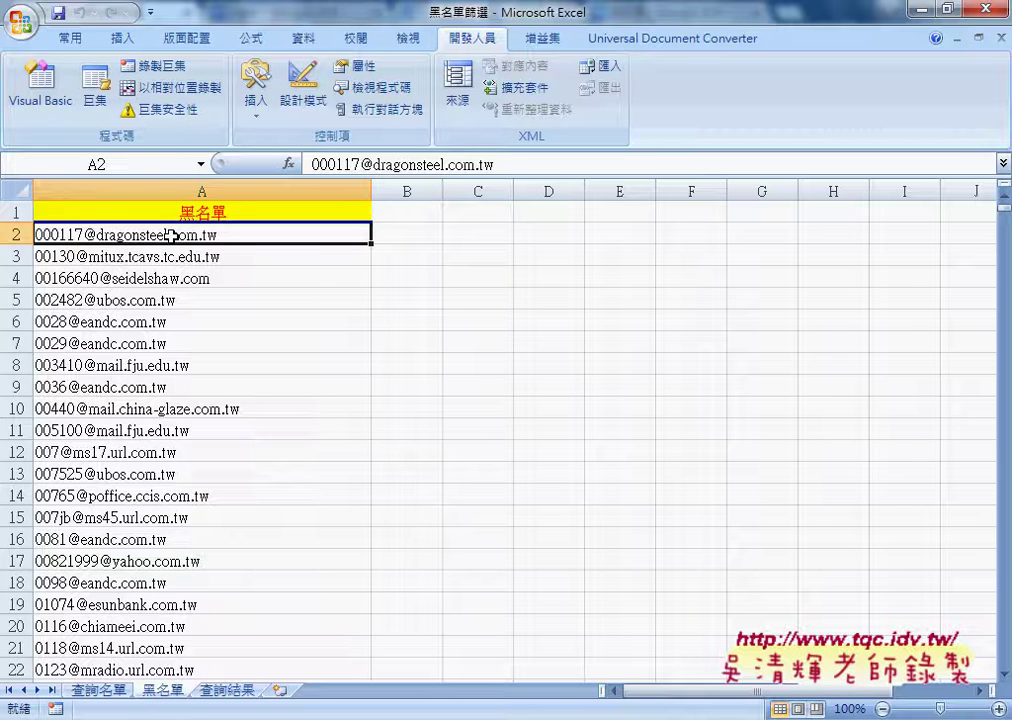
key(ctrl+shift+Down)
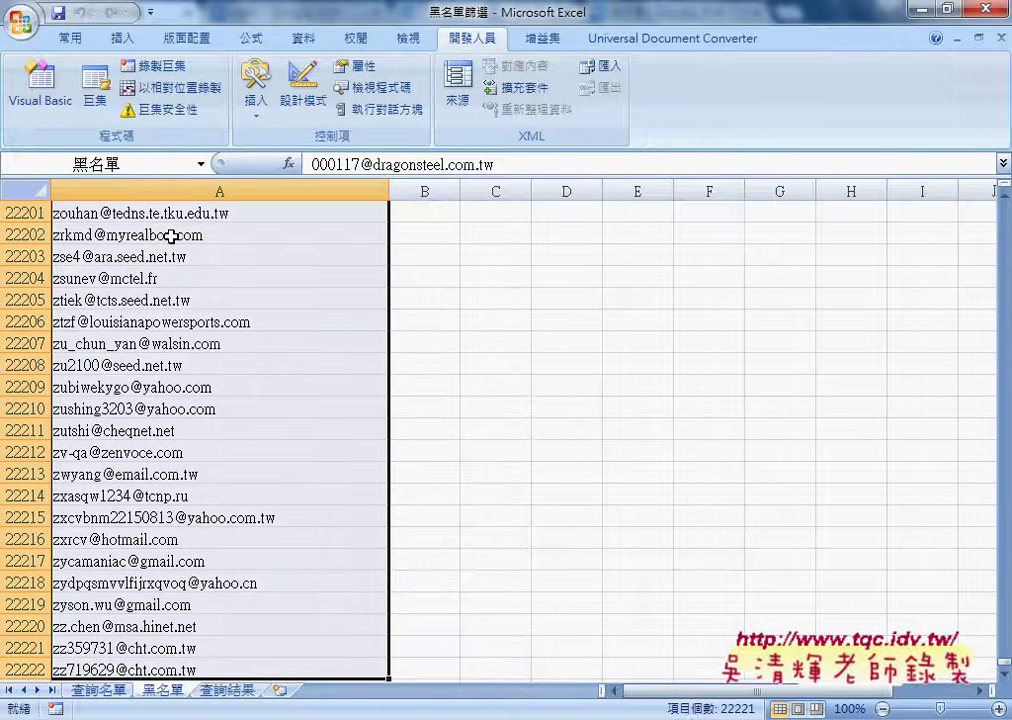
click(122, 165)
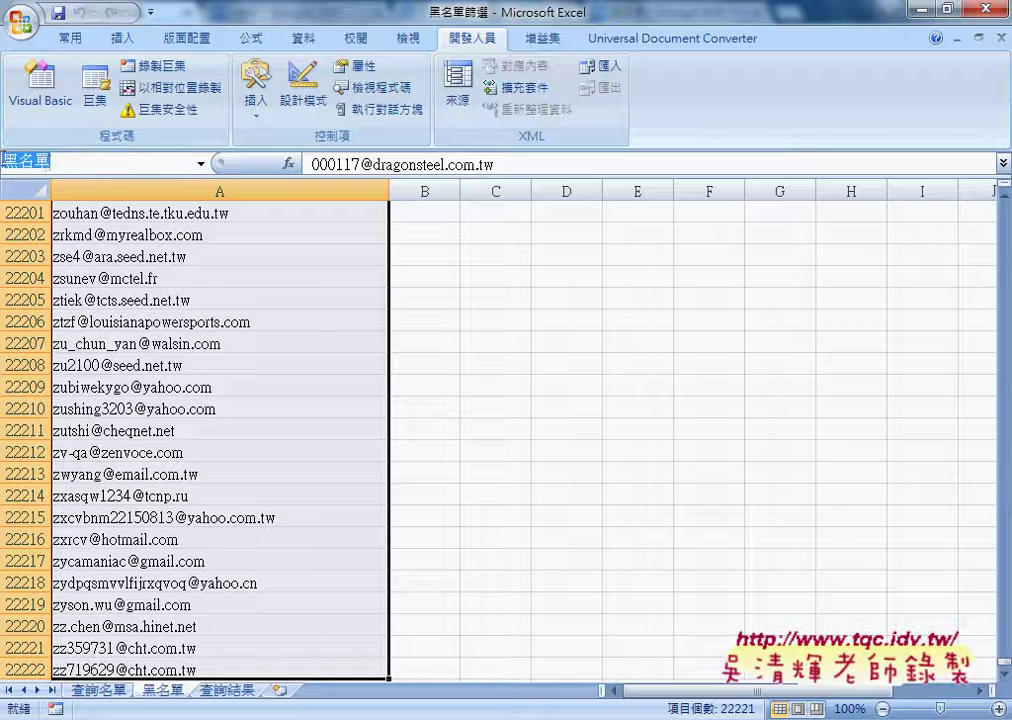
click(97, 690)
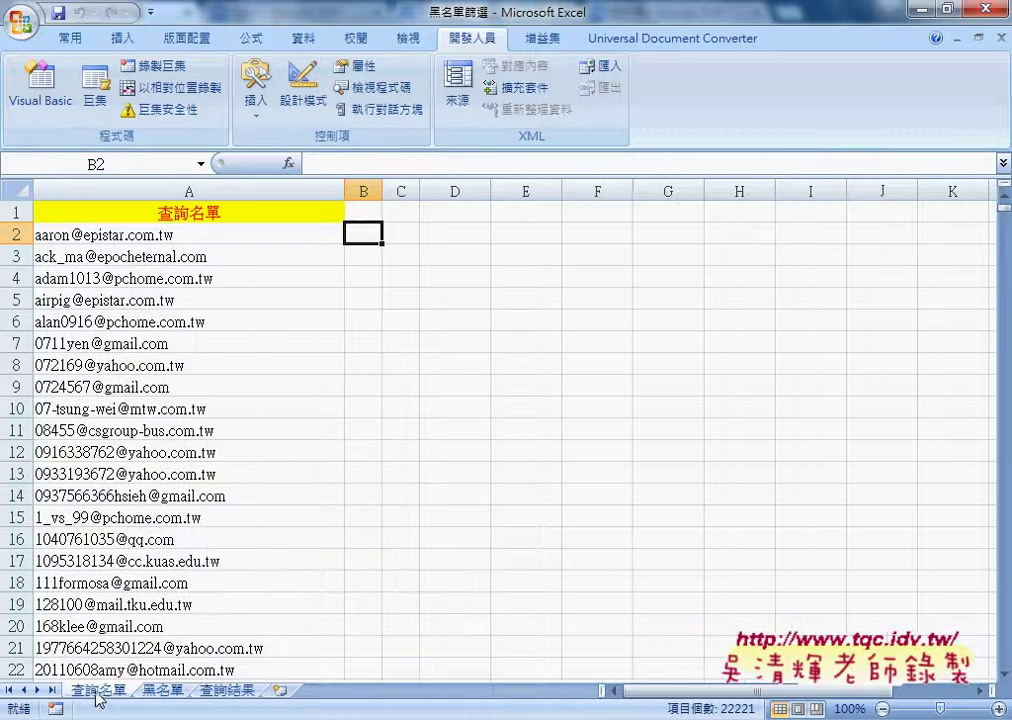
Start a COUNTIF function in B2 using the named range 黑名單 as its Range.
click(288, 163)
click(827, 240)
click(640, 256)
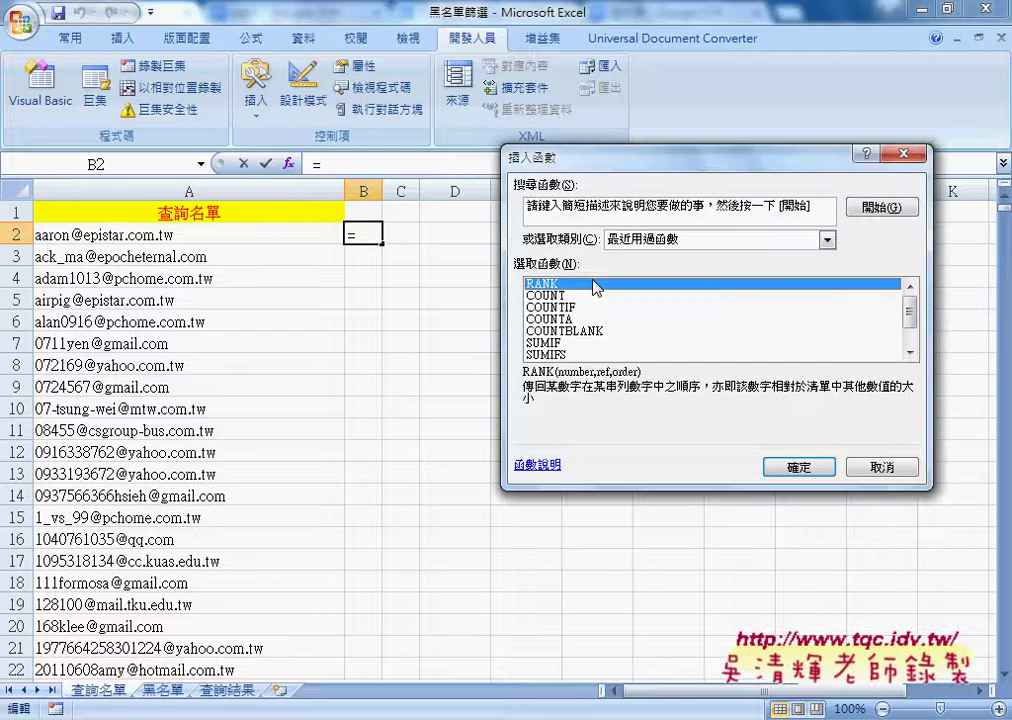
click(560, 307)
click(798, 467)
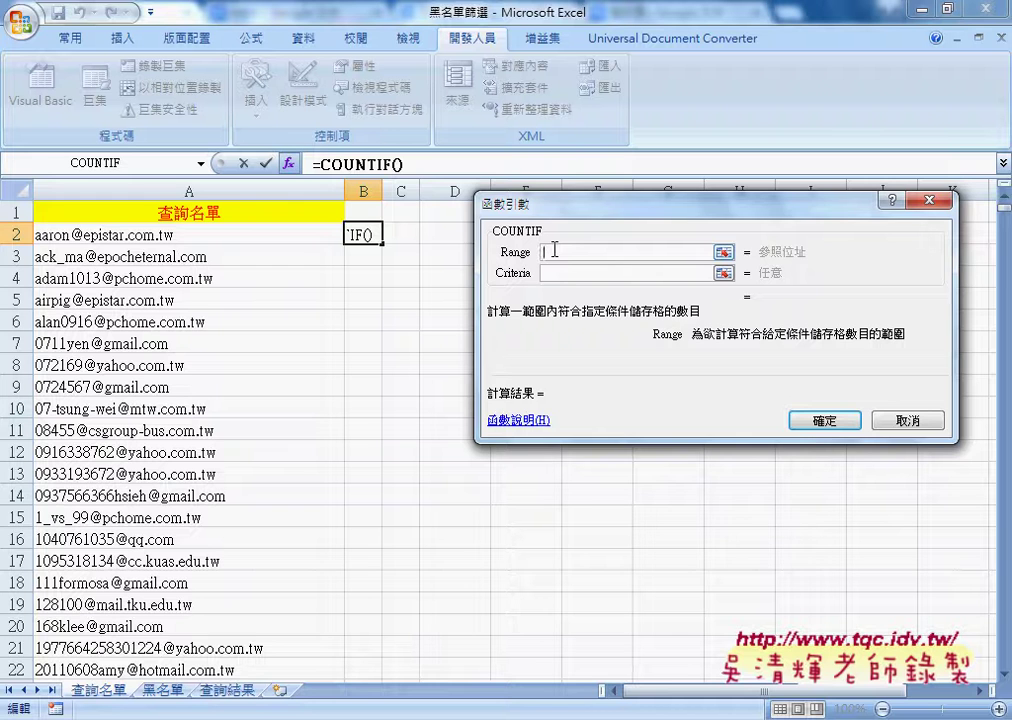
key(F3)
click(613, 281)
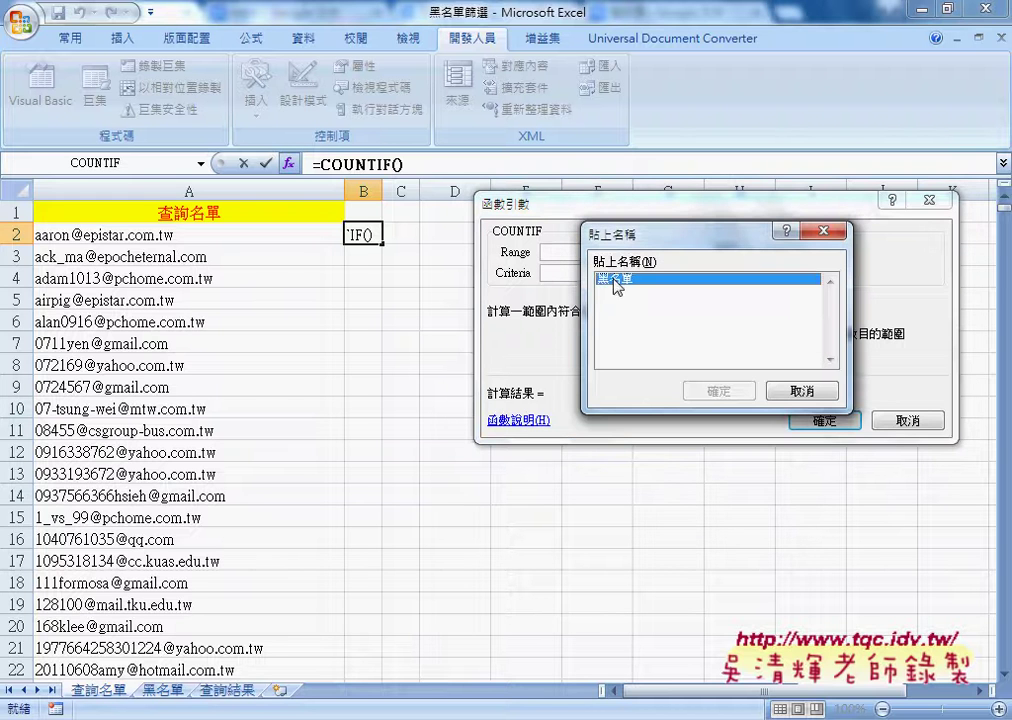
click(718, 391)
Set A2 as the criteria and copy =COUNTIF(黑名單,A2) down column B.
key(Tab)
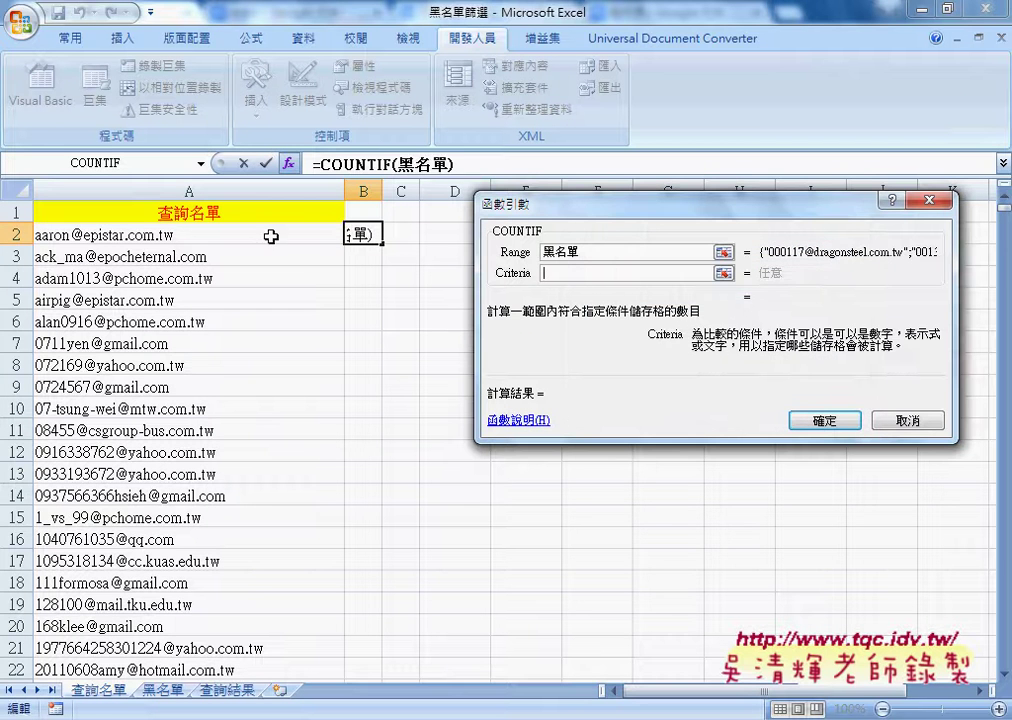
click(271, 236)
click(830, 421)
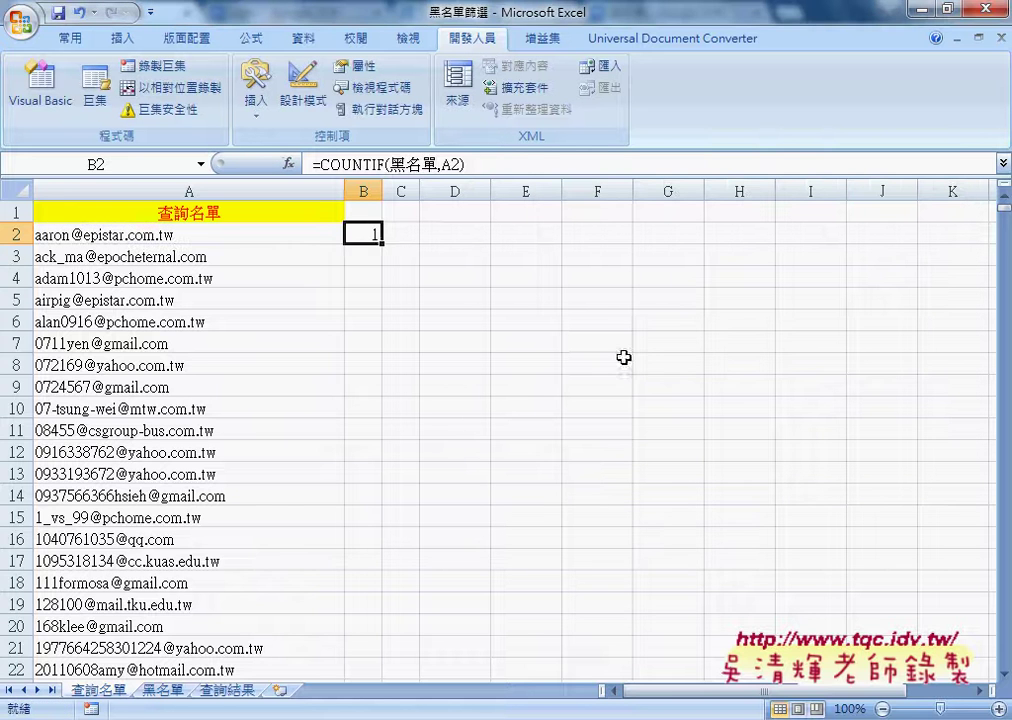
double_click(382, 243)
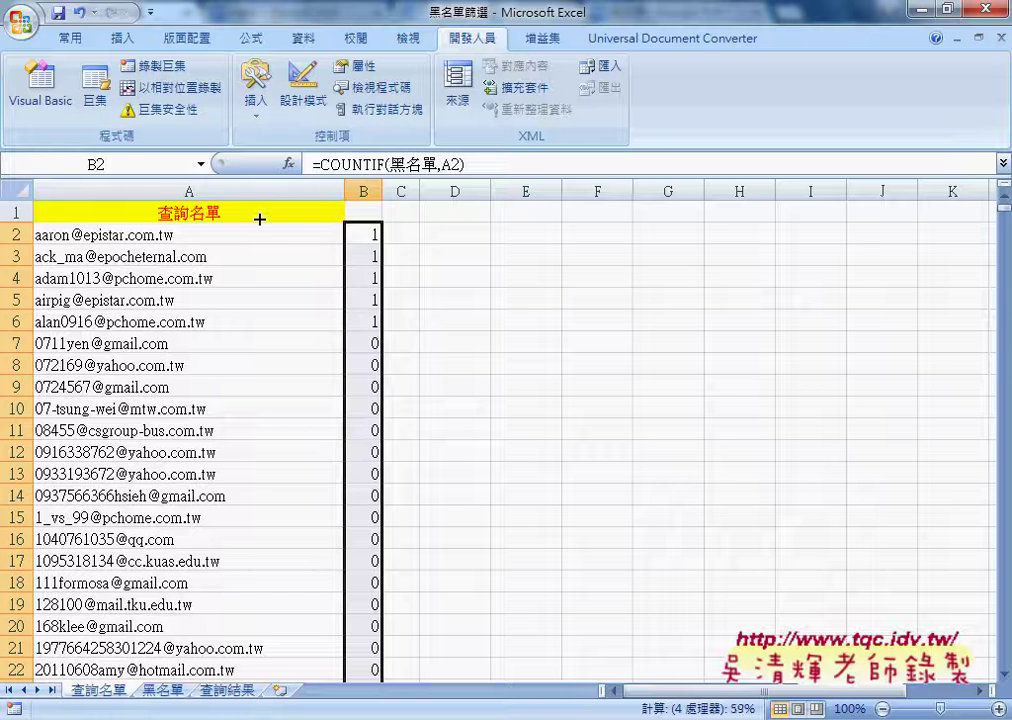
click(355, 213)
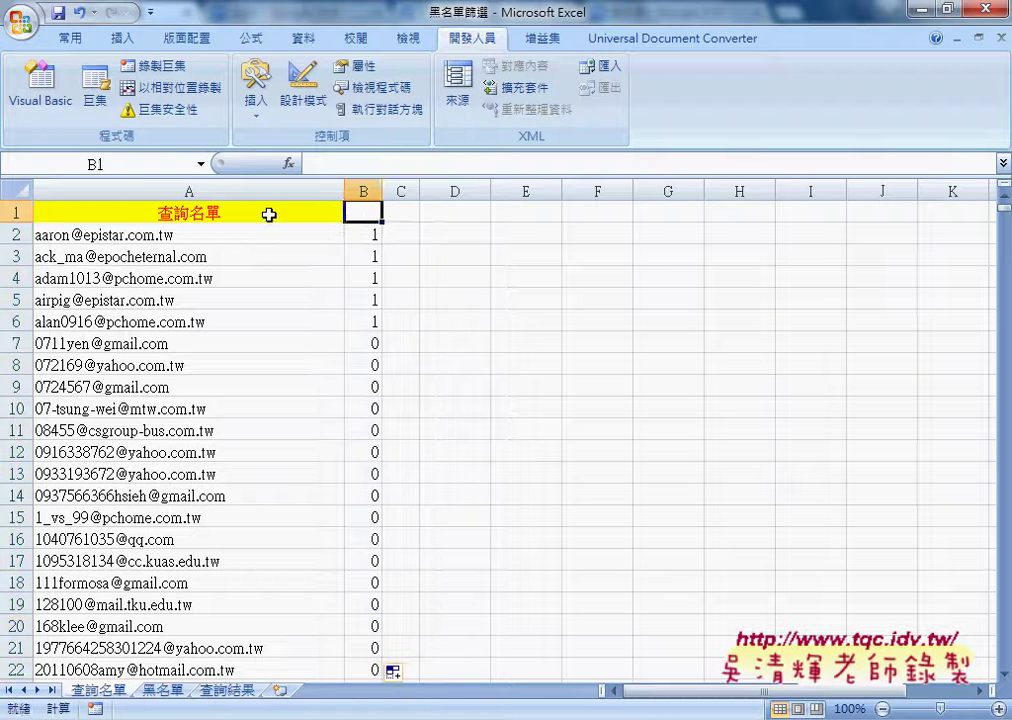
Filter the 查詢名單 list so column B shows only rows with 1.
click(269, 214)
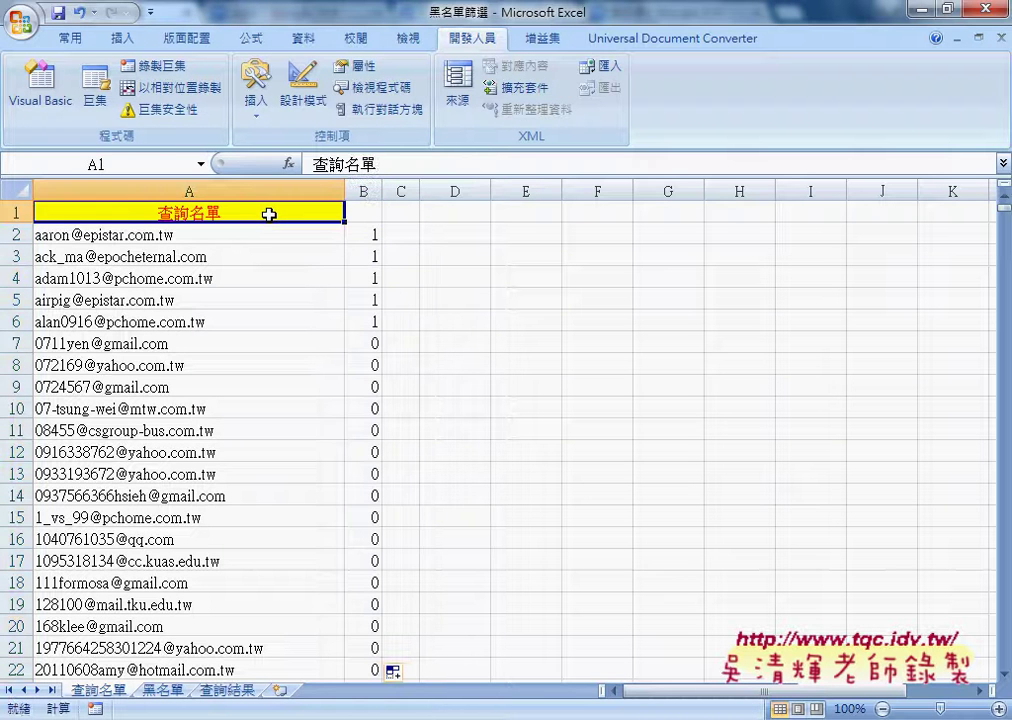
click(304, 40)
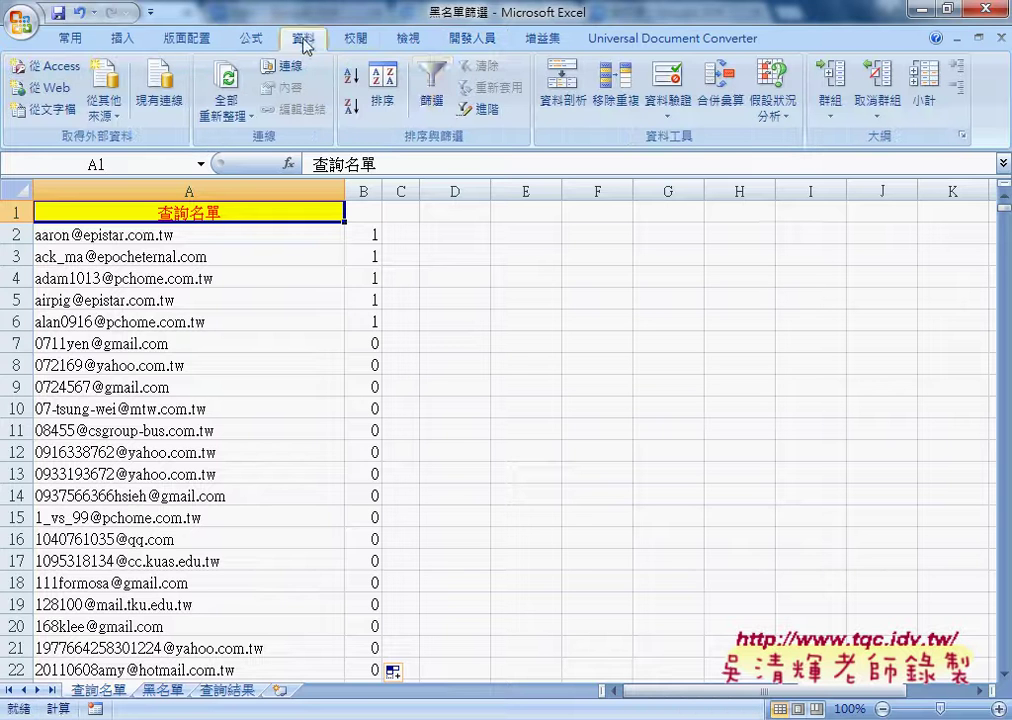
click(440, 100)
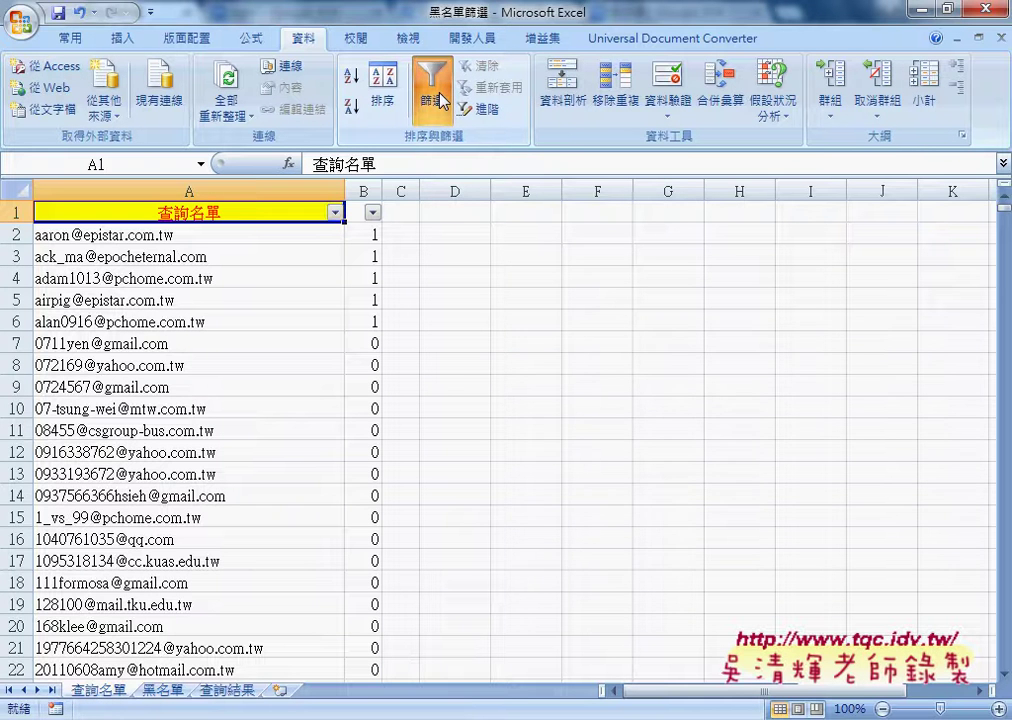
click(372, 213)
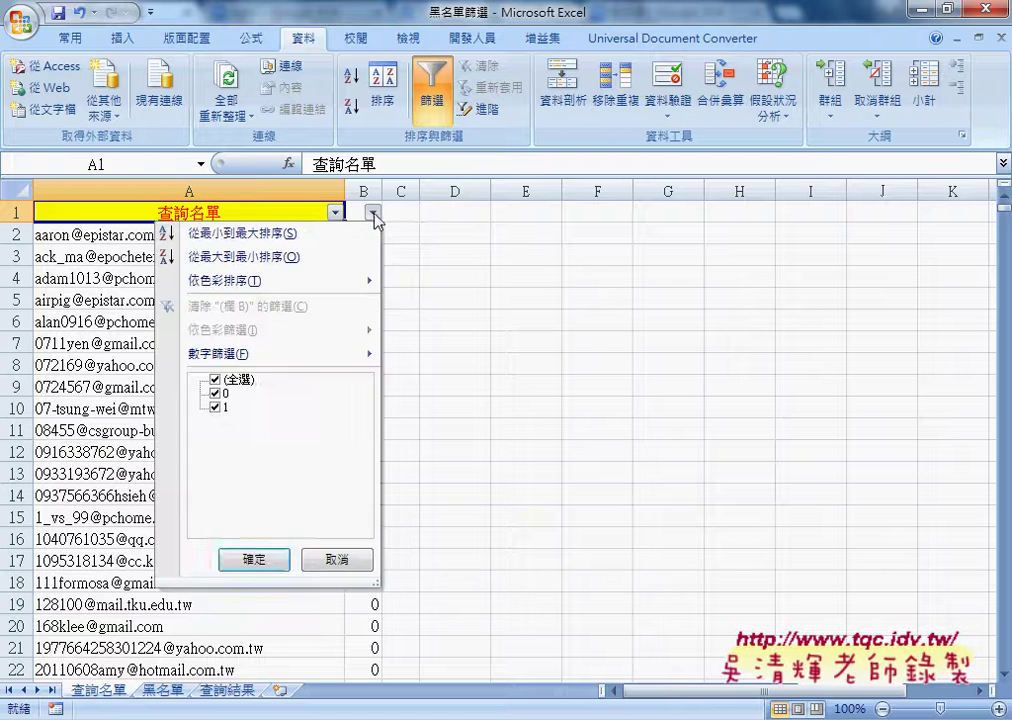
click(216, 393)
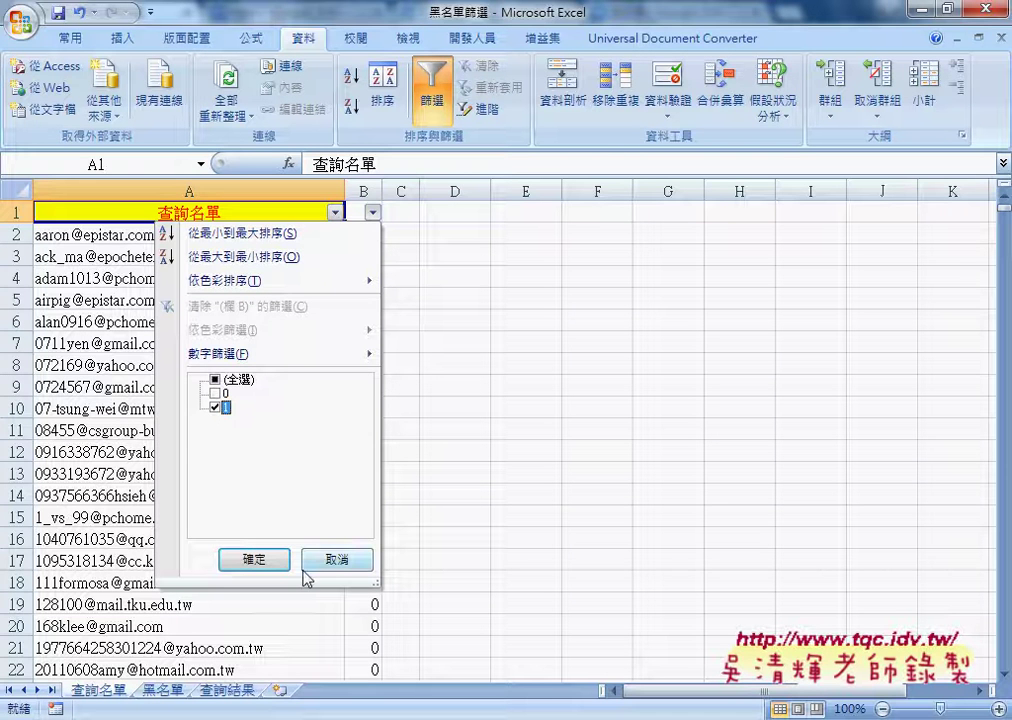
click(248, 558)
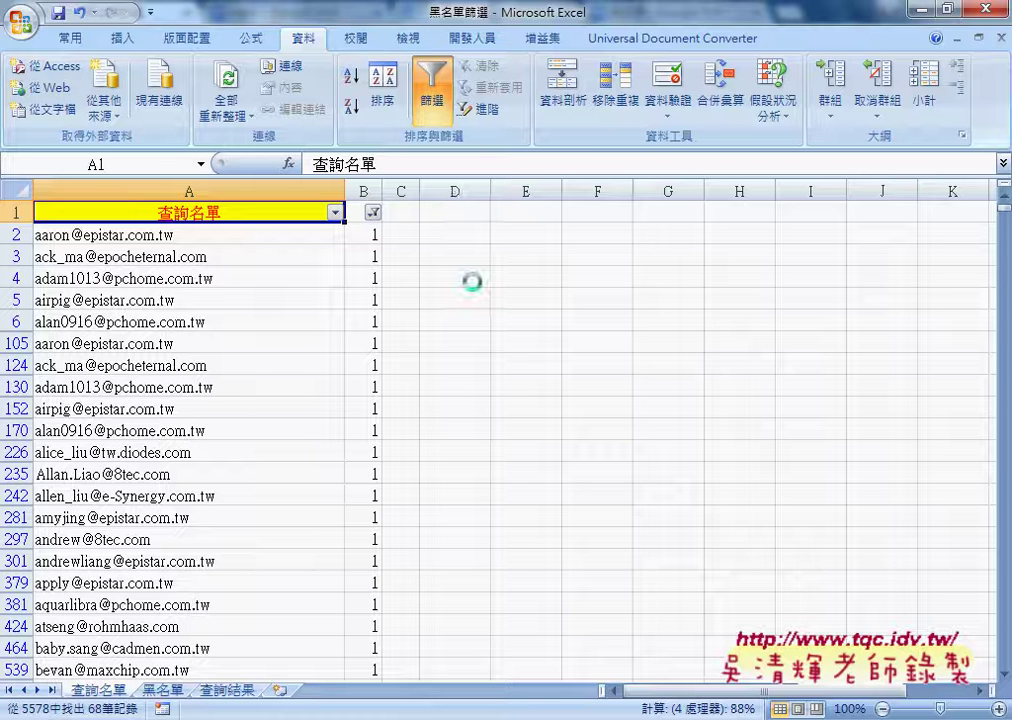
Copy the filtered blacklisted emails from A2 down and switch to 查詢結果.
click(298, 235)
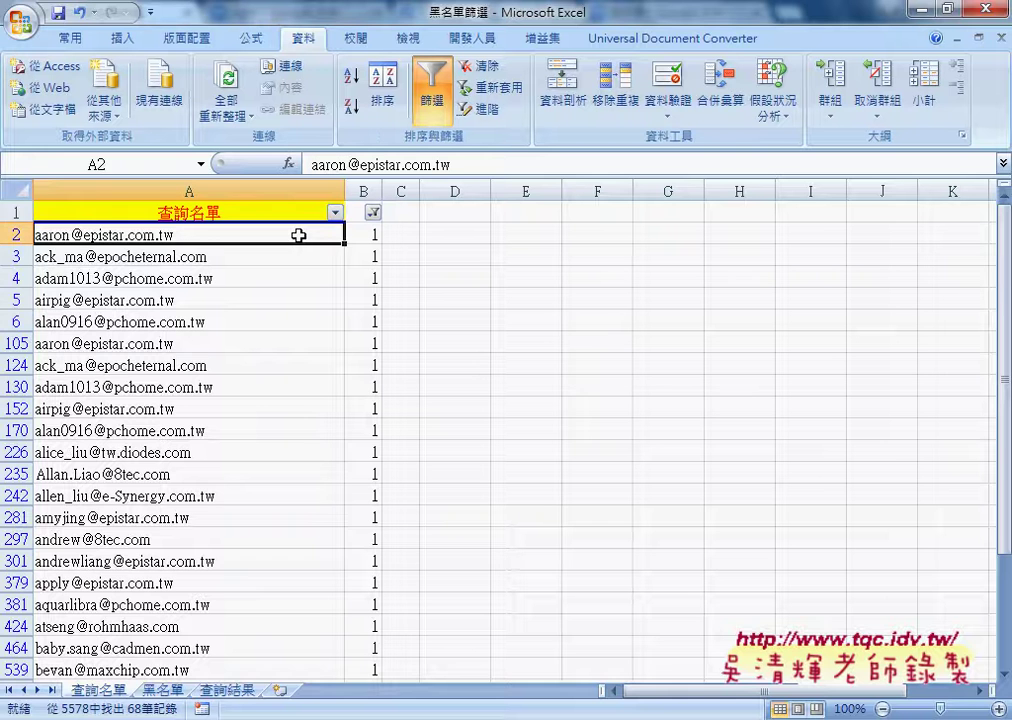
key(ctrl+shift+Down)
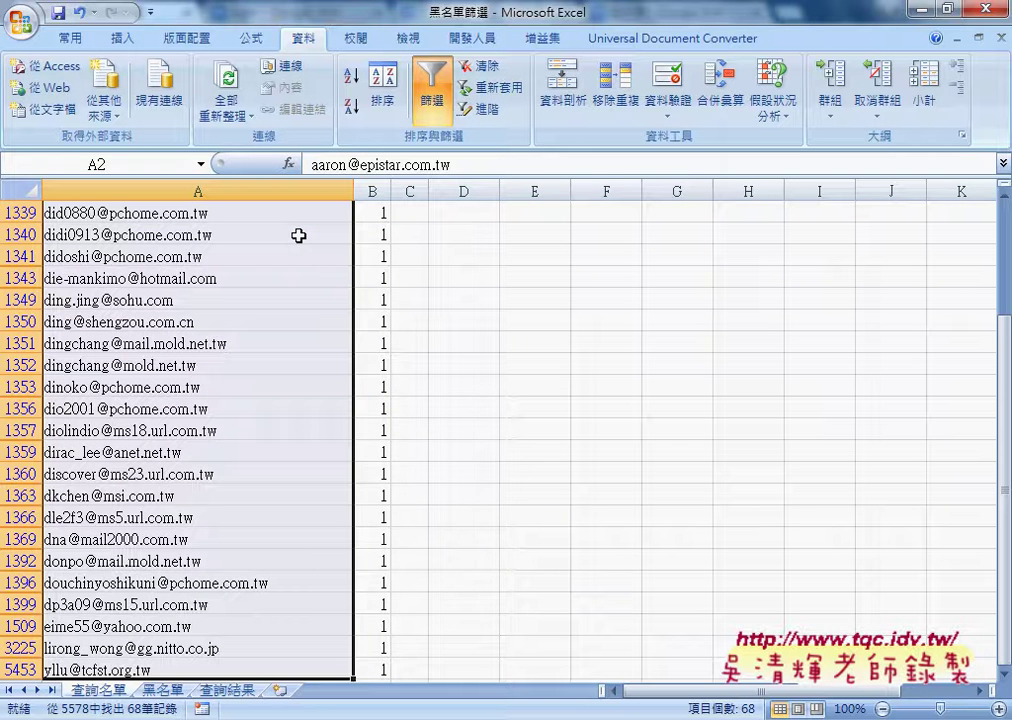
key(ctrl+c)
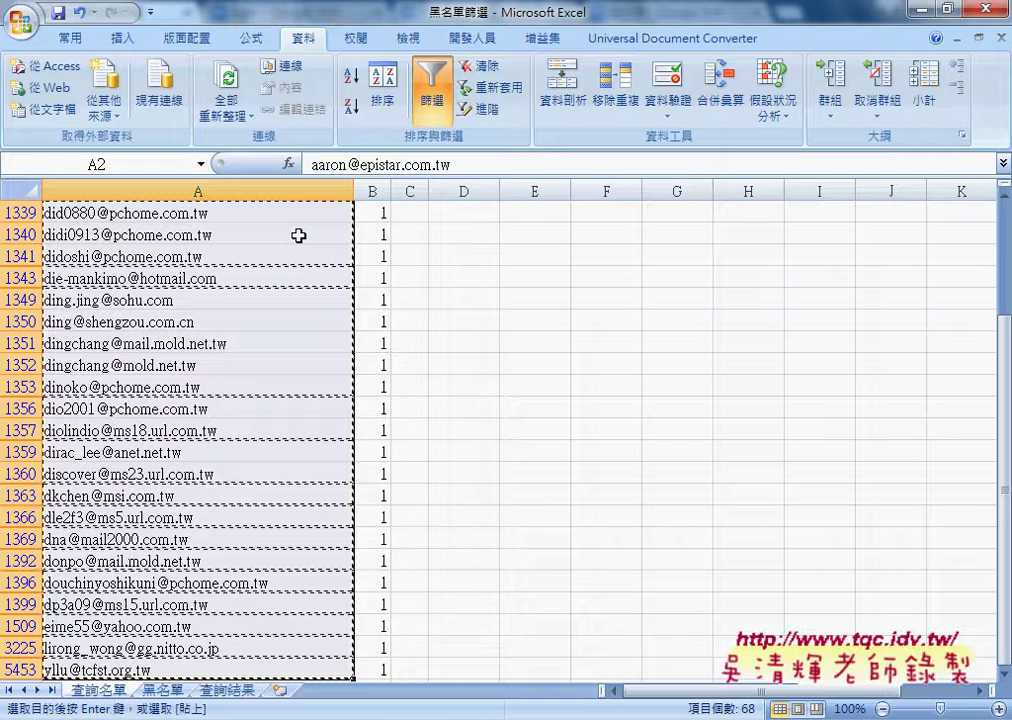
click(229, 690)
Paste the blacklisted emails into A2 of 查詢結果 and scroll through the results.
click(210, 235)
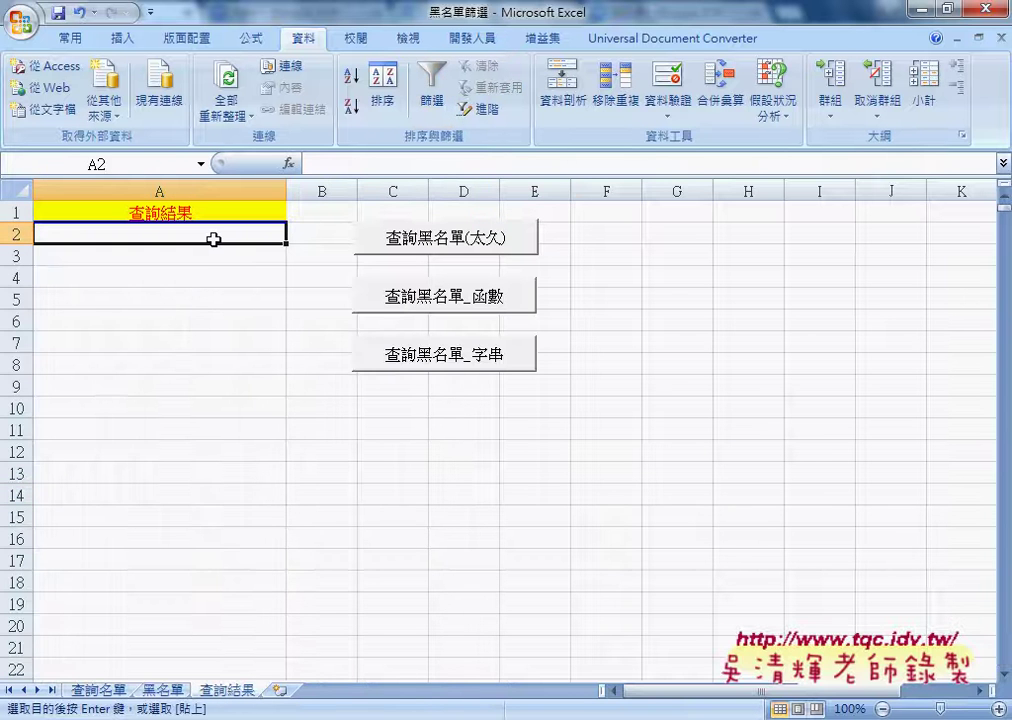
key(ctrl+v)
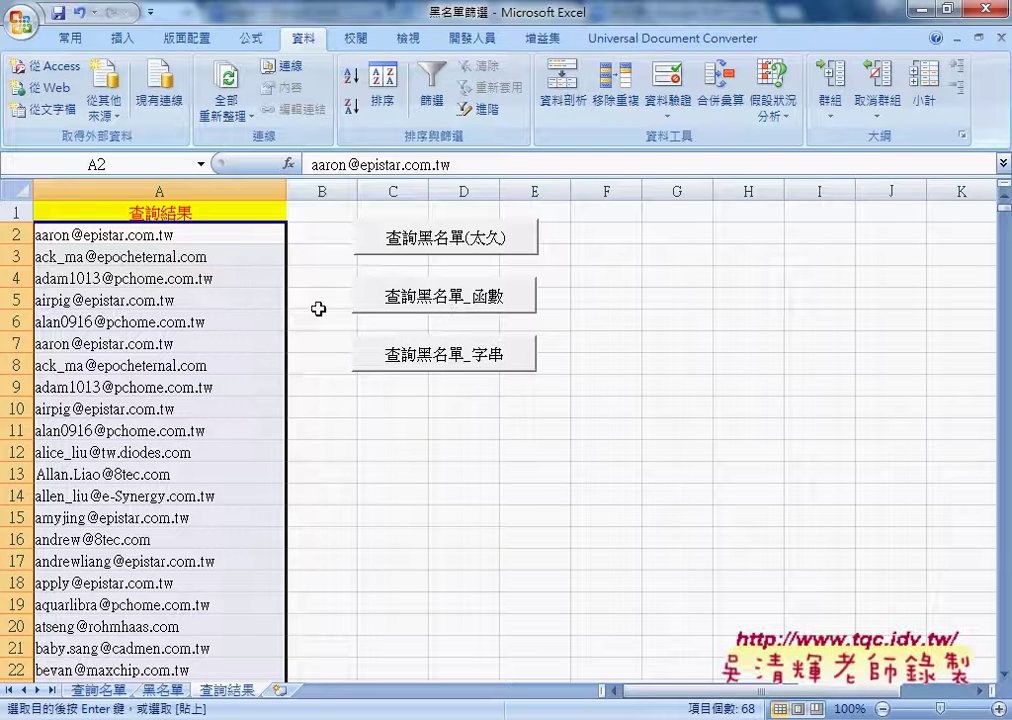
scroll(209, 338, down, 4)
scroll(209, 338, down, 5)
scroll(209, 338, down, 4)
scroll(209, 338, down, 4)
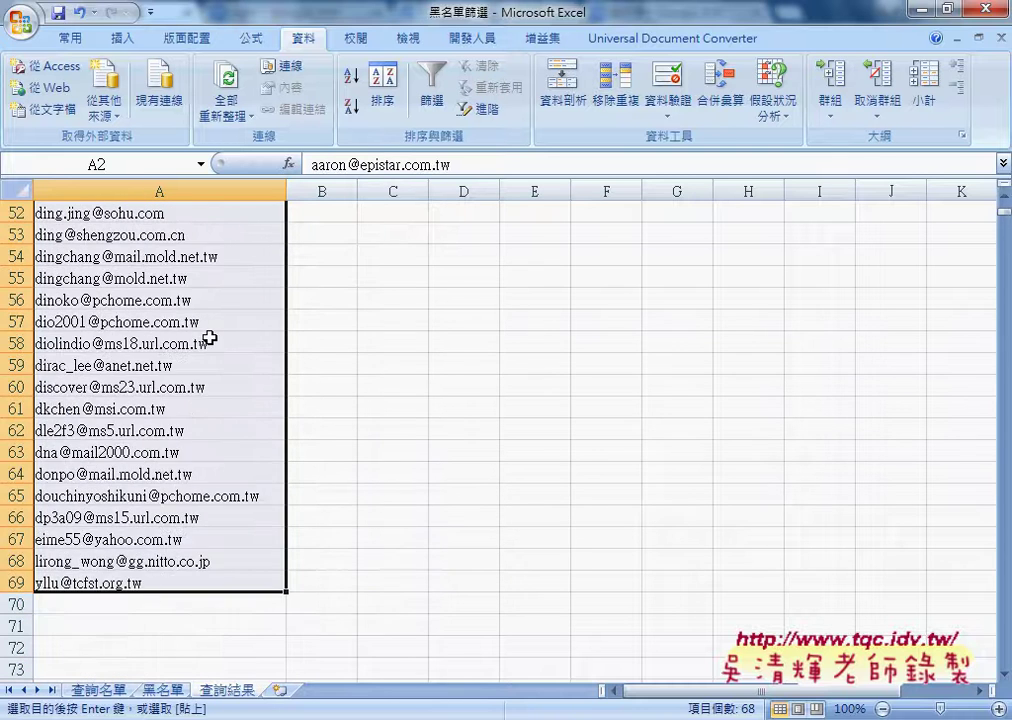
scroll(209, 336, down, 4)
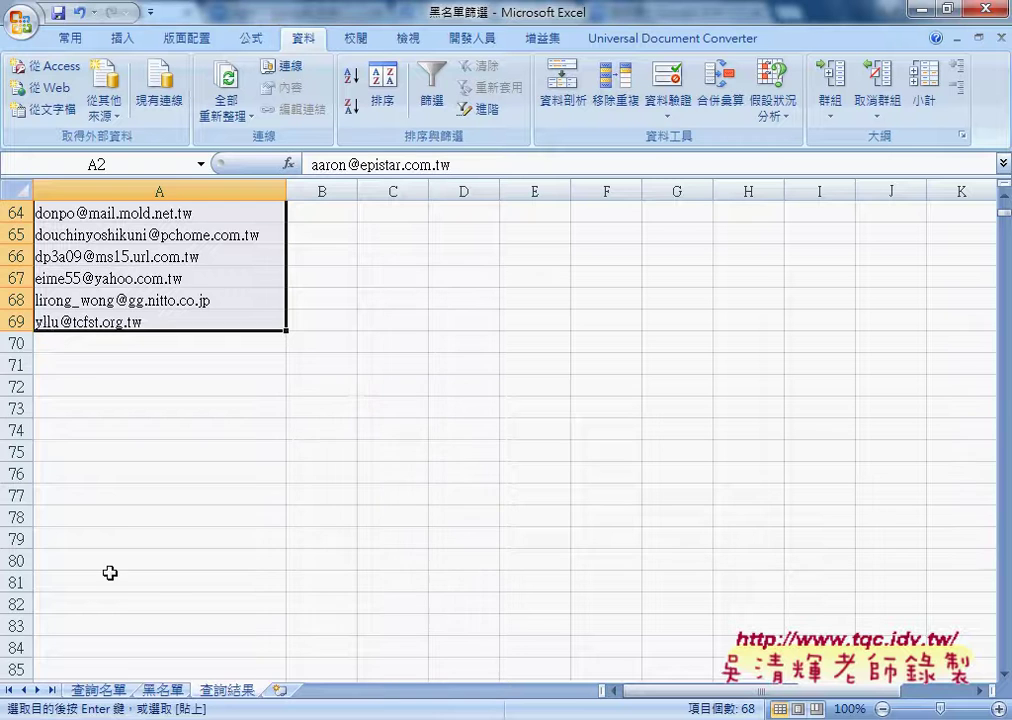
Back on 查詢名單, turn off the filter to restore all 5,452 rows.
key(ctrl+Page_Up)
key(ctrl+Page_Up)
scroll(263, 495, down, 1)
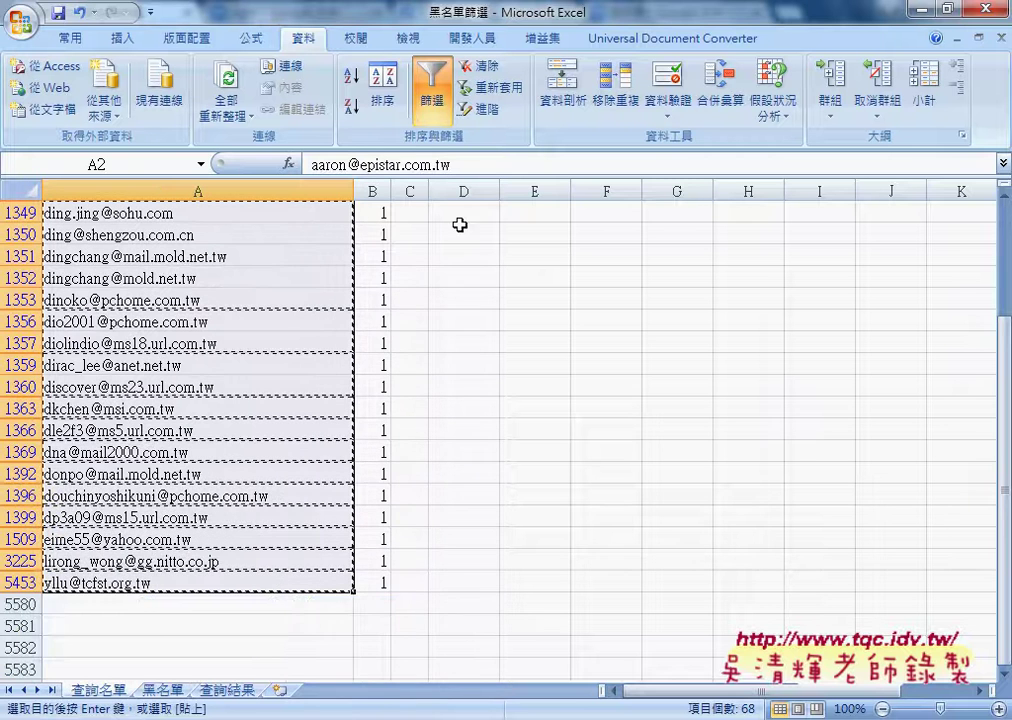
click(445, 95)
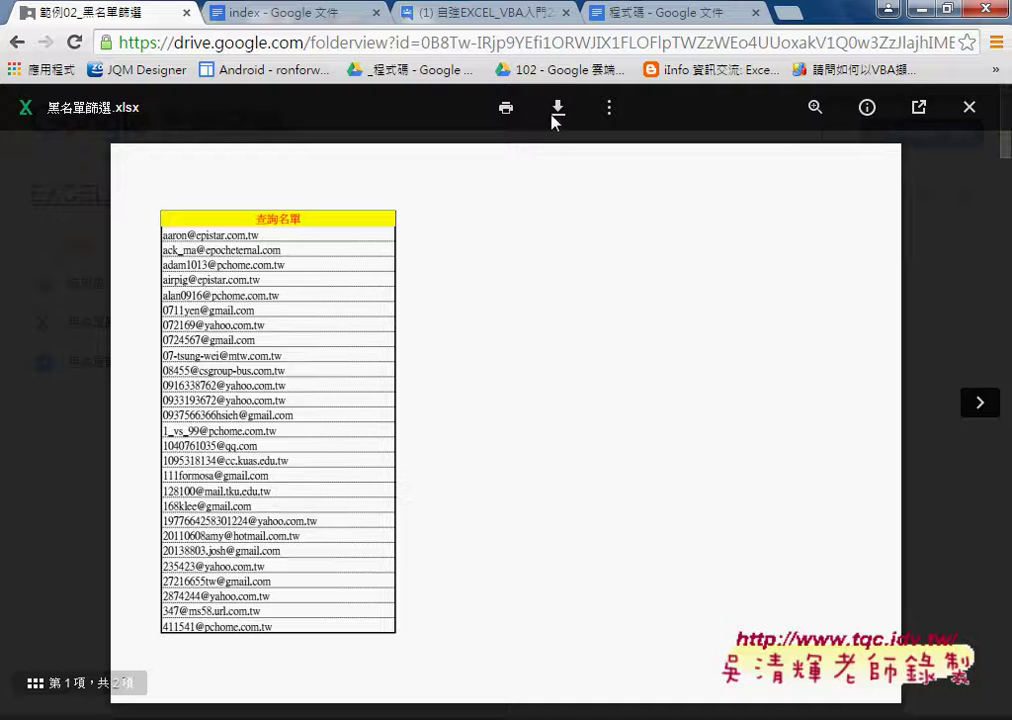
Close the 黑名單篩選.xlsx Drive preview and bring up the open Excel windows.
click(969, 107)
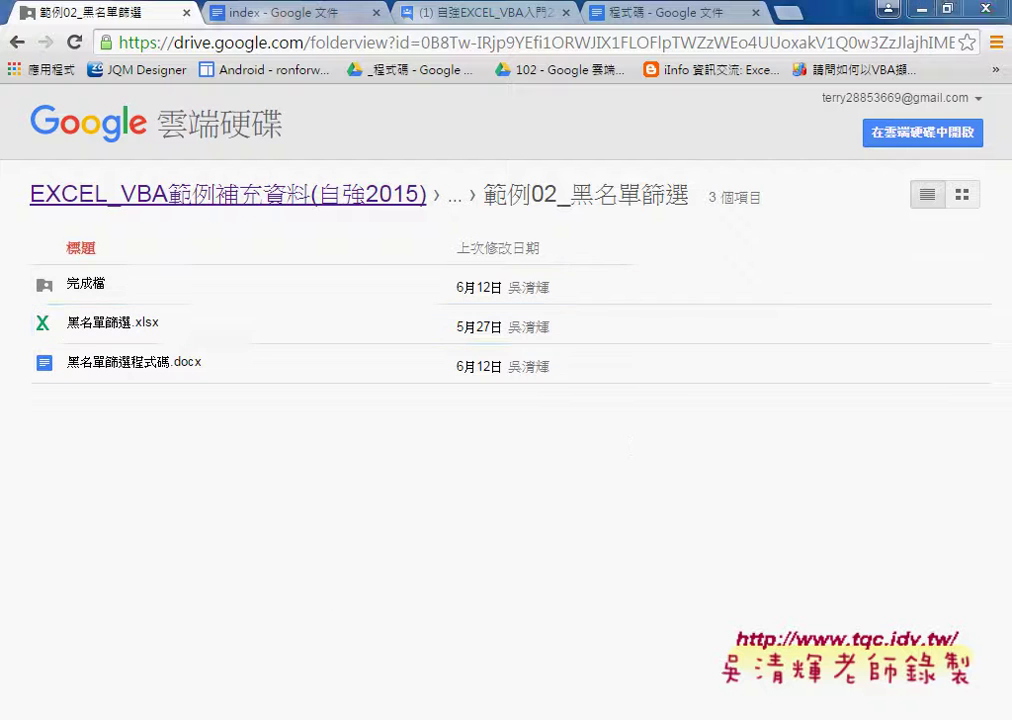
click(503, 719)
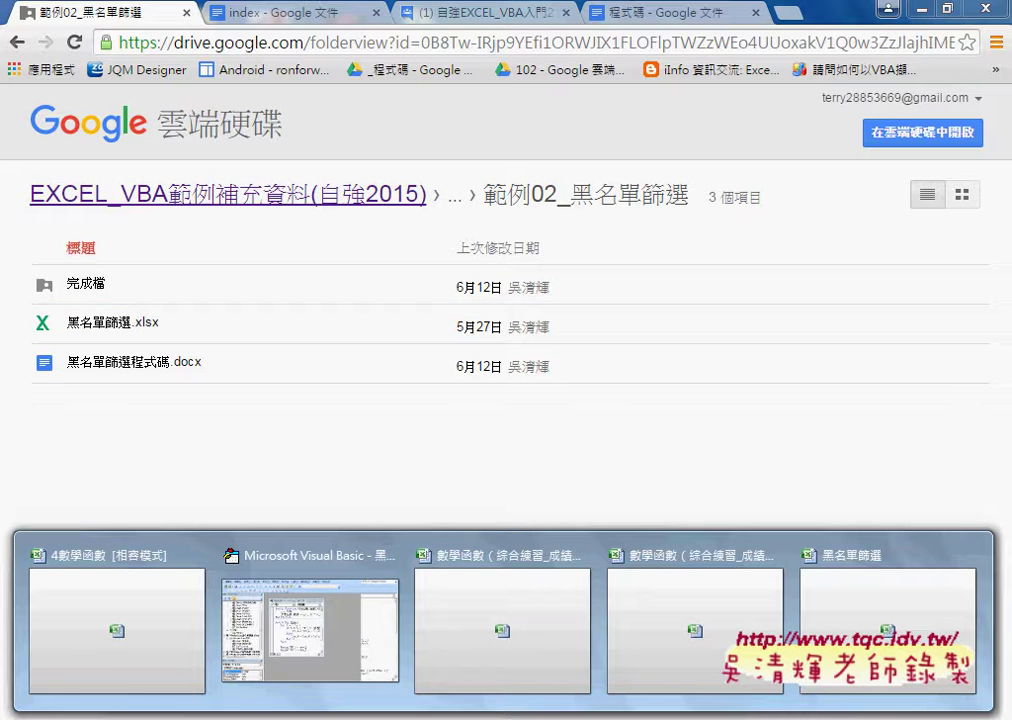
Switch to the 4數學函數 workbook showing the 綜合練習(1) exercise brief.
click(135, 648)
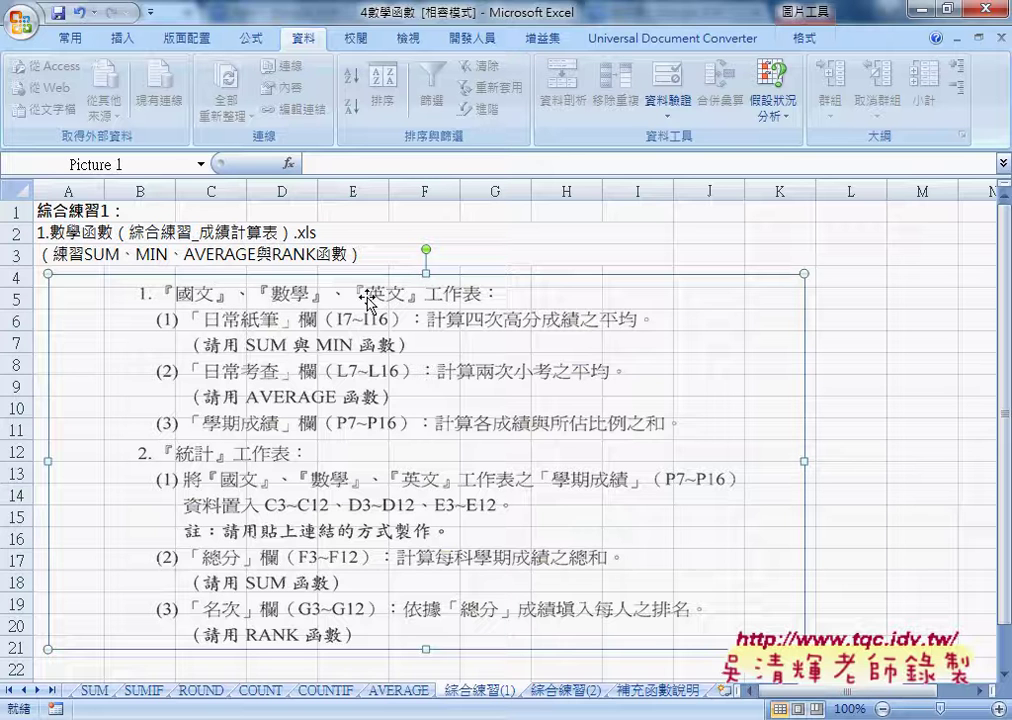
mouse_move(505, 719)
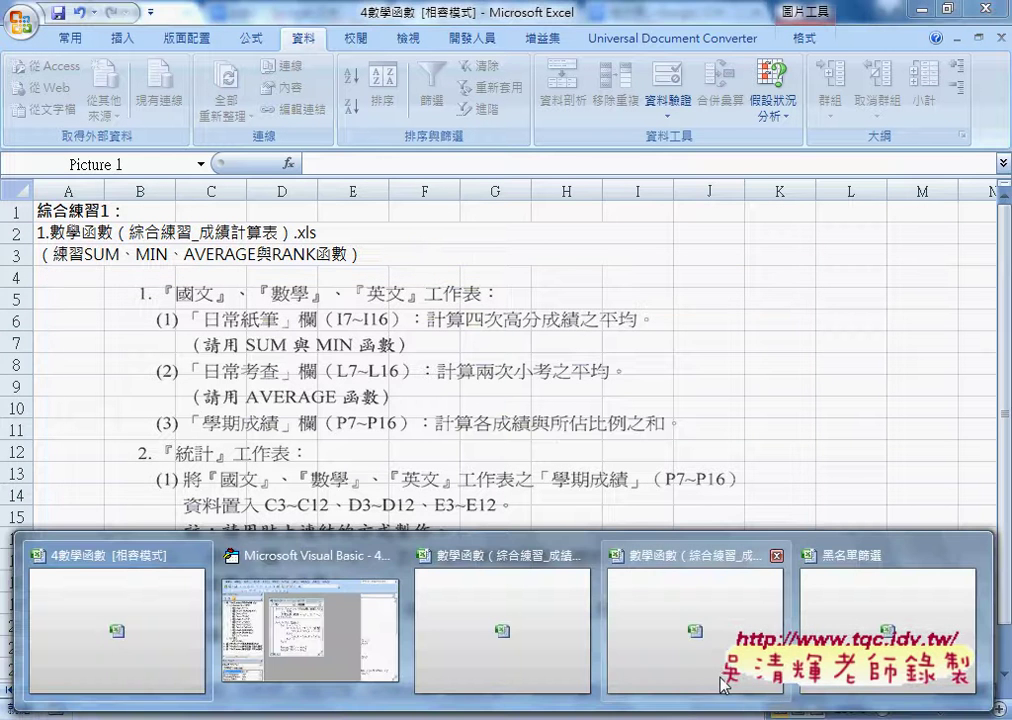
Open the 成績計算表 workbook's 統計 sheet and show the 開發人員 ribbon commands.
click(741, 628)
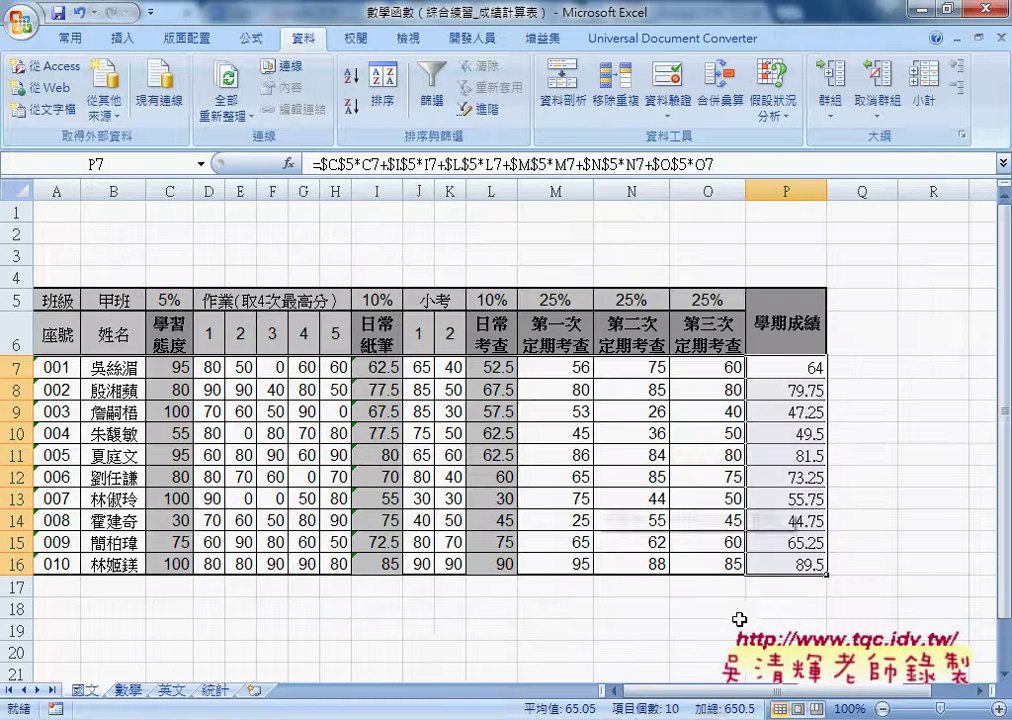
click(213, 691)
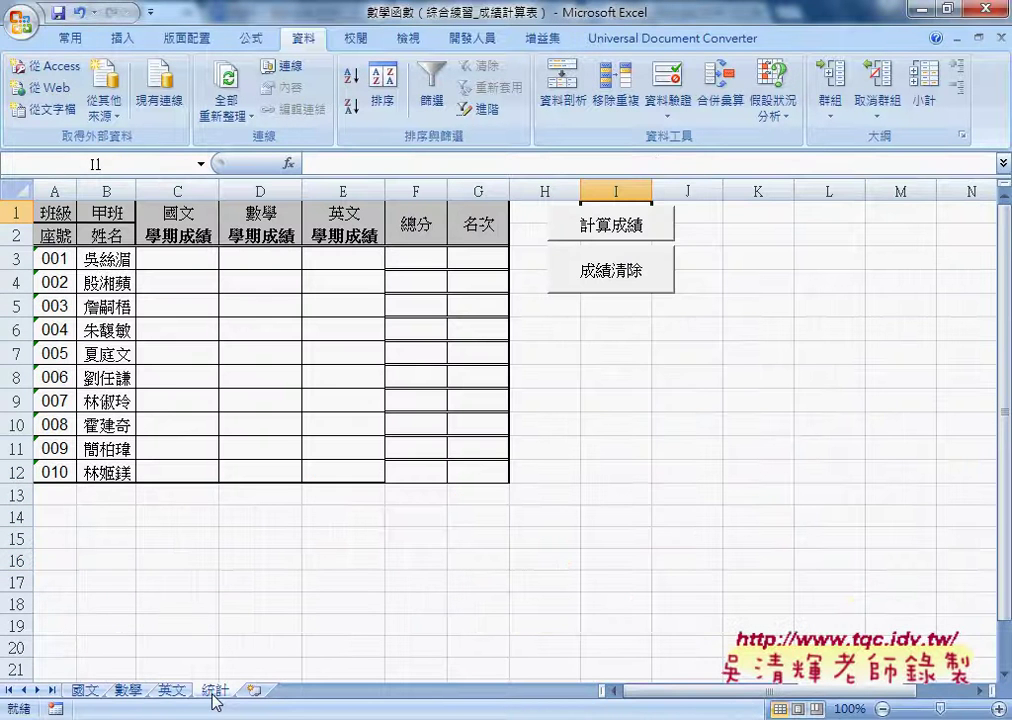
click(634, 497)
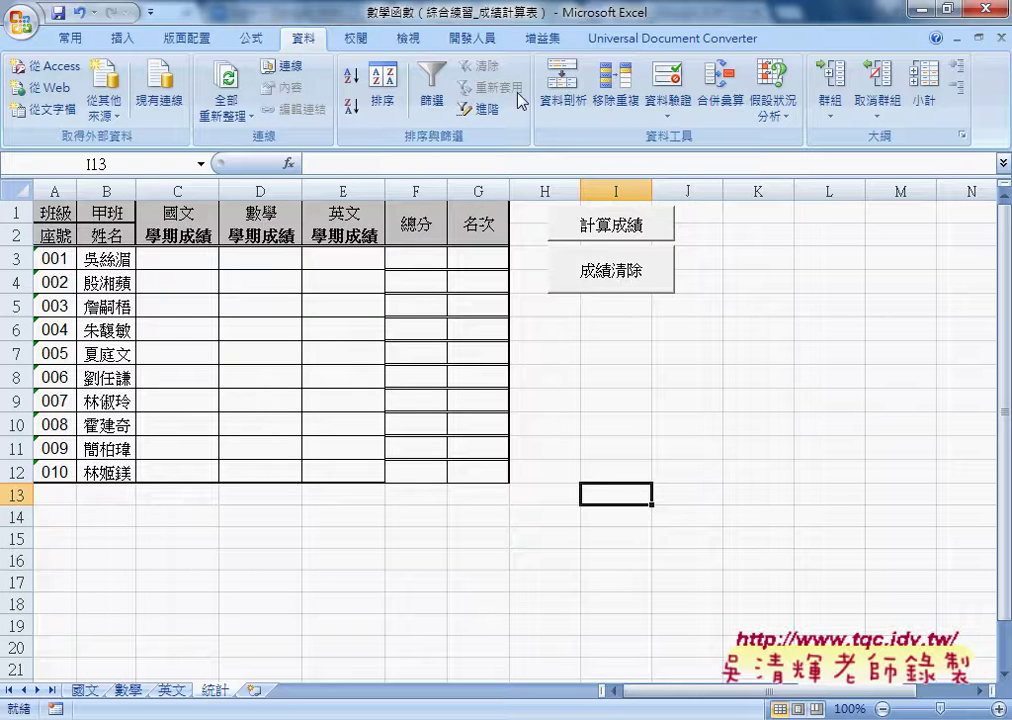
click(475, 38)
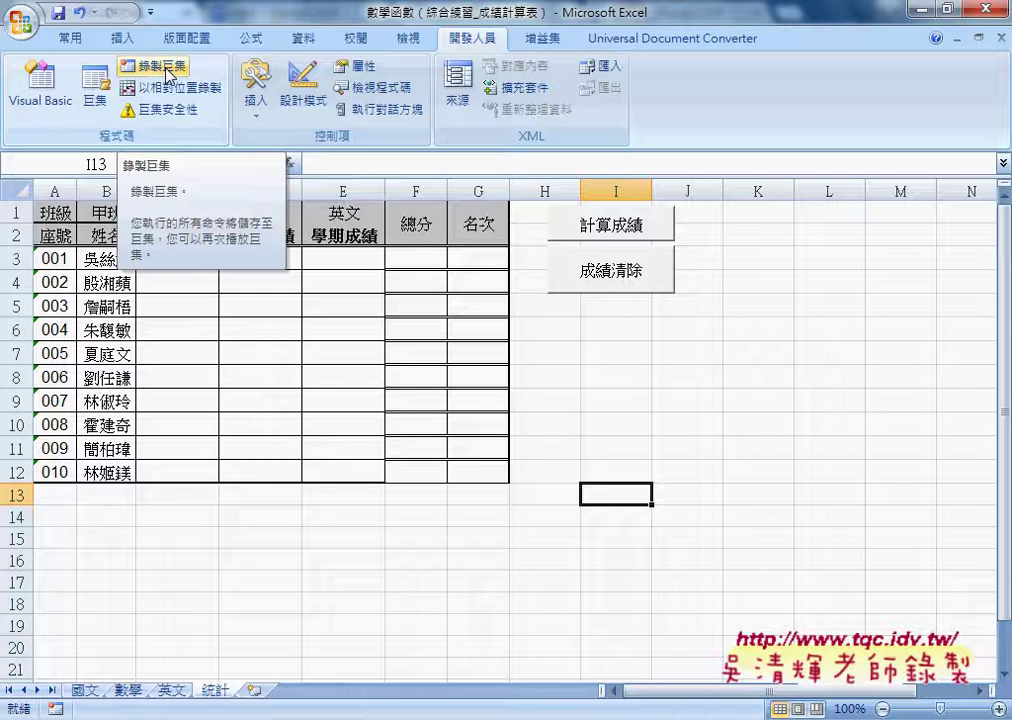
In the VBA editor, highlight the 計算成績 step comments such as 最高, 平均 and 國文總成績.
mouse_move(430, 719)
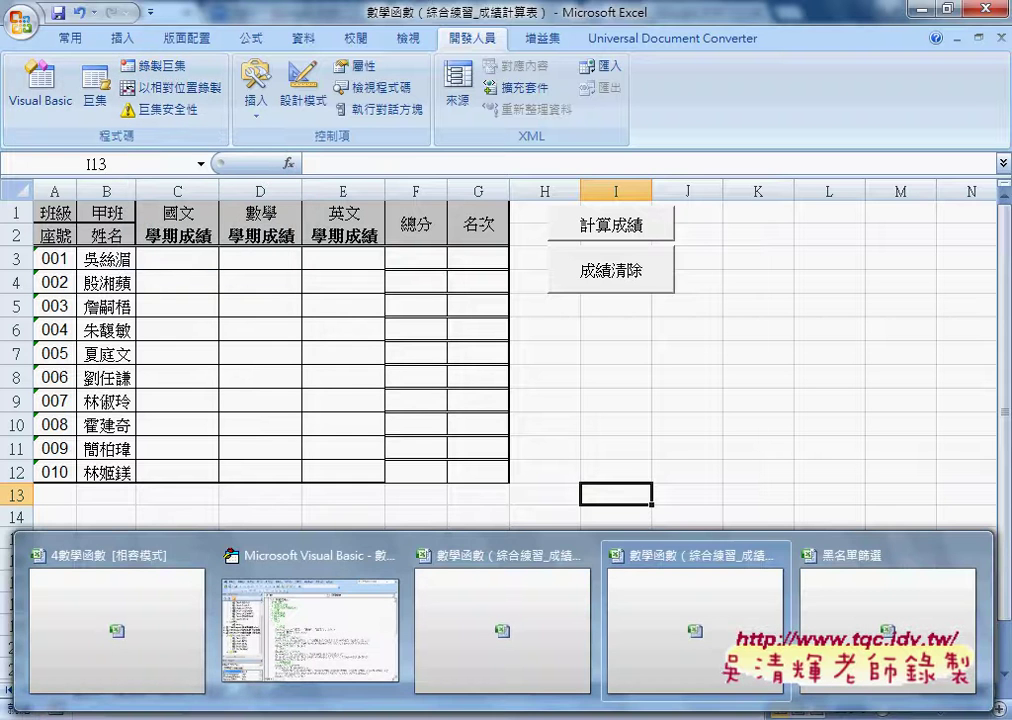
click(346, 645)
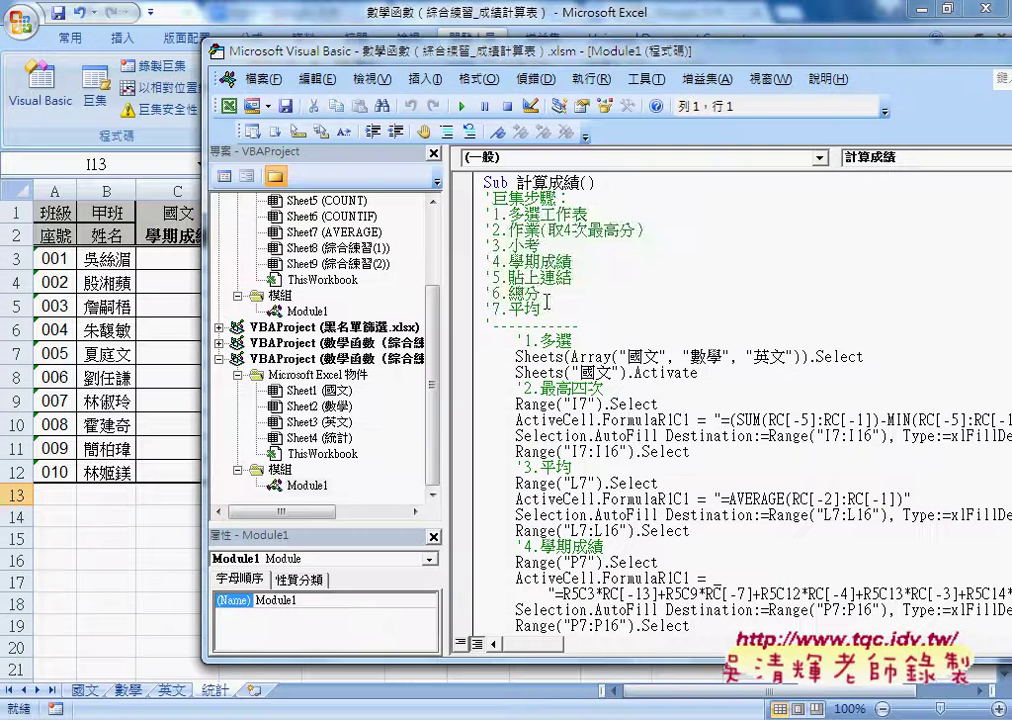
drag(548, 302, 484, 198)
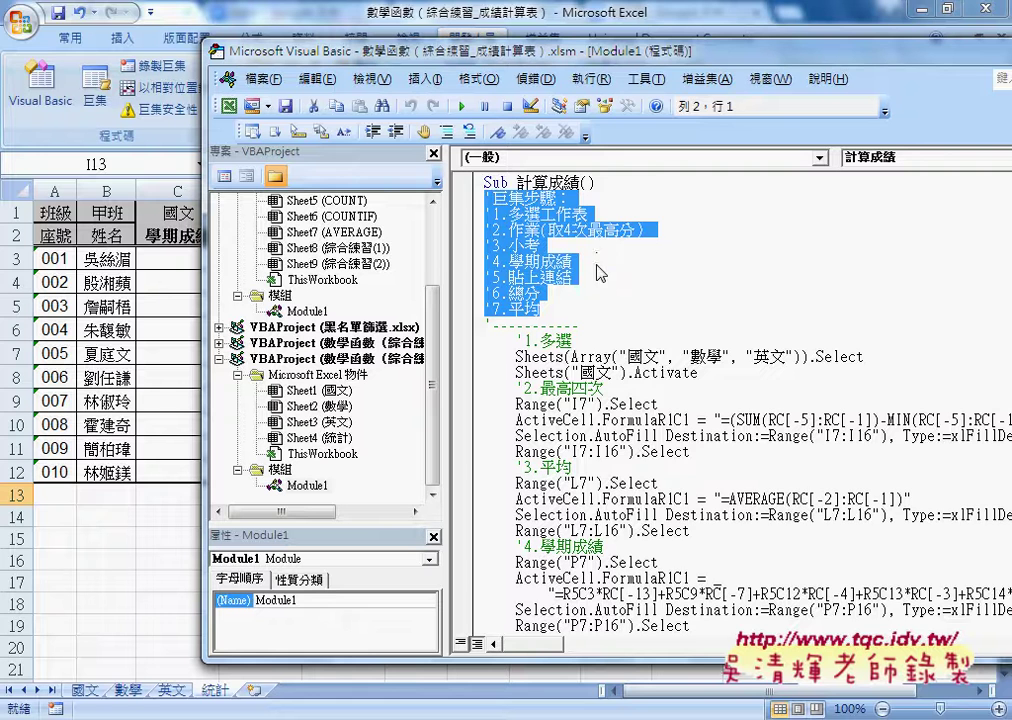
scroll(600, 273, down, 1)
drag(572, 293, 516, 293)
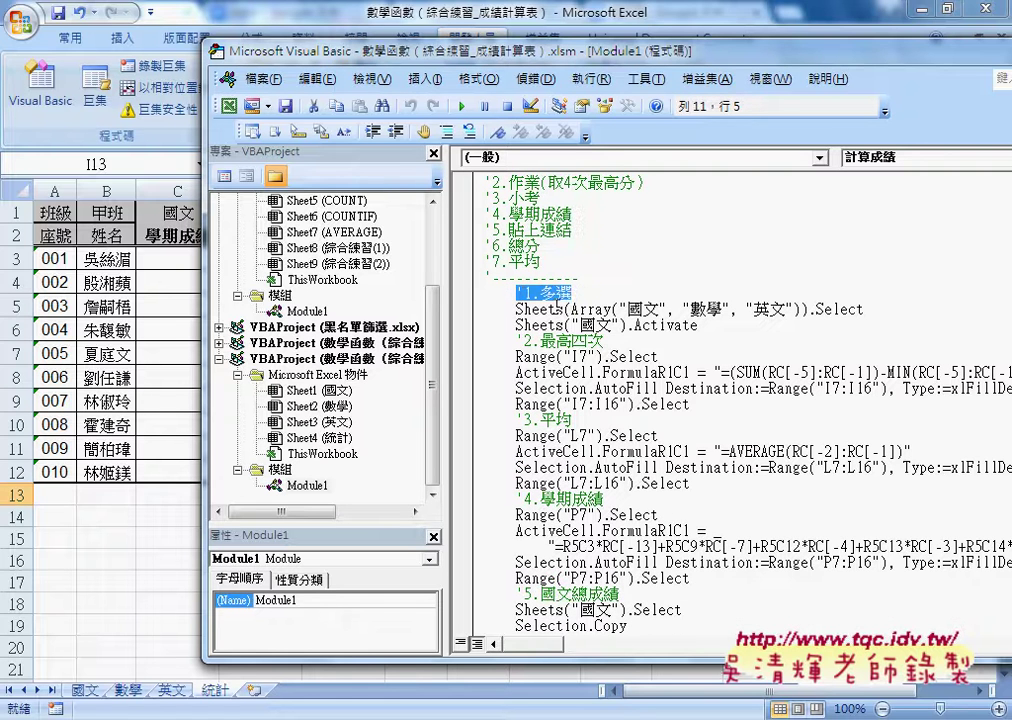
drag(556, 341, 516, 341)
drag(572, 420, 541, 420)
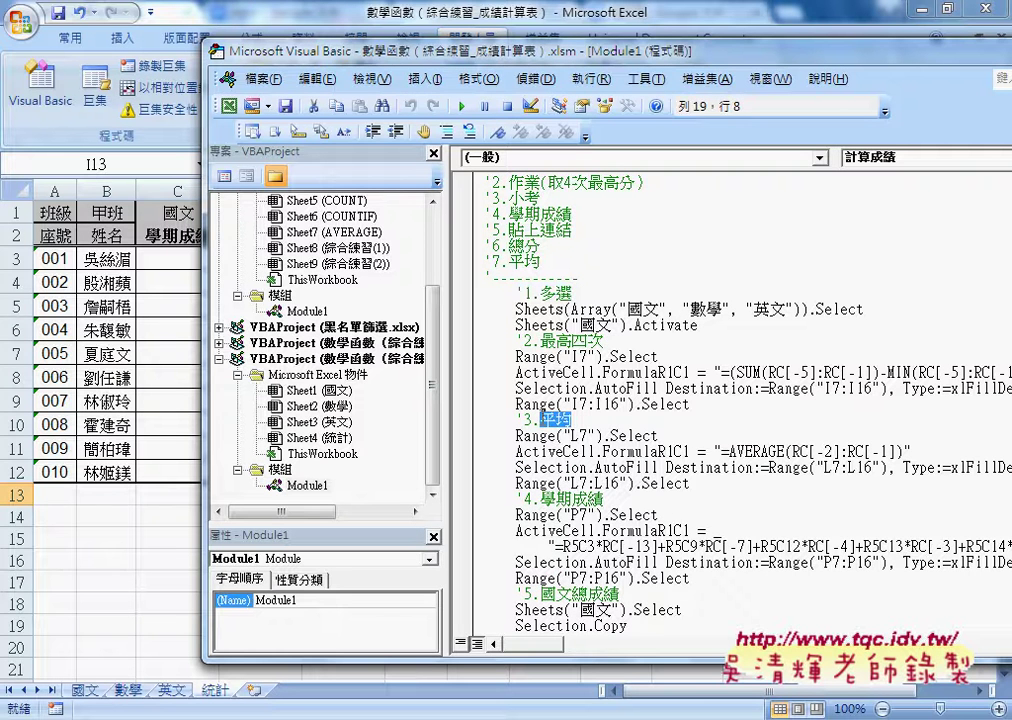
scroll(600, 400, down, 2)
drag(603, 403, 502, 403)
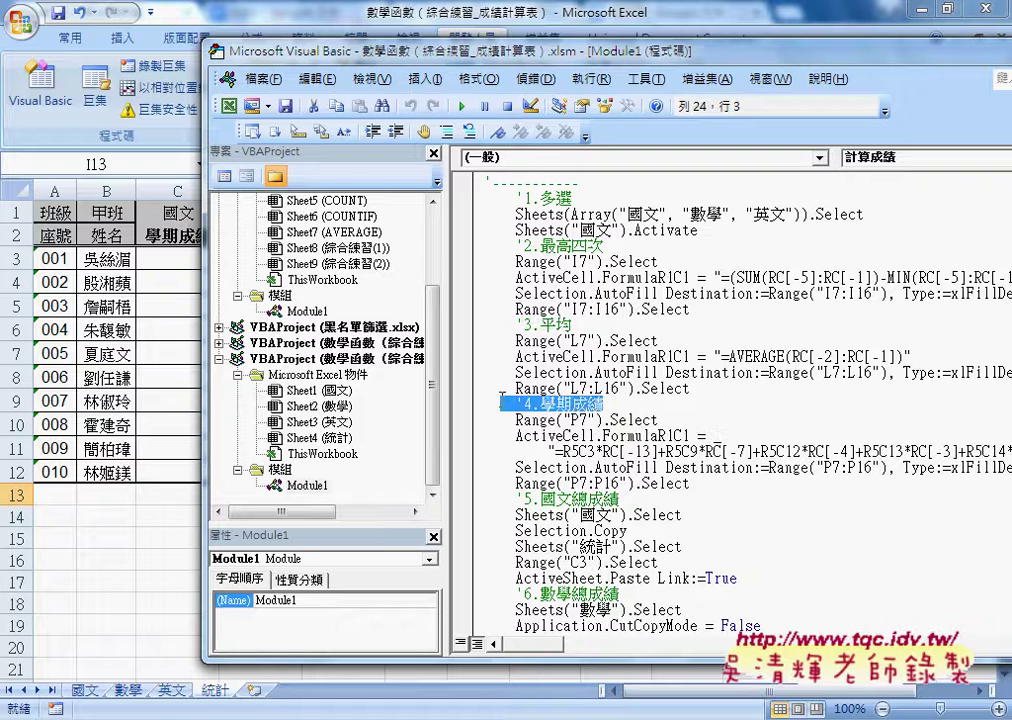
key(shift+Home)
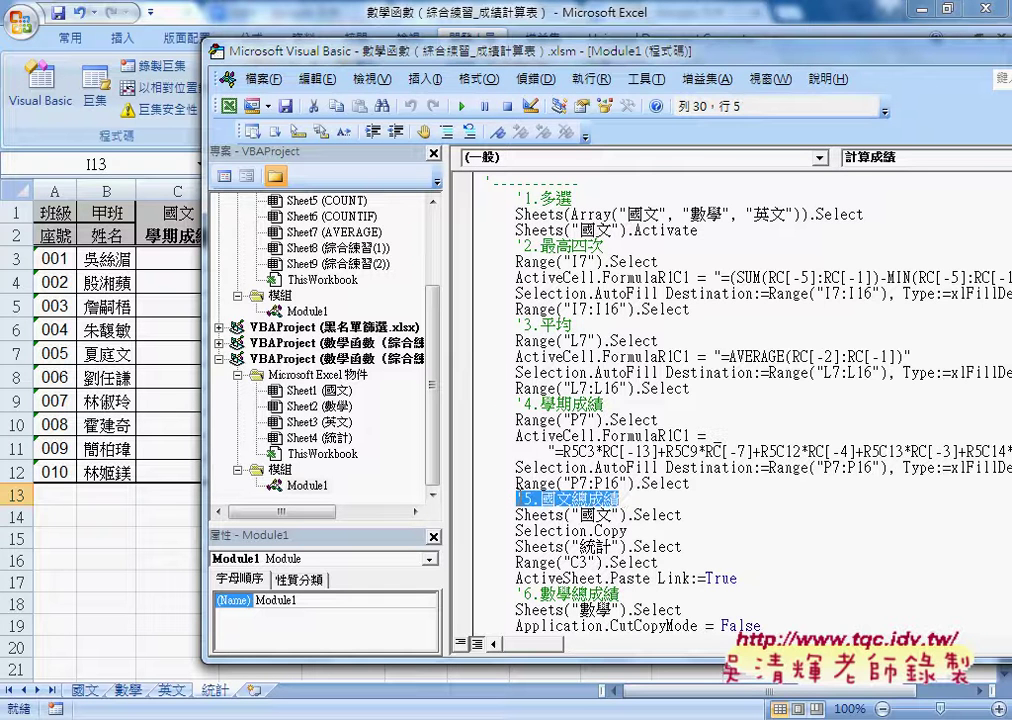
scroll(555, 505, down, 2)
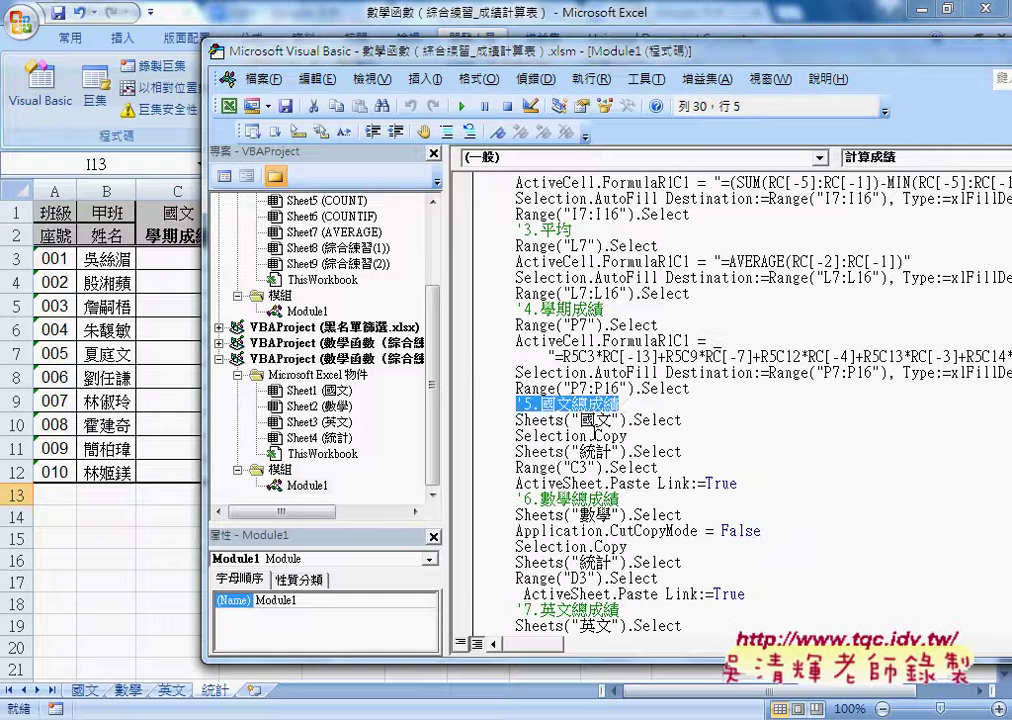
Highlight the code blocks that paste-link each subject's scores, including 數學.
drag(746, 484, 486, 420)
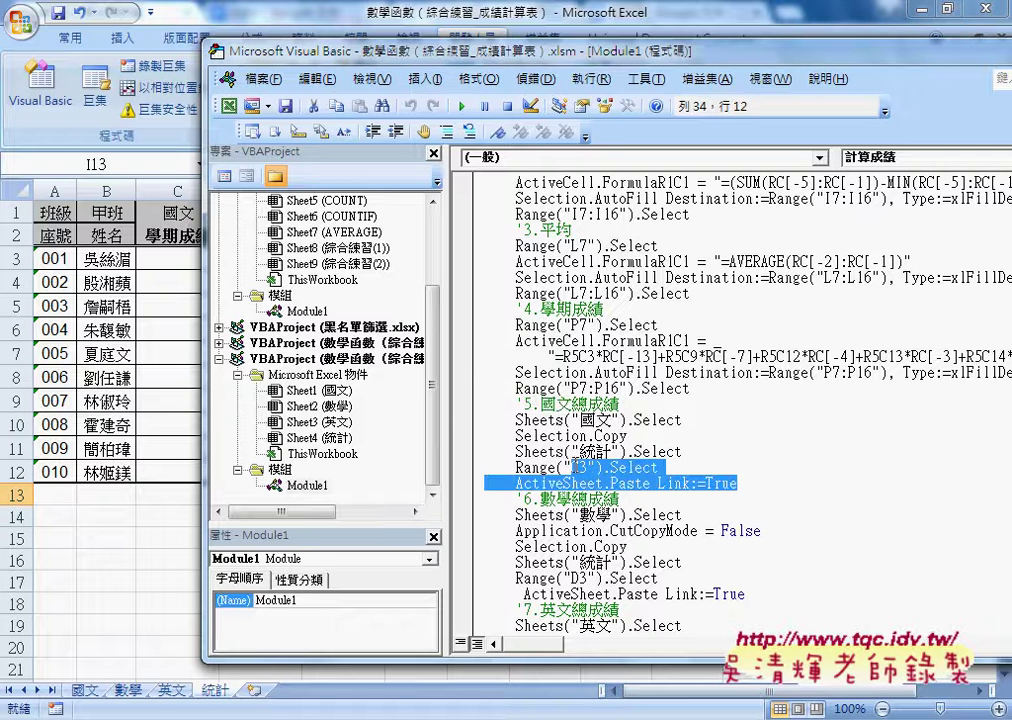
scroll(633, 466, down, 2)
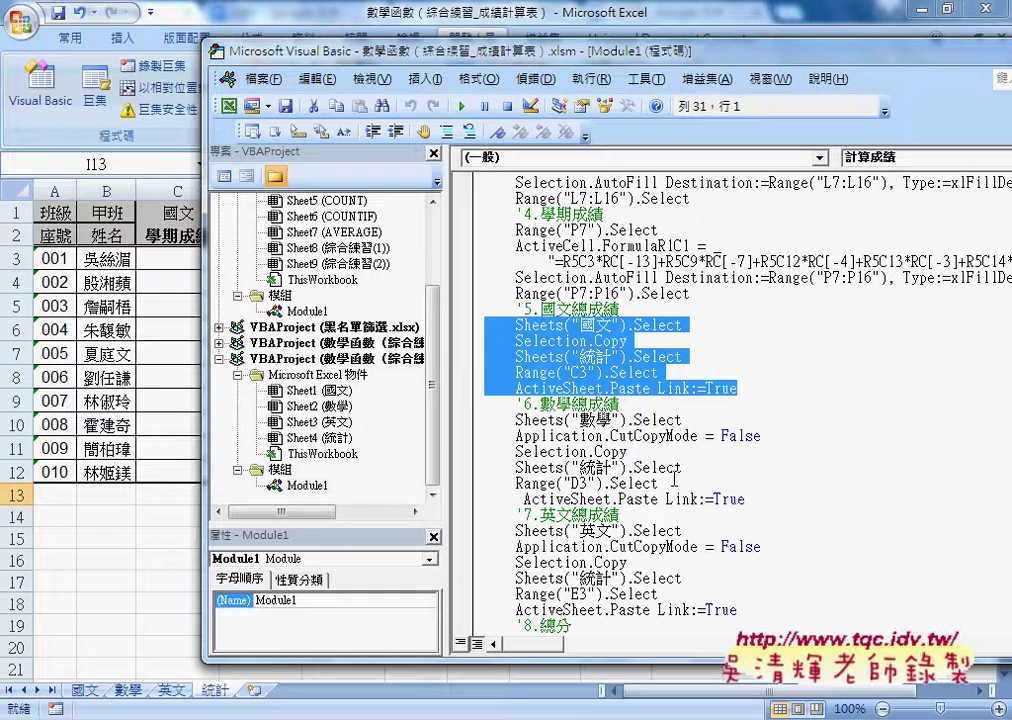
drag(660, 483, 486, 420)
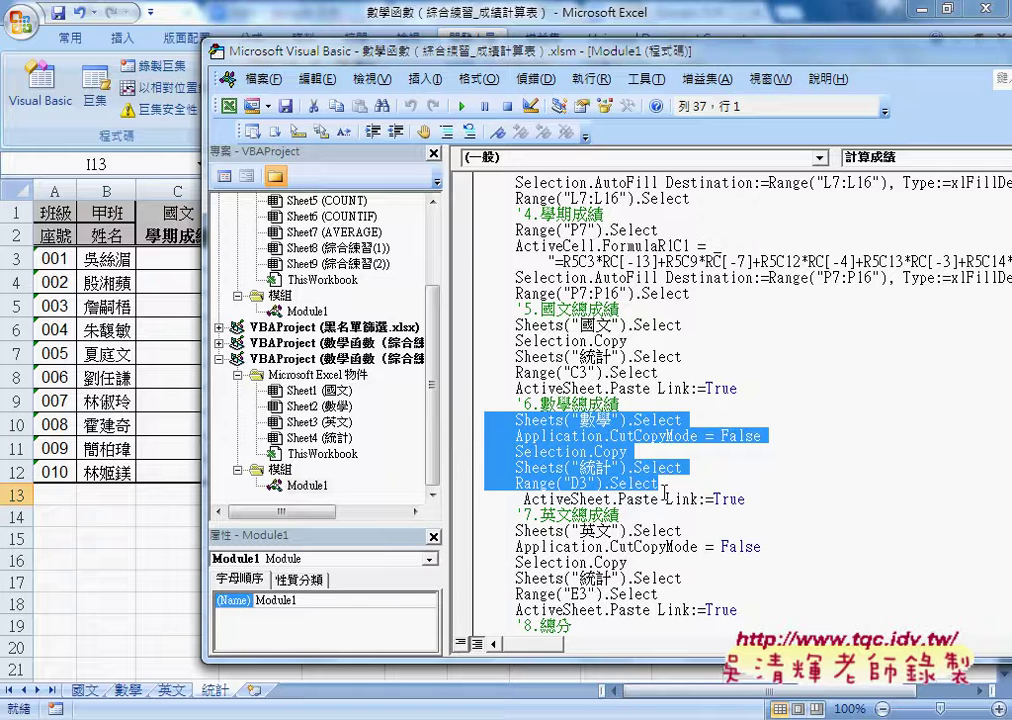
click(767, 500)
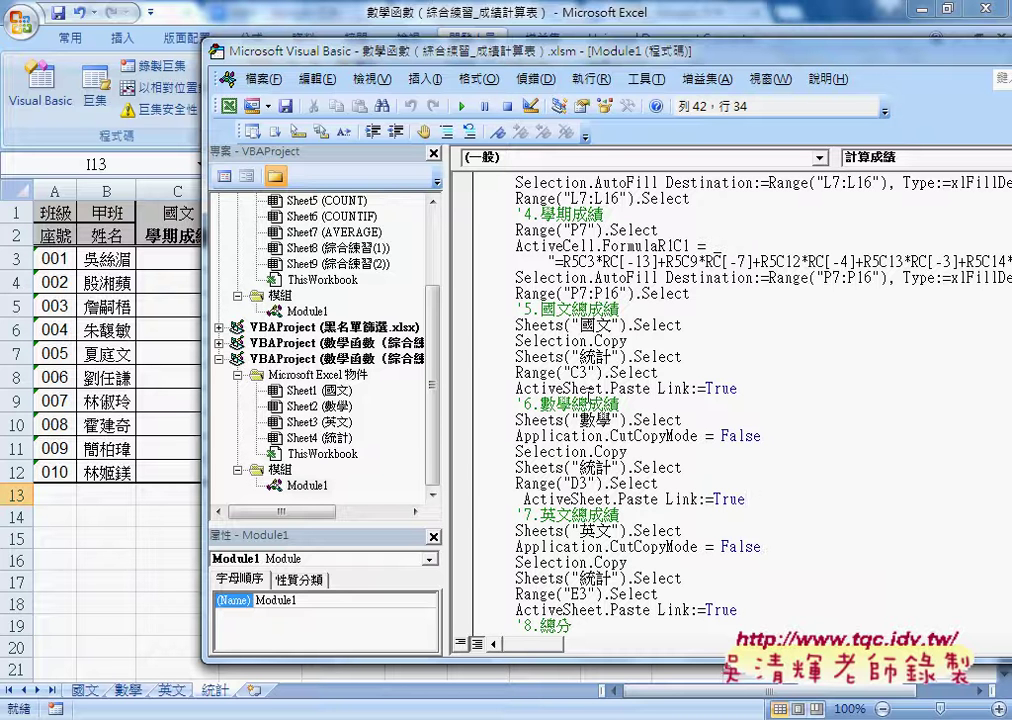
Run 計算成績, clear C3:G12 with 成績清除, then run 計算成績 again.
click(133, 582)
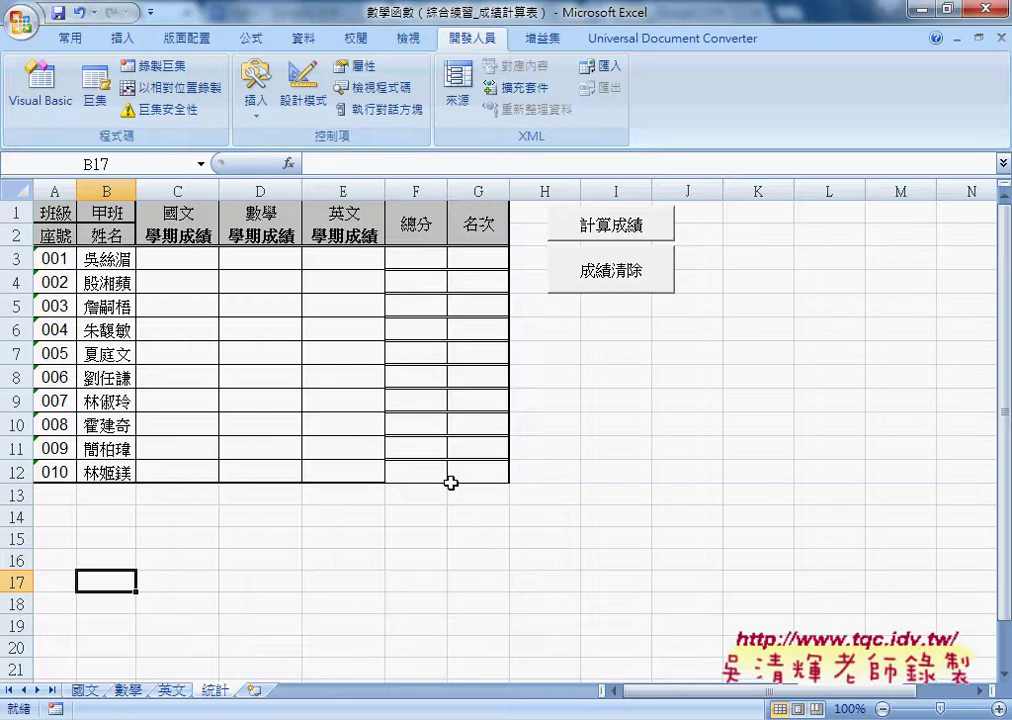
click(636, 232)
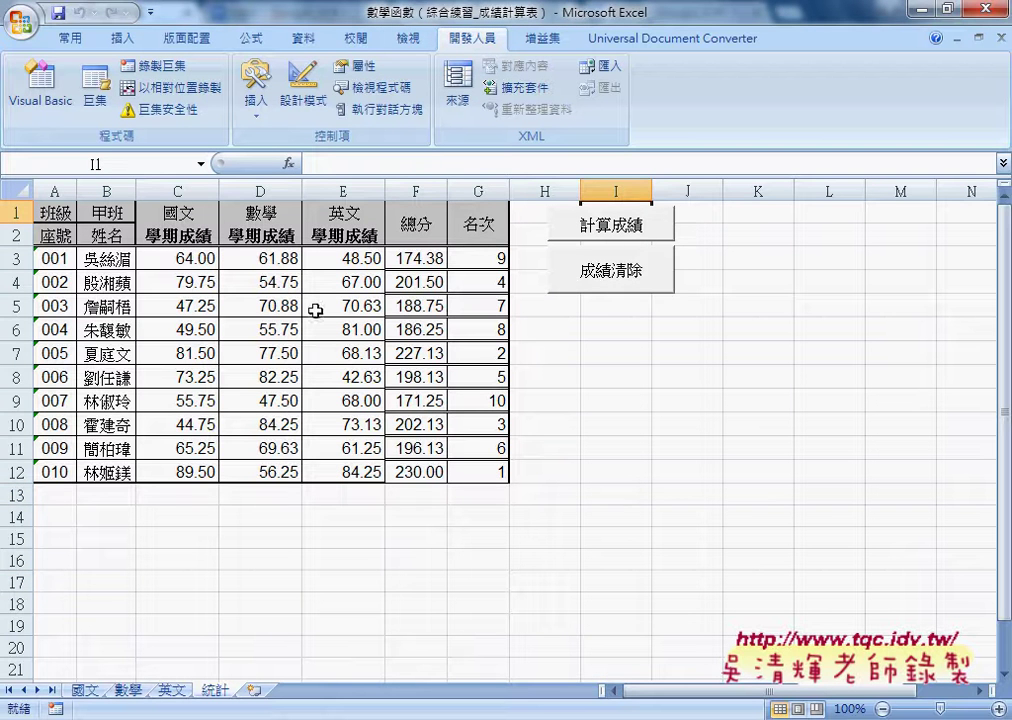
drag(177, 258, 494, 476)
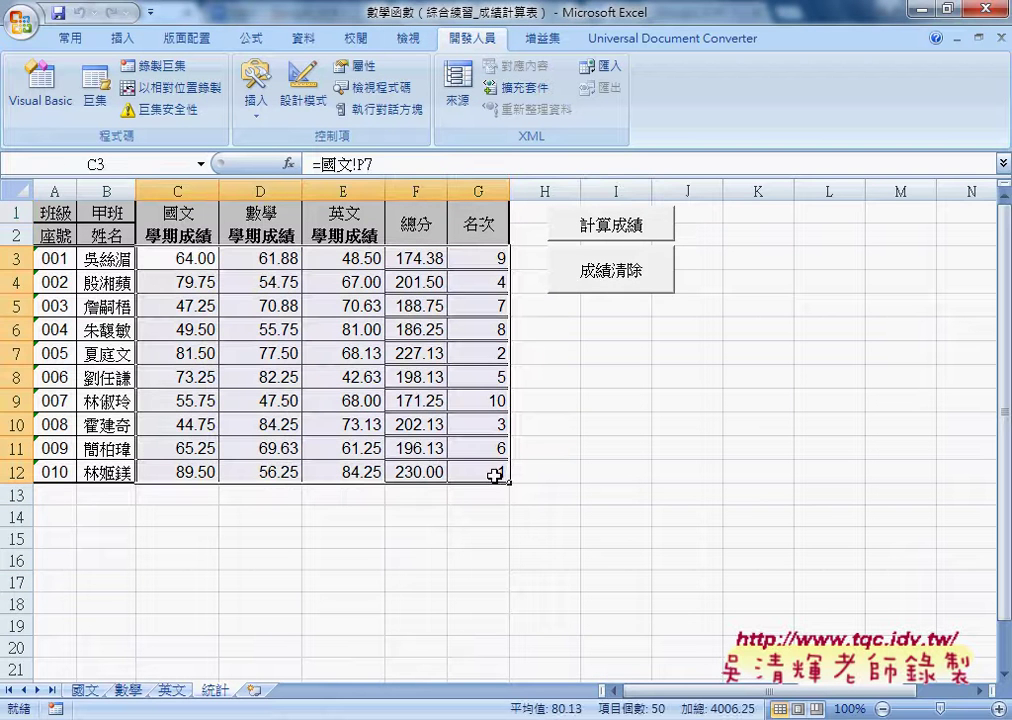
click(628, 292)
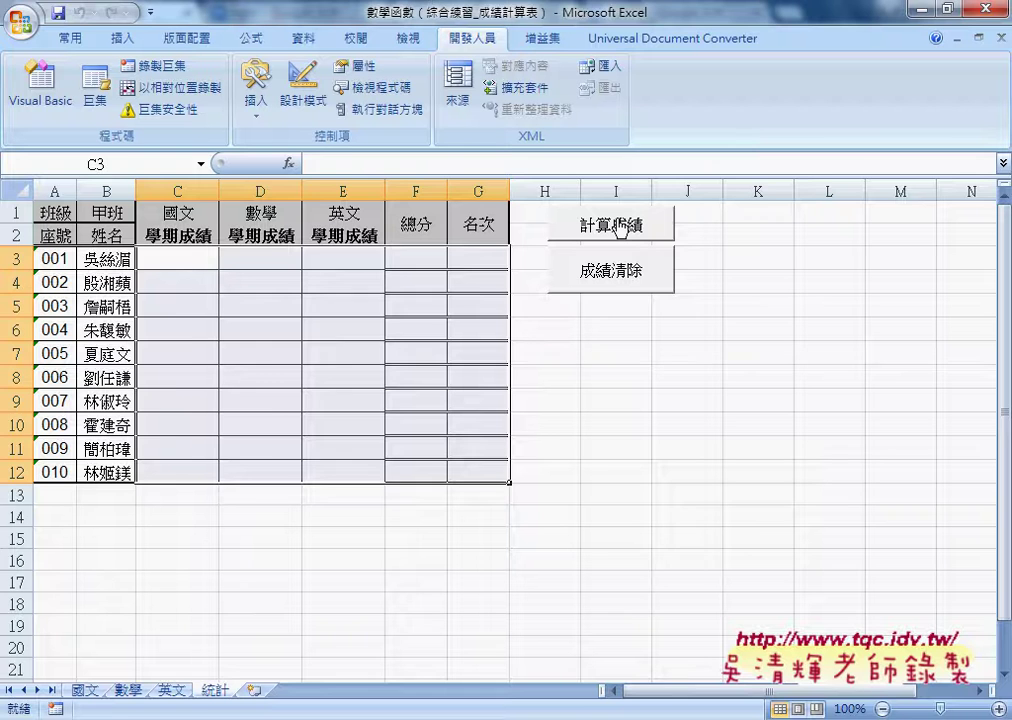
click(621, 228)
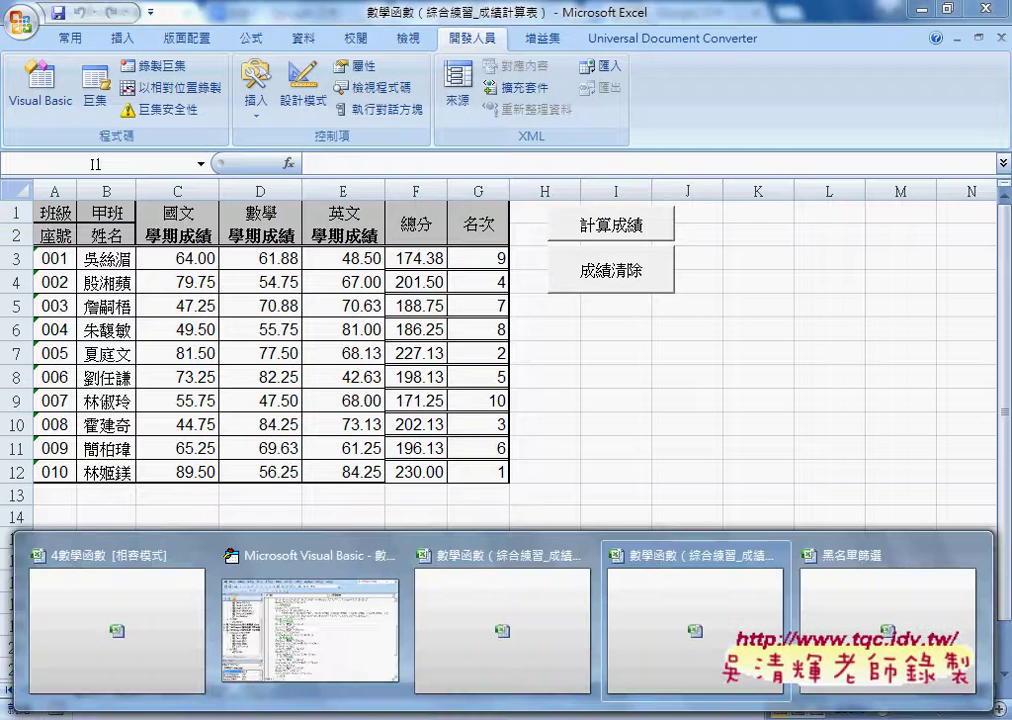
Switch to the grade workbook and look through the 國文, 數學 and 英文 sheets.
click(506, 646)
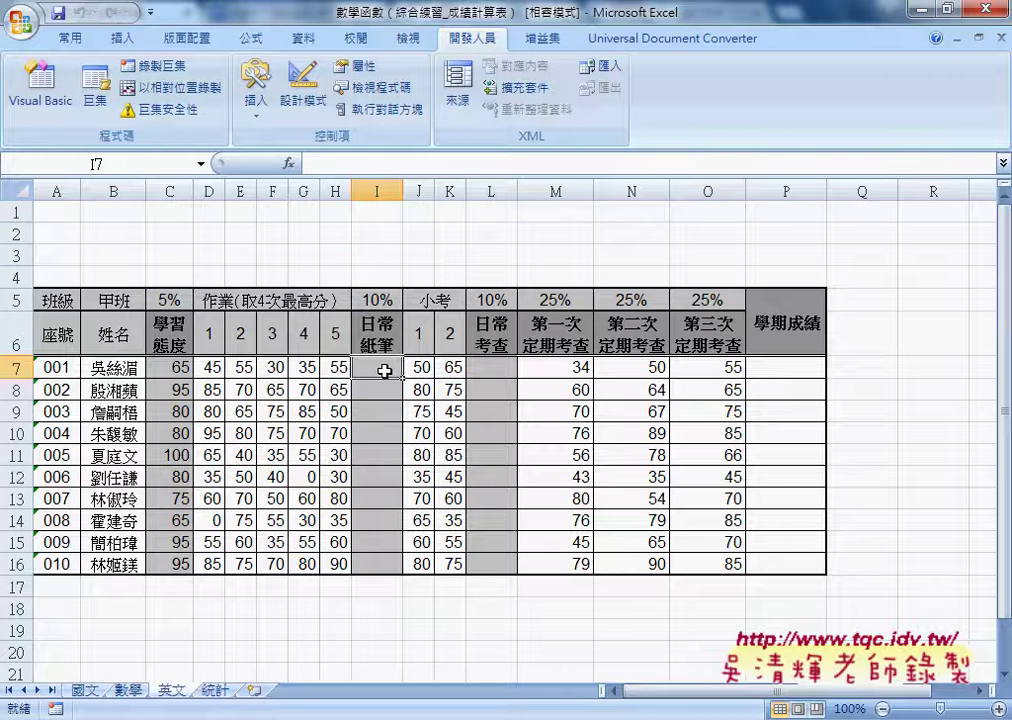
click(85, 690)
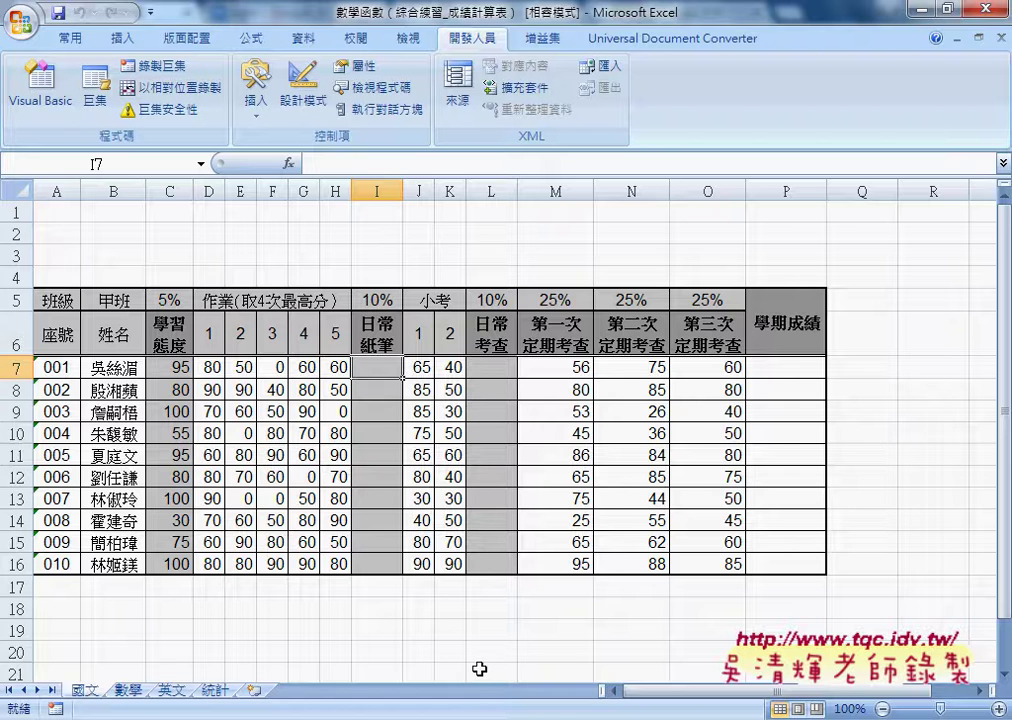
click(136, 692)
click(172, 691)
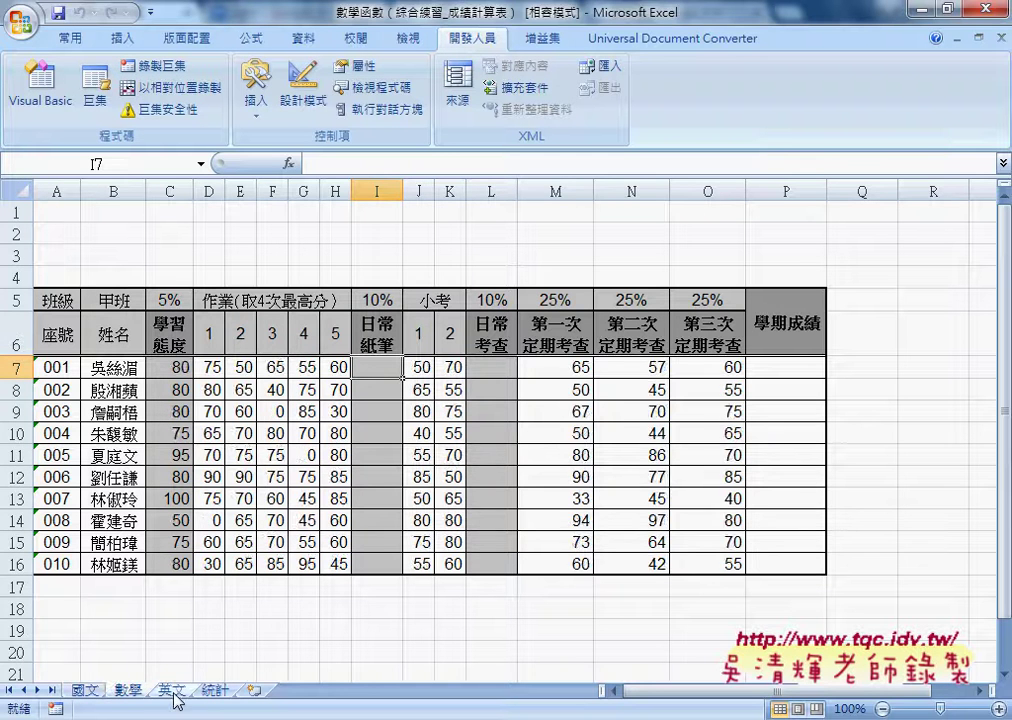
click(85, 691)
click(128, 691)
click(180, 697)
click(180, 695)
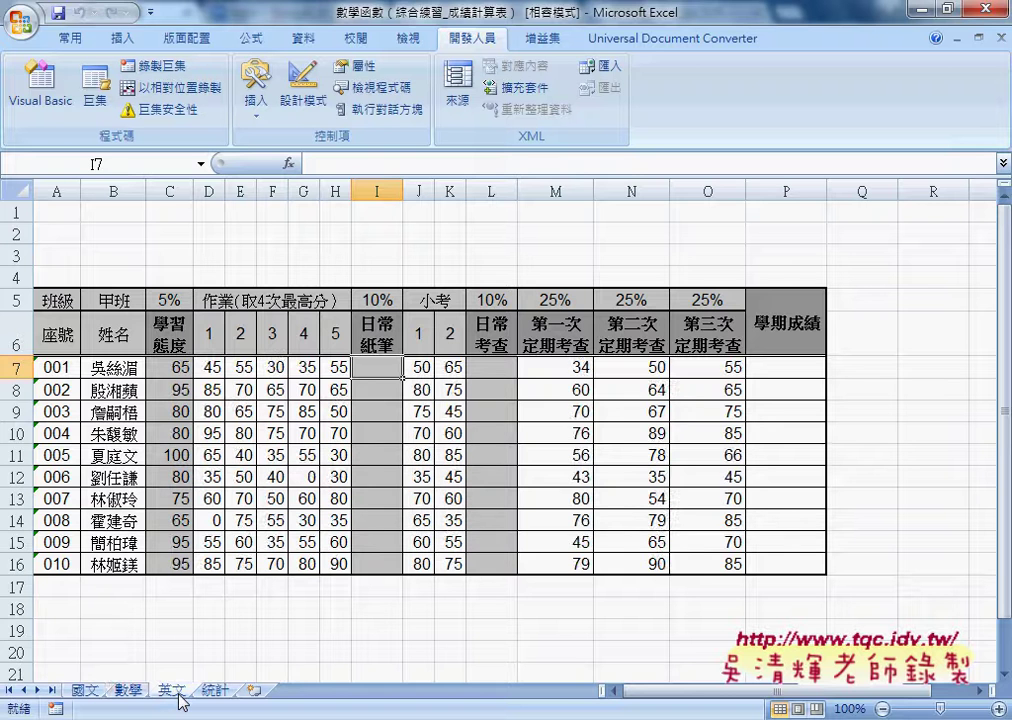
Group the 國文 through 英文 sheets with a Shift-selection from 國文.
click(487, 372)
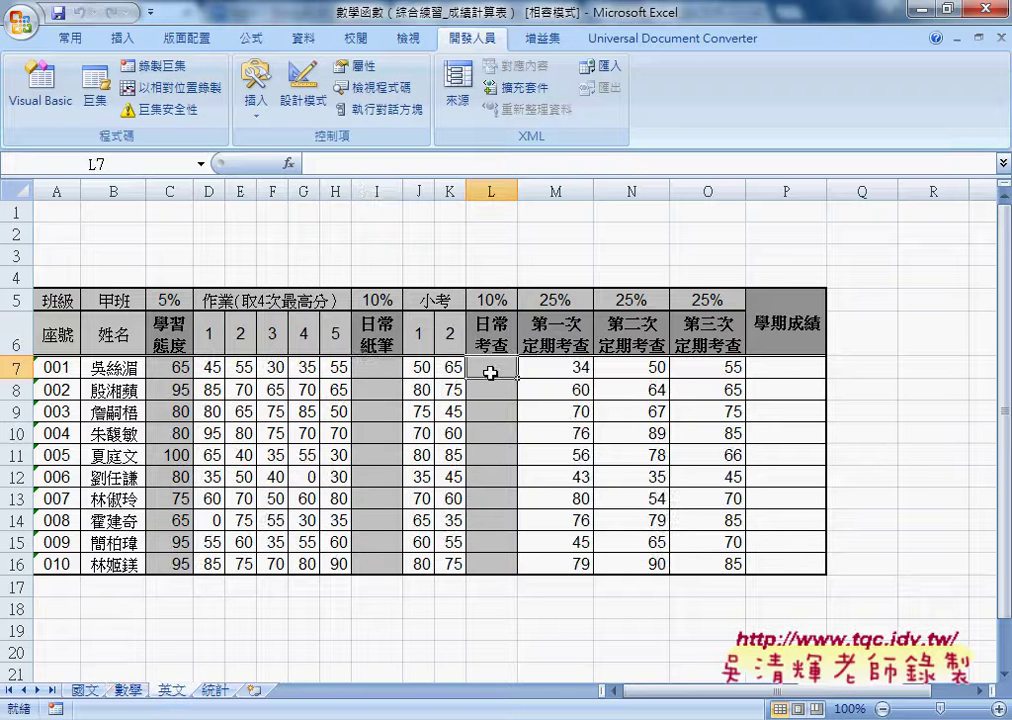
click(86, 691)
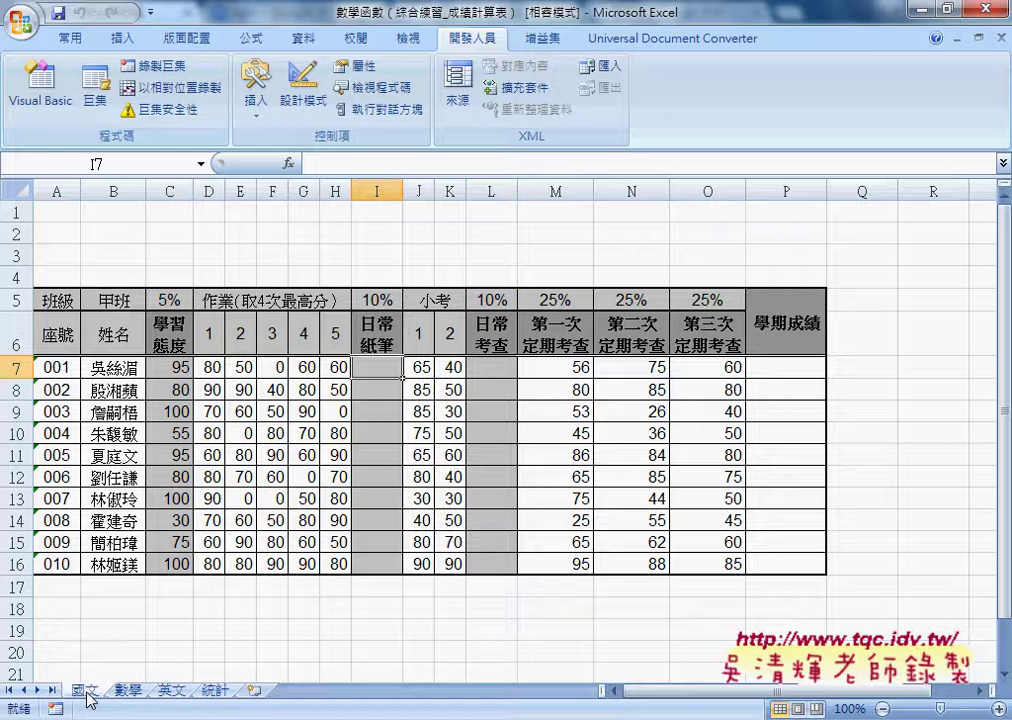
shift+click(167, 690)
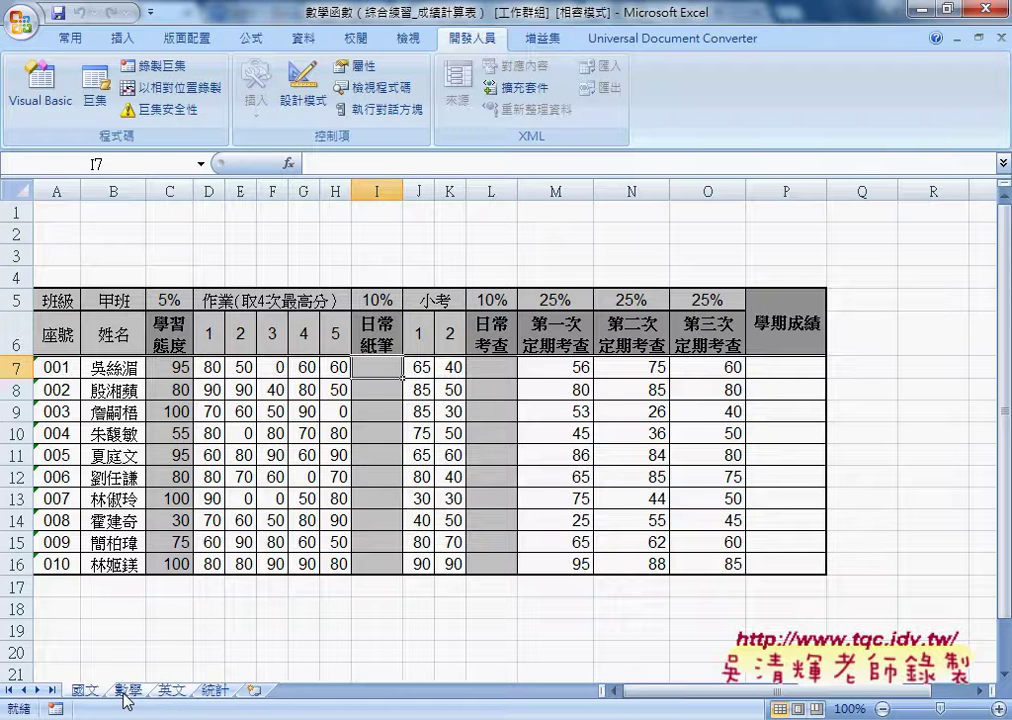
click(127, 692)
click(172, 692)
click(127, 692)
click(88, 692)
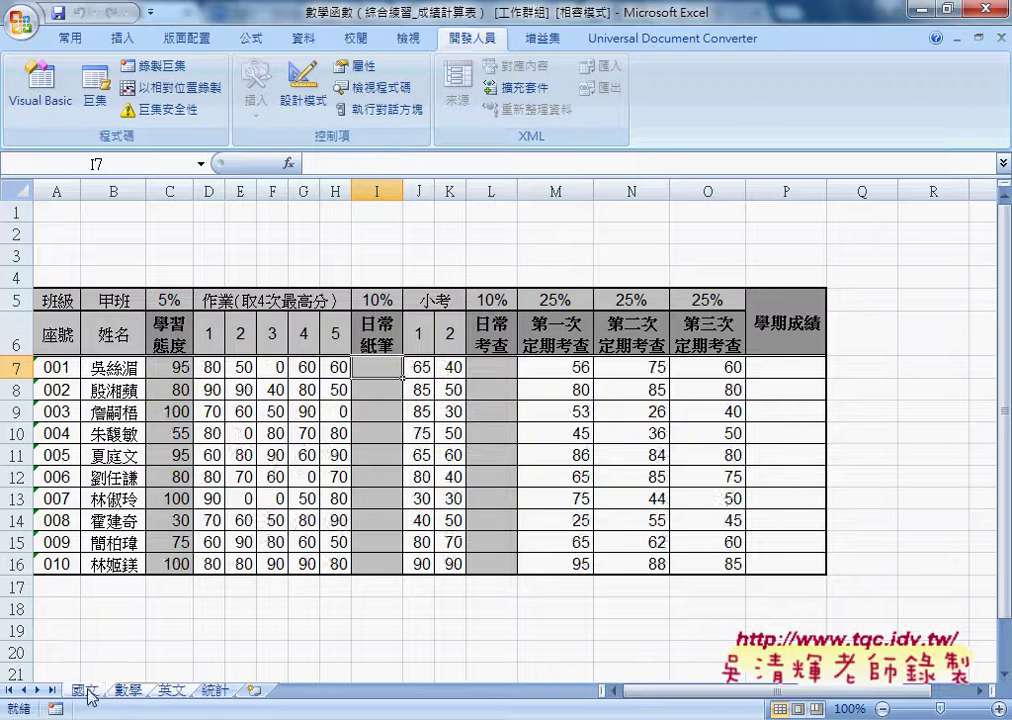
click(128, 692)
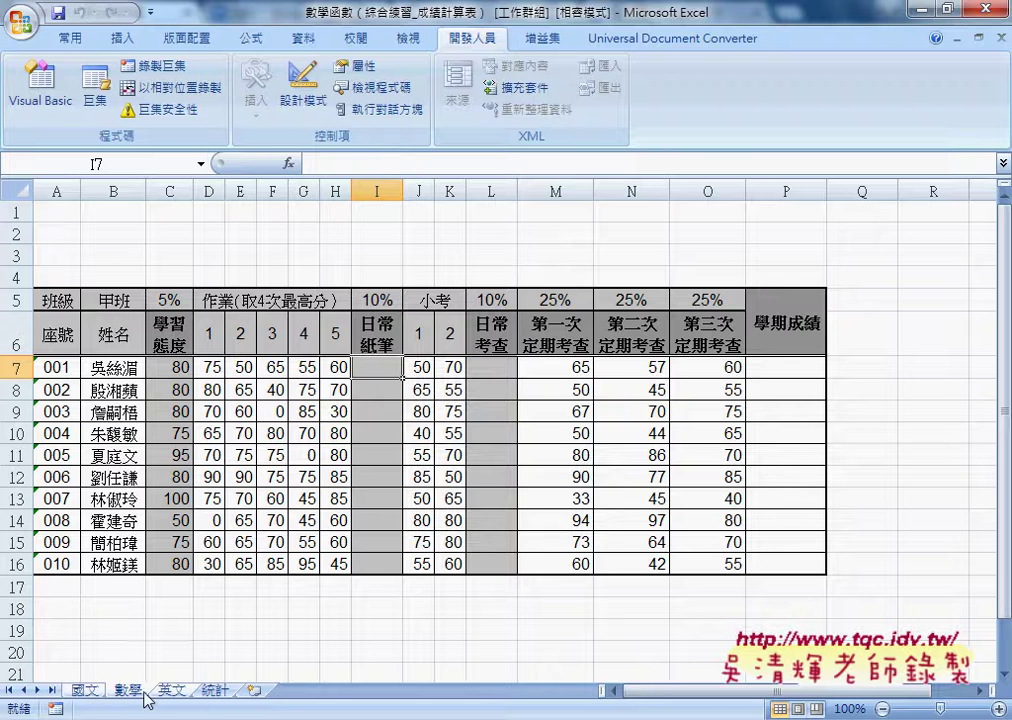
click(216, 692)
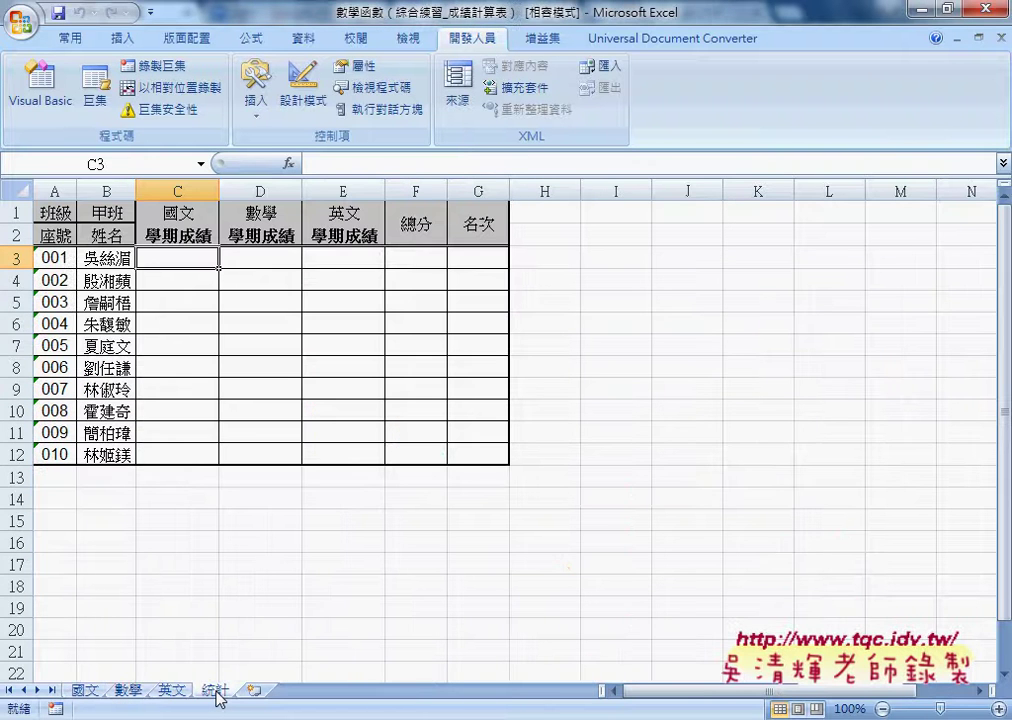
click(80, 692)
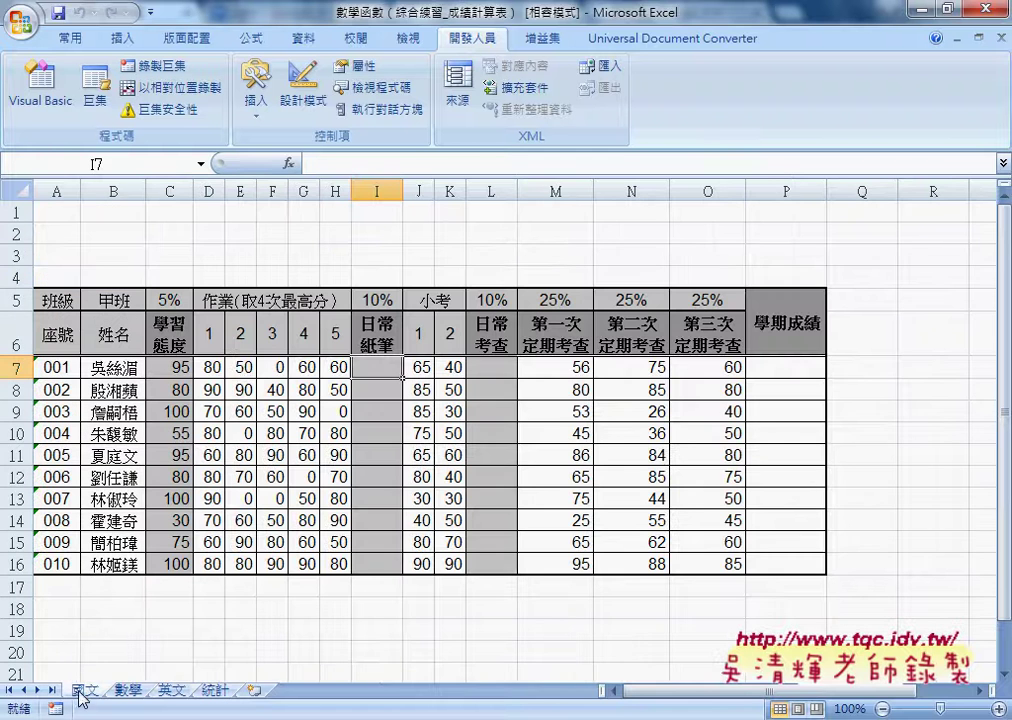
shift+click(166, 692)
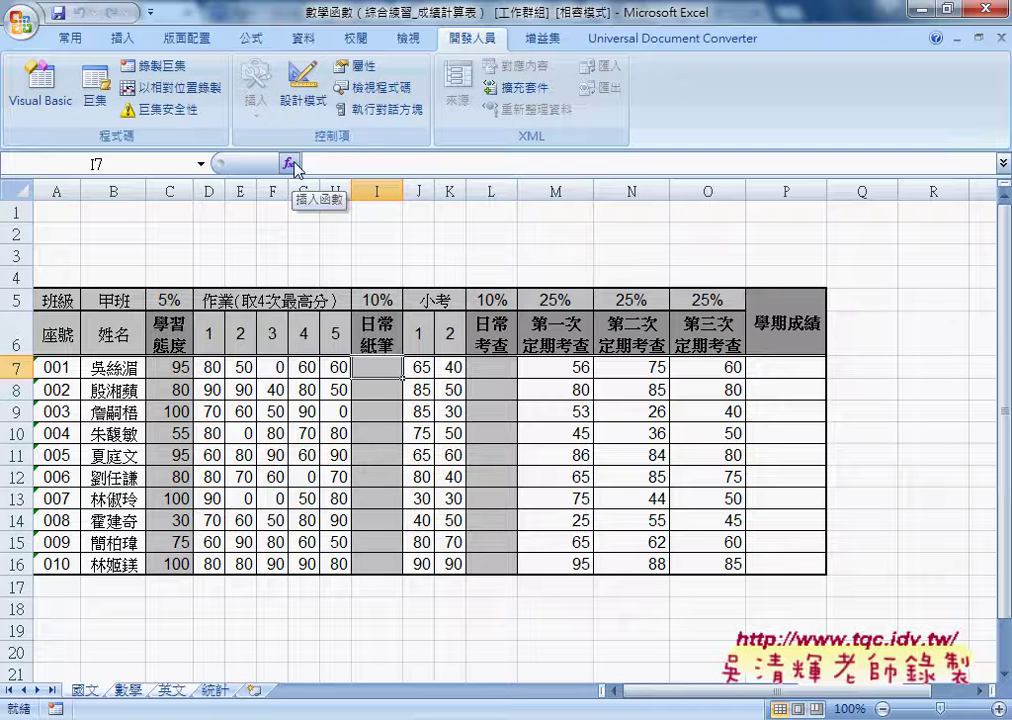
Enter =(SUM(D7:H7)-MIN(D7:H7))/4 in I7 and fill it down to I16.
click(70, 38)
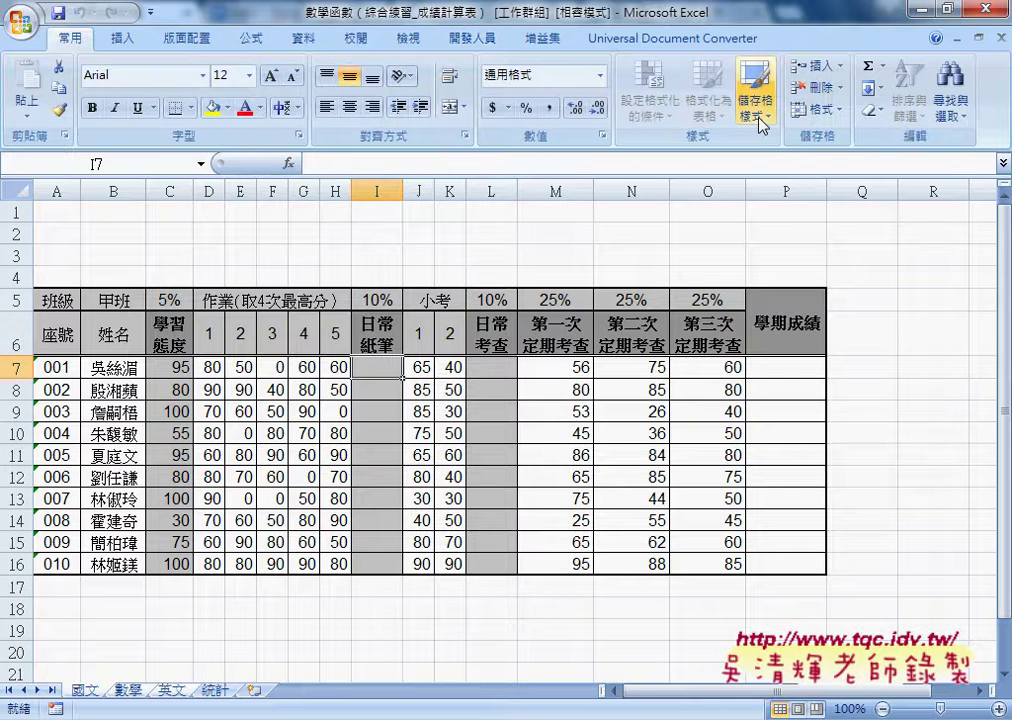
click(882, 66)
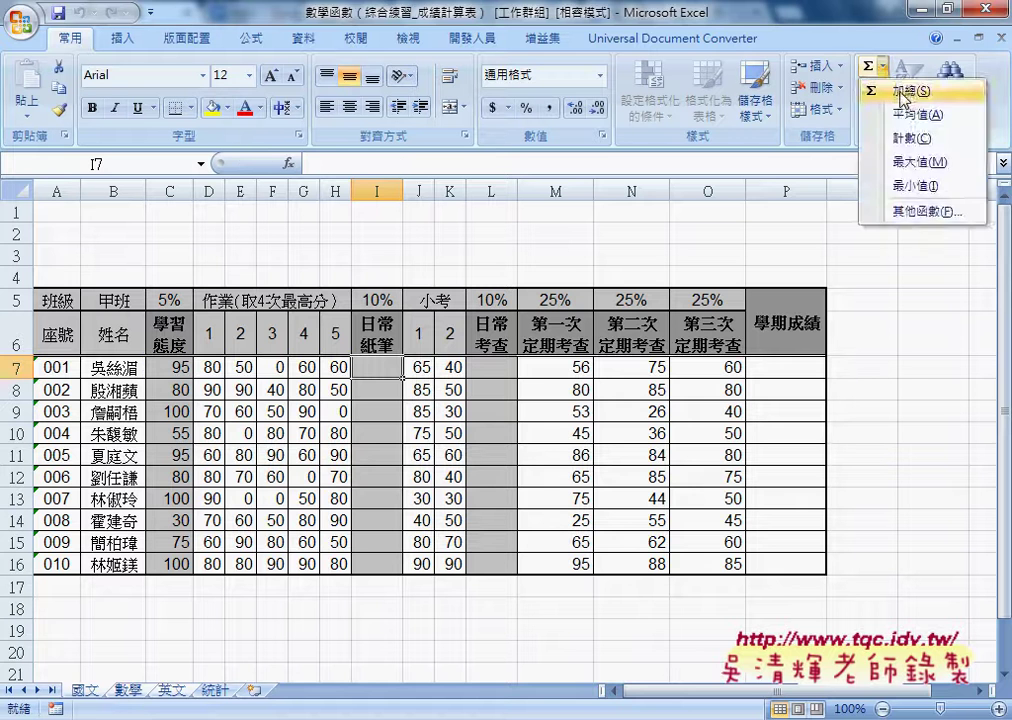
click(903, 91)
drag(208, 367, 335, 368)
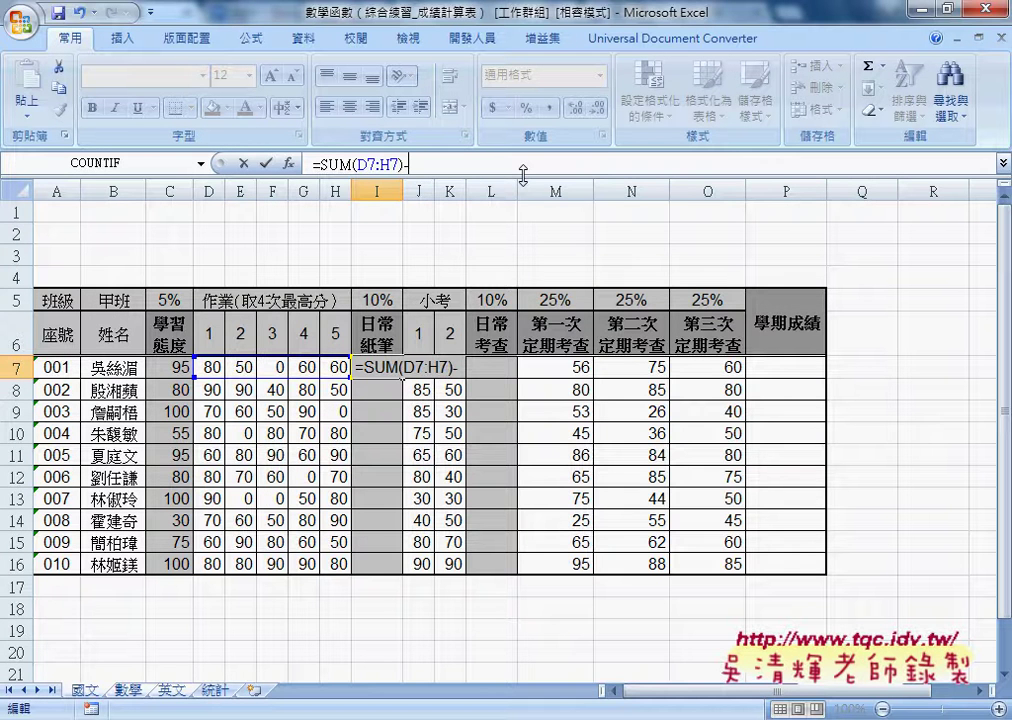
text(min)
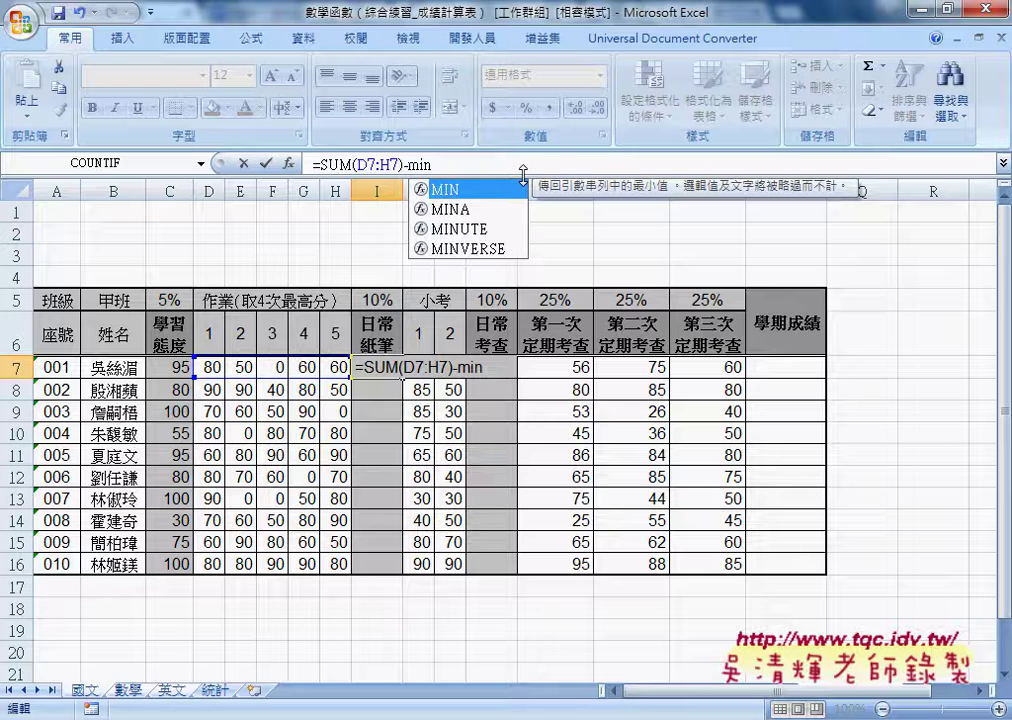
text(()
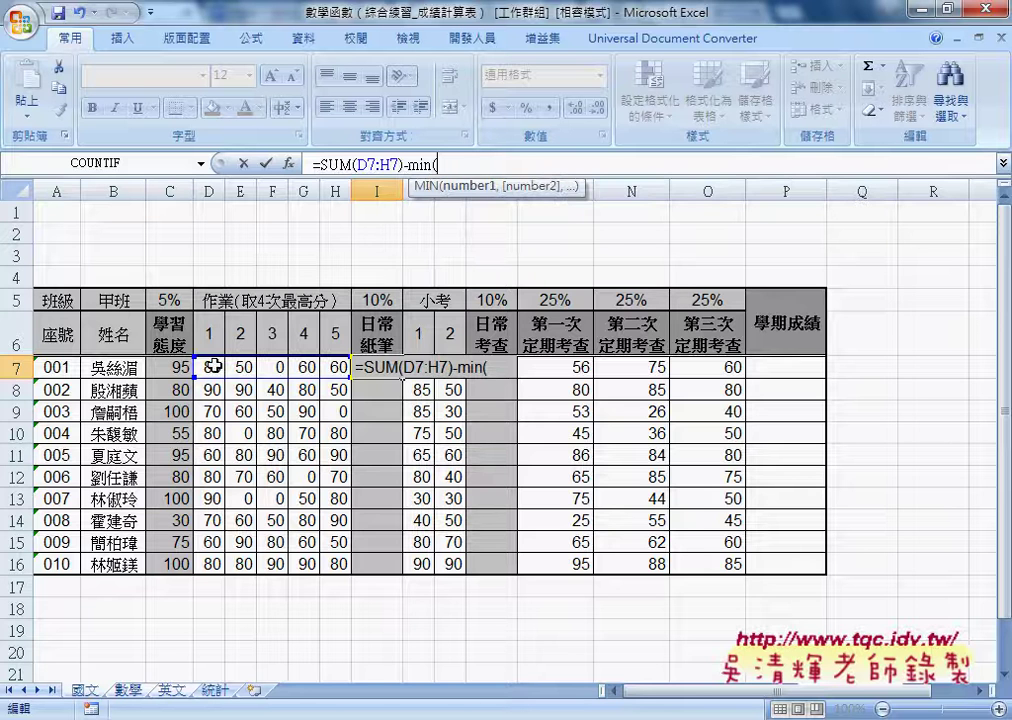
drag(210, 367, 333, 370)
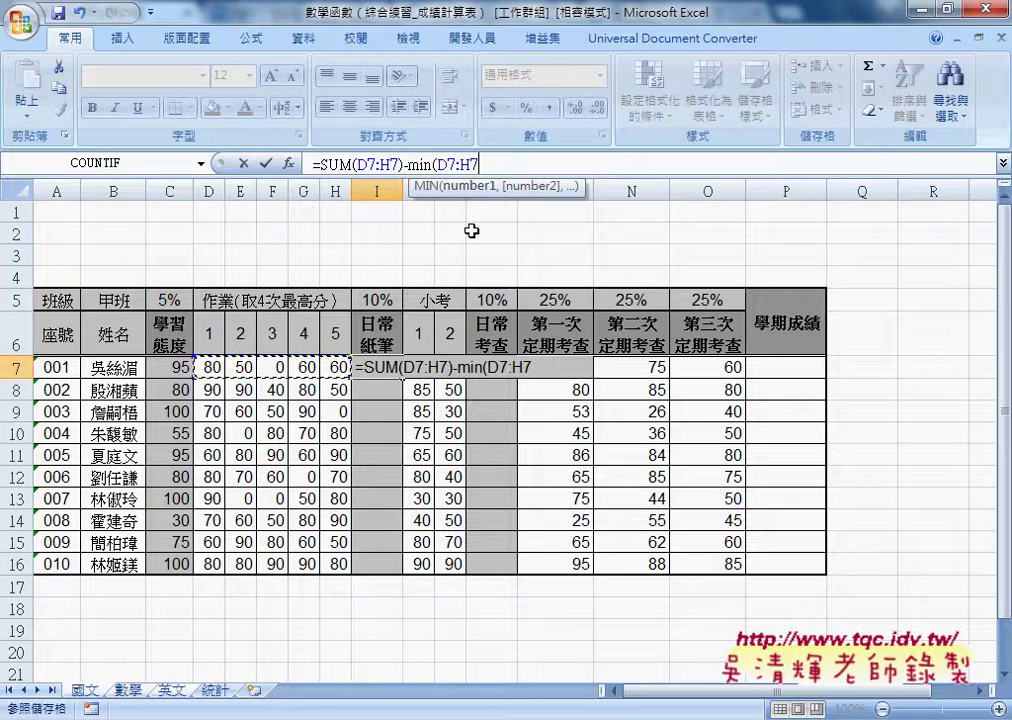
text())
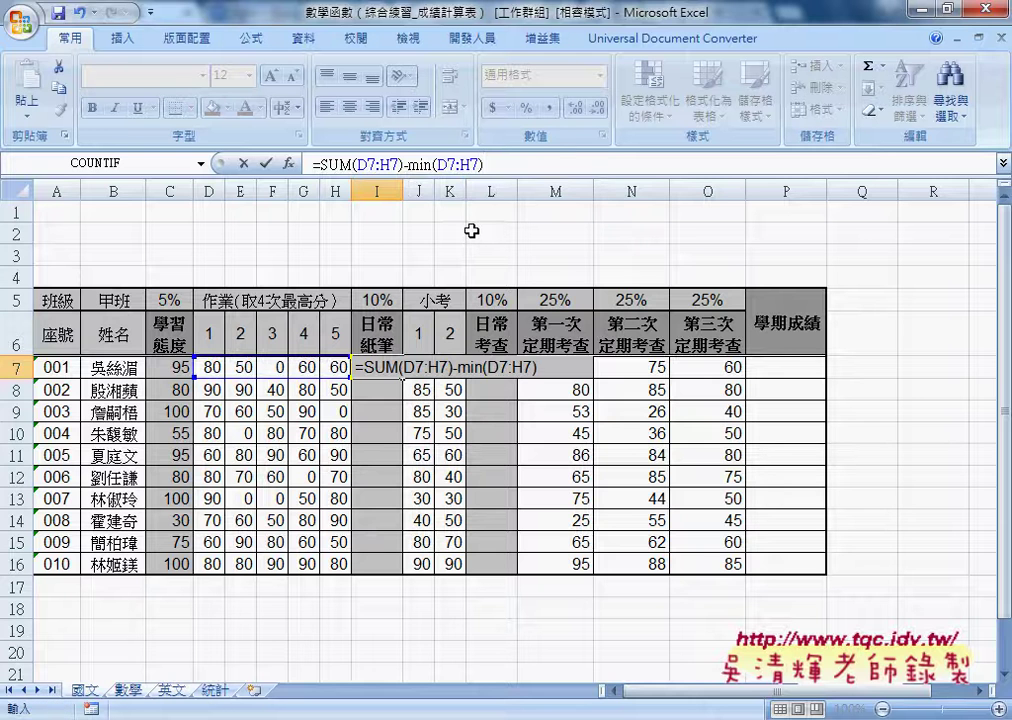
click(322, 163)
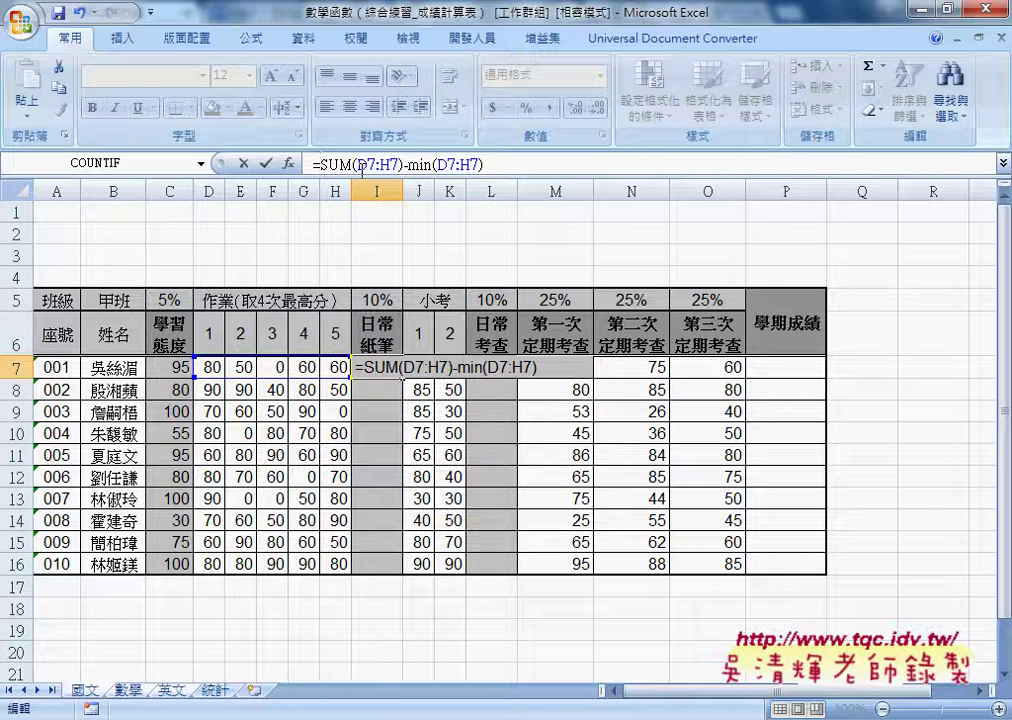
text(()
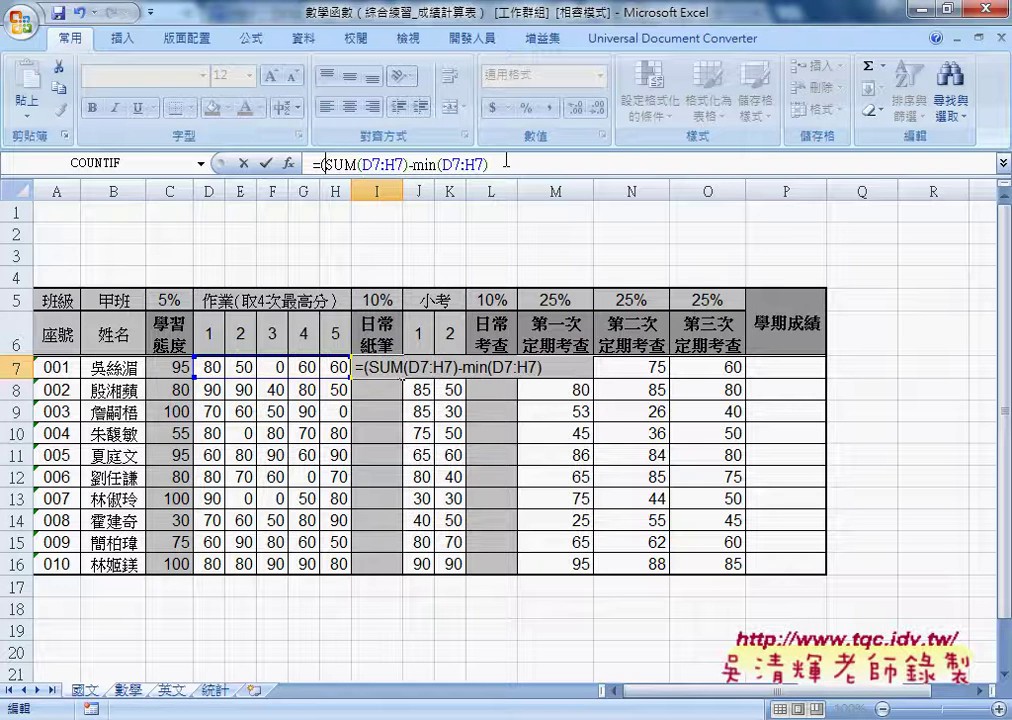
click(527, 162)
text(/4)
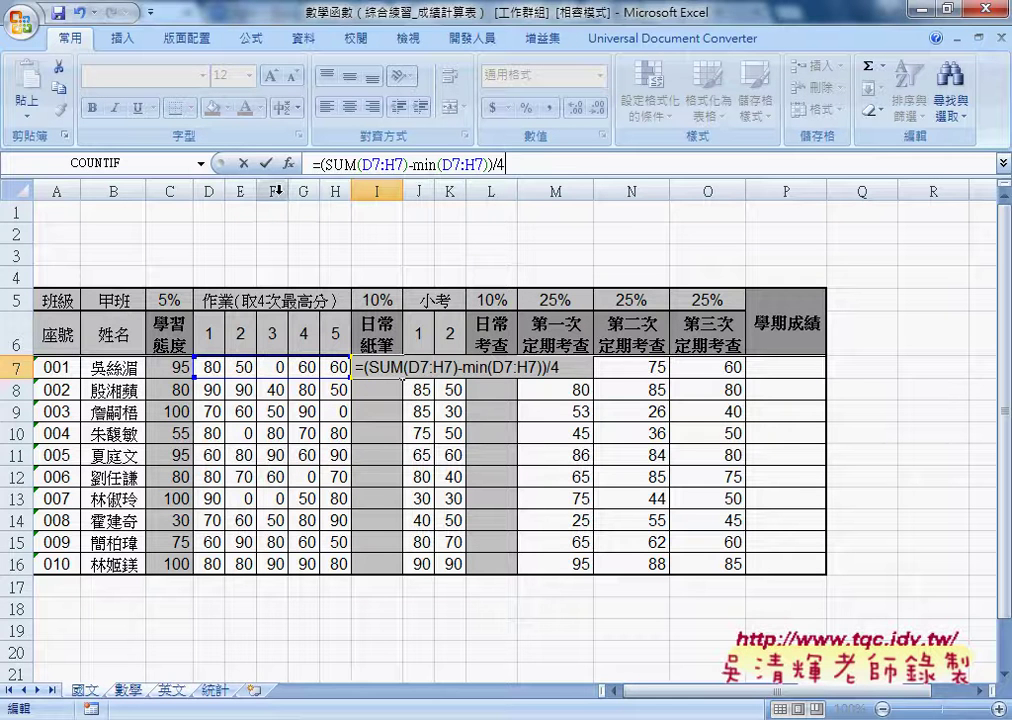
click(266, 162)
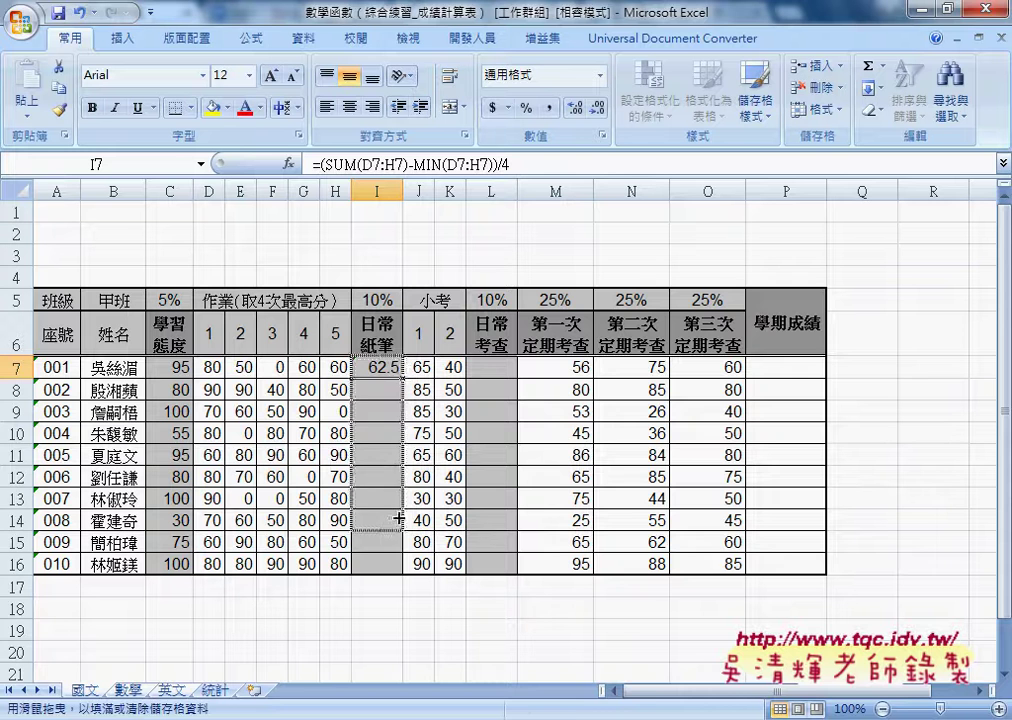
drag(402, 378, 396, 566)
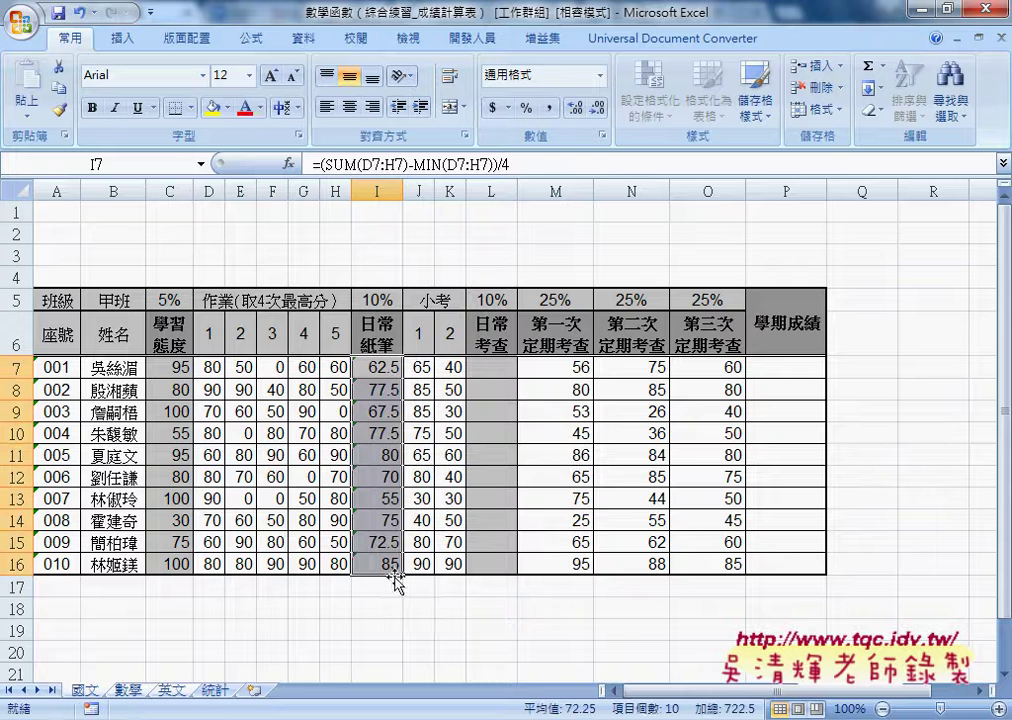
Enter =AVERAGE(J7:K7) in L7 via AutoSum and fill it down to L16.
click(472, 369)
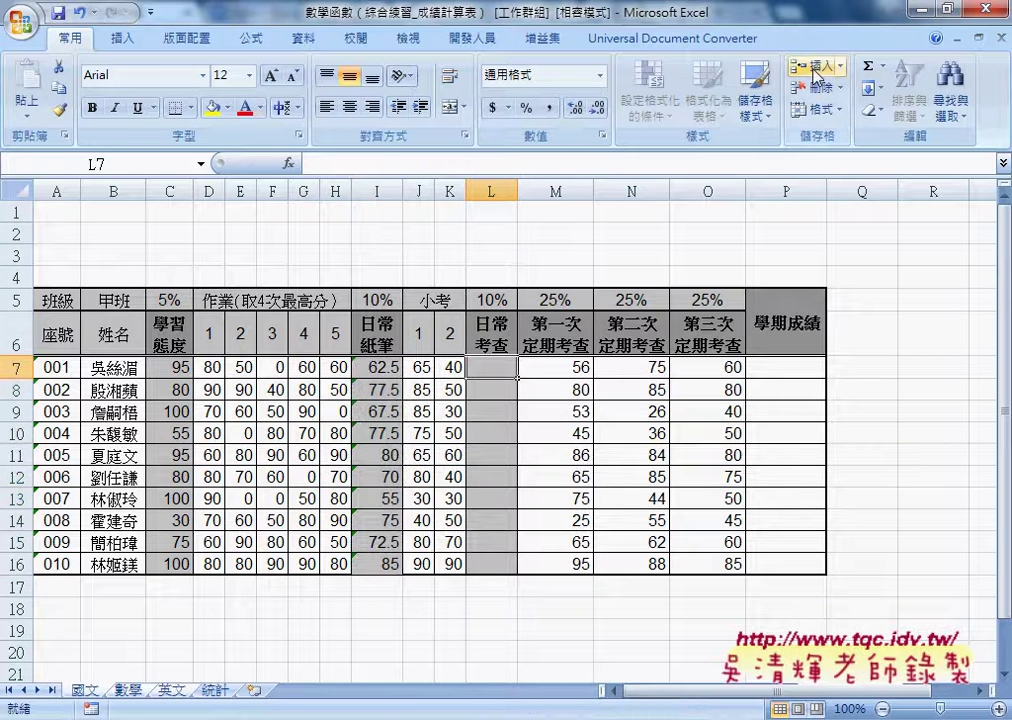
click(882, 65)
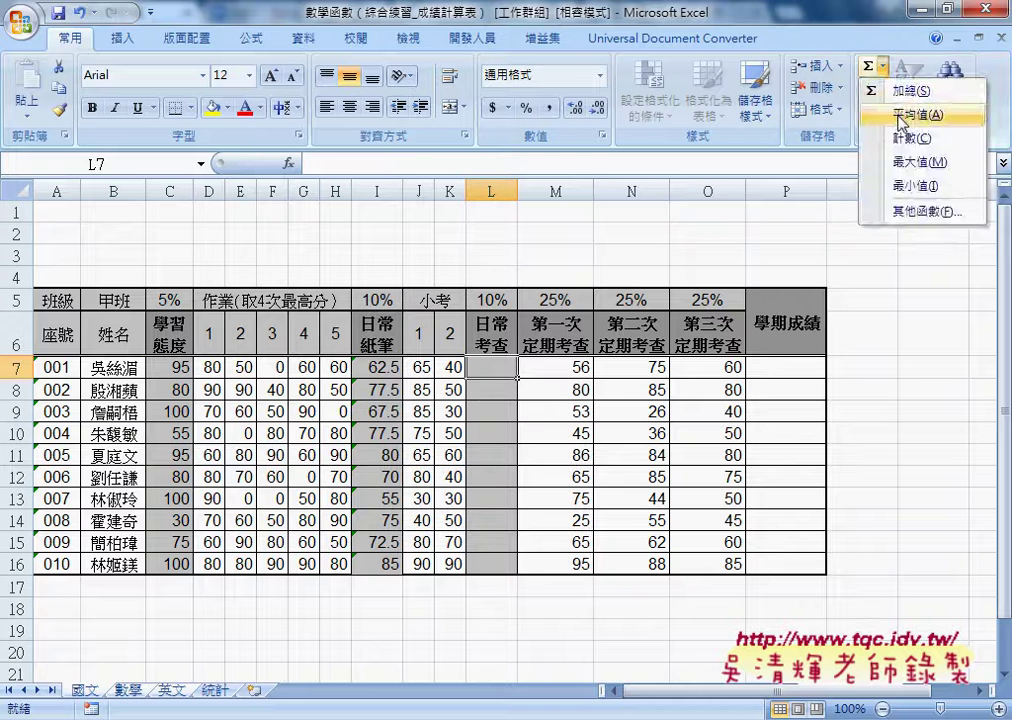
click(899, 117)
drag(418, 368, 453, 369)
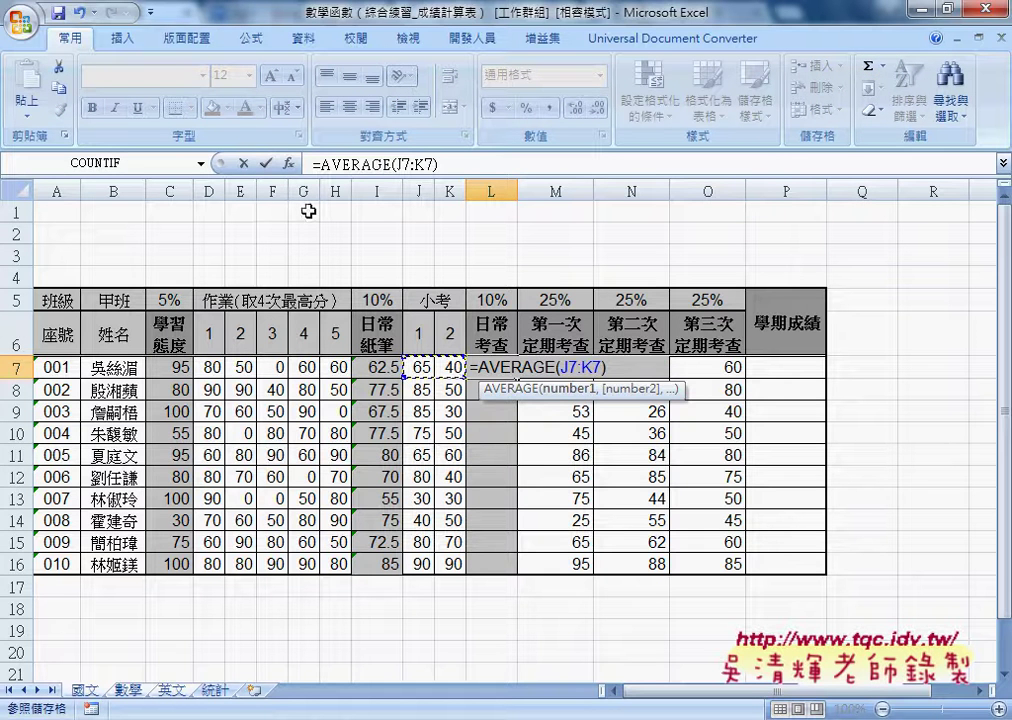
click(265, 163)
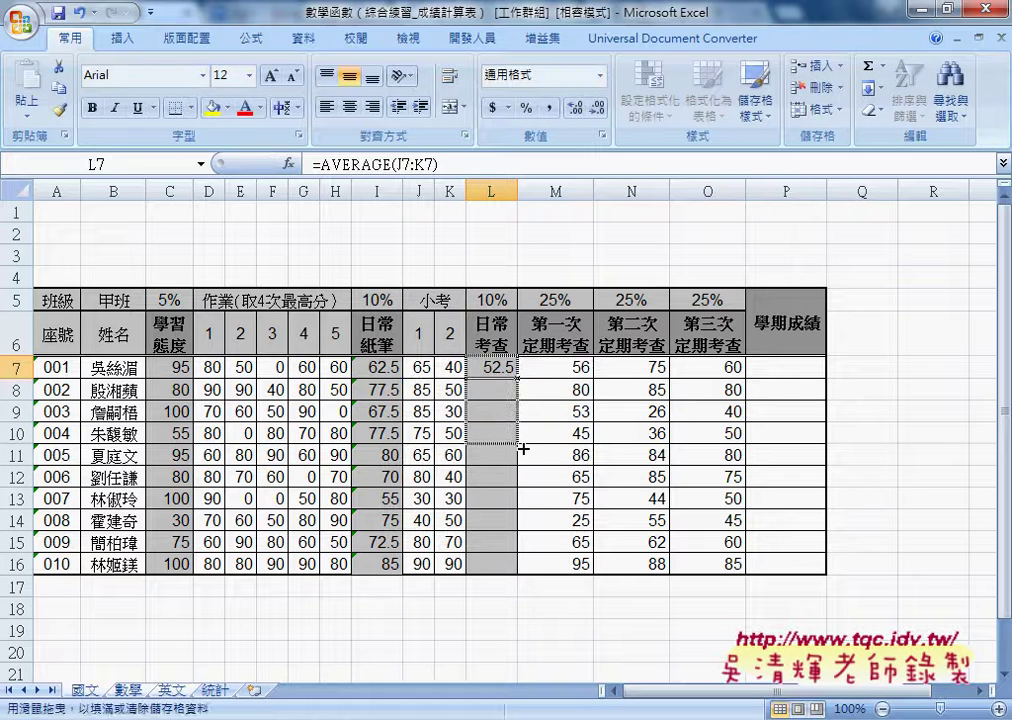
drag(521, 380, 522, 570)
click(795, 364)
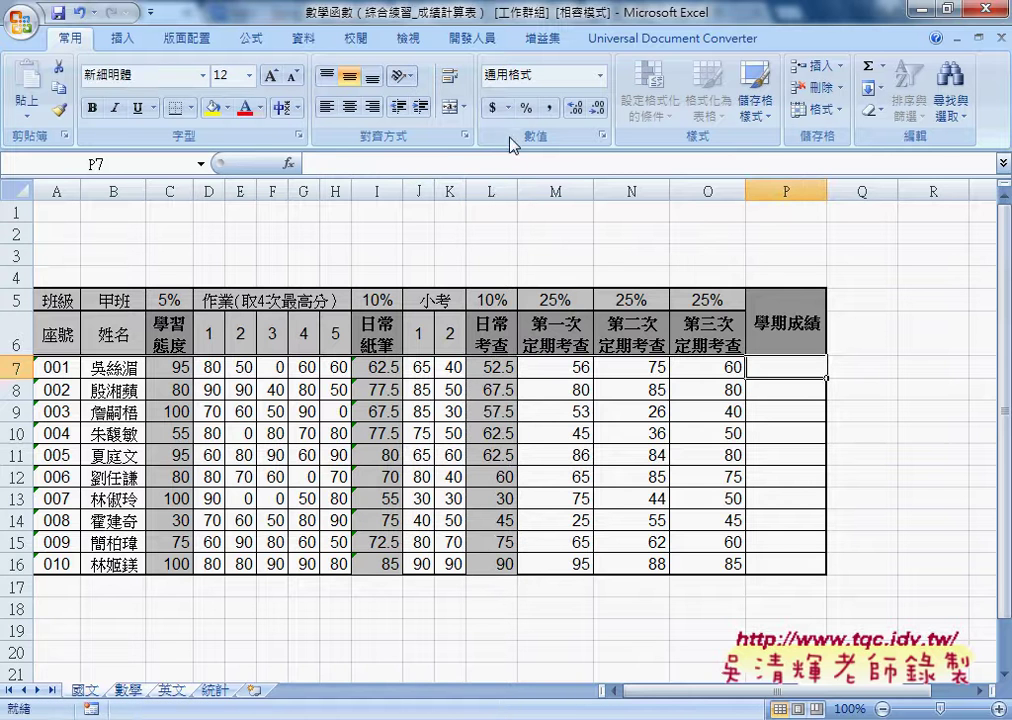
click(366, 165)
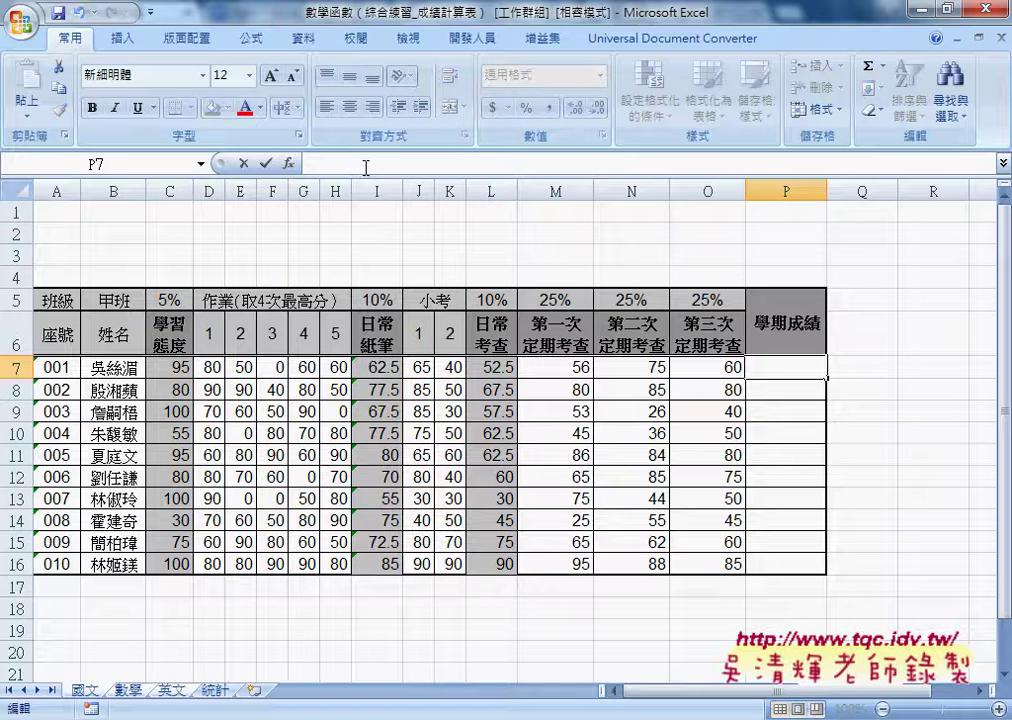
In P7, build the weighted sum =C5*C7+I5*I7+L5*L7+M5*M7+N5*N7+O5*O7.
text(=)
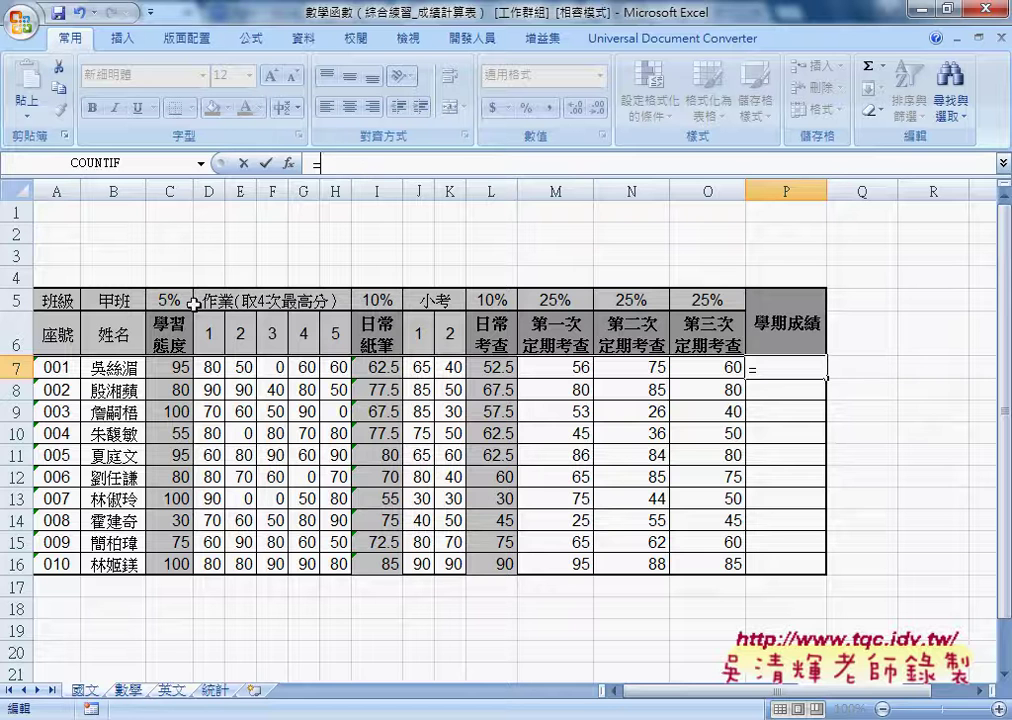
click(173, 301)
text(*)
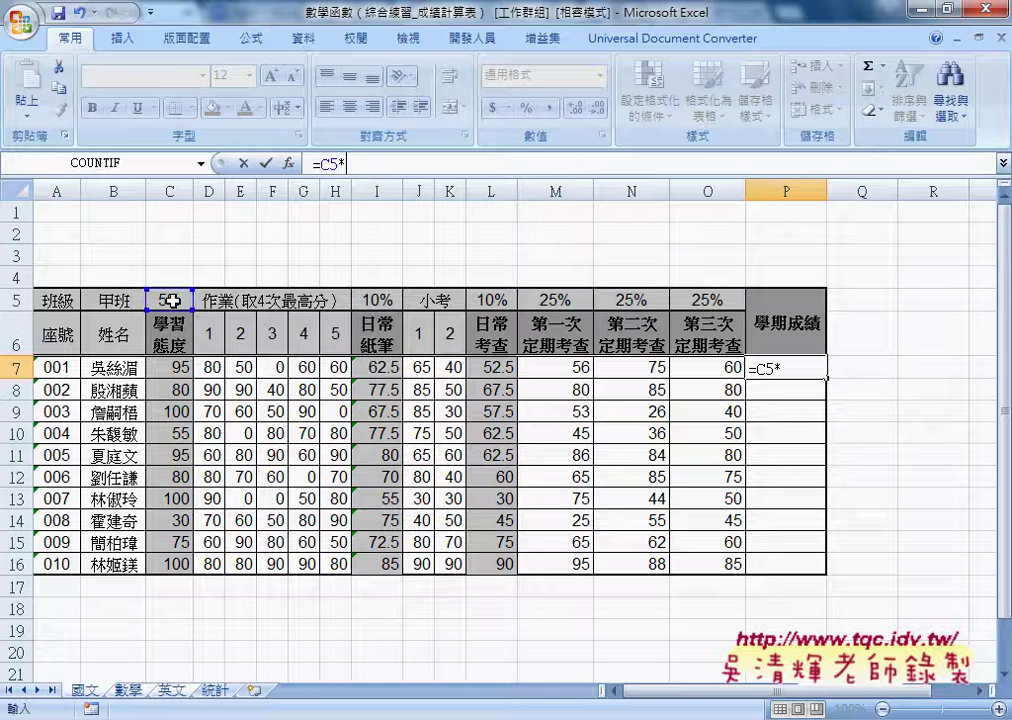
click(165, 368)
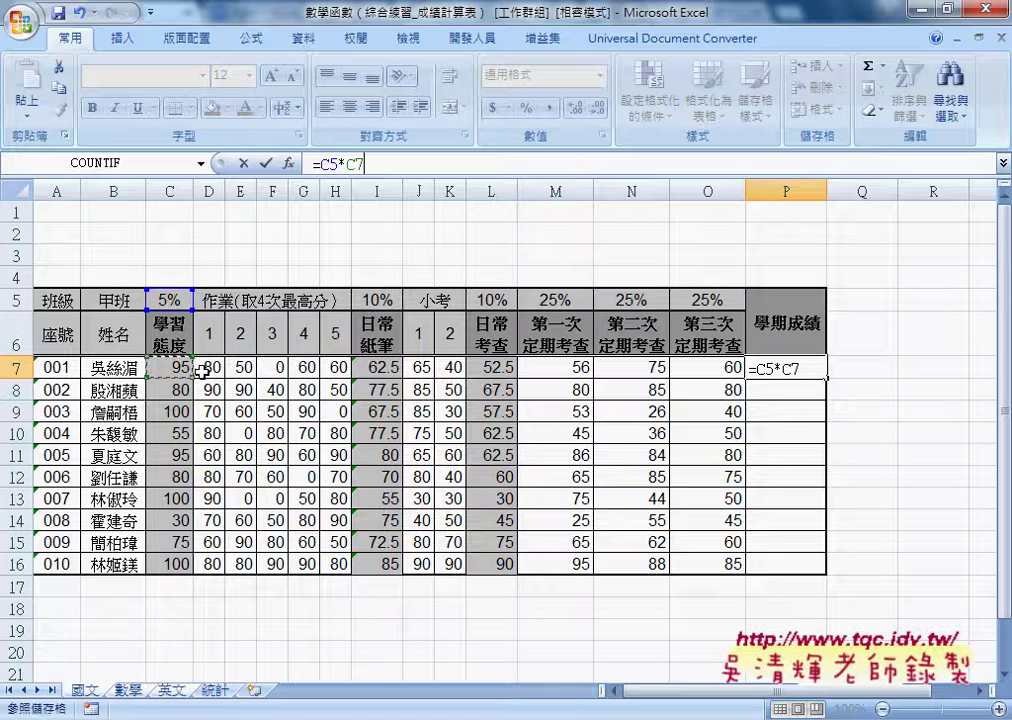
text(+)
click(377, 300)
text(*)
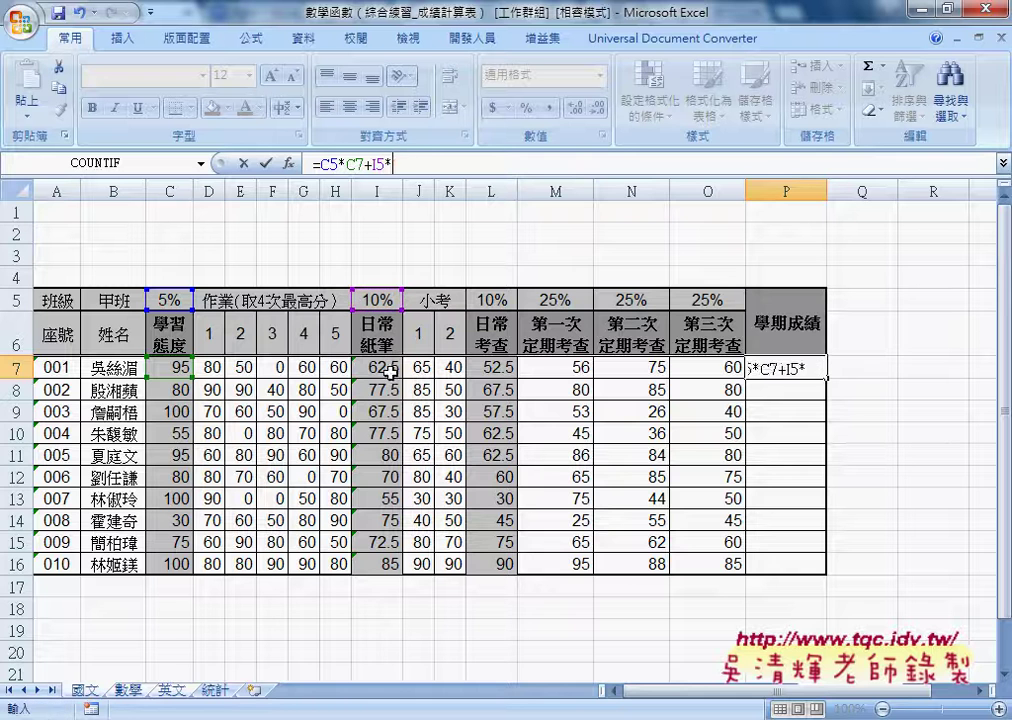
click(389, 371)
text(+)
click(492, 300)
text(*)
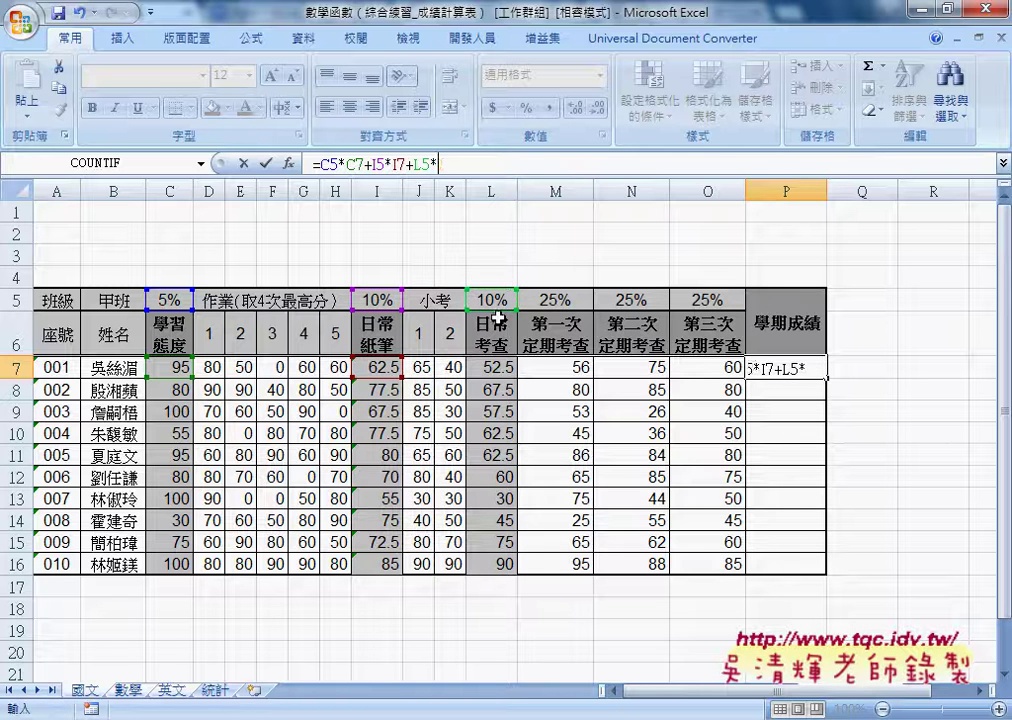
click(497, 368)
text(+)
click(566, 300)
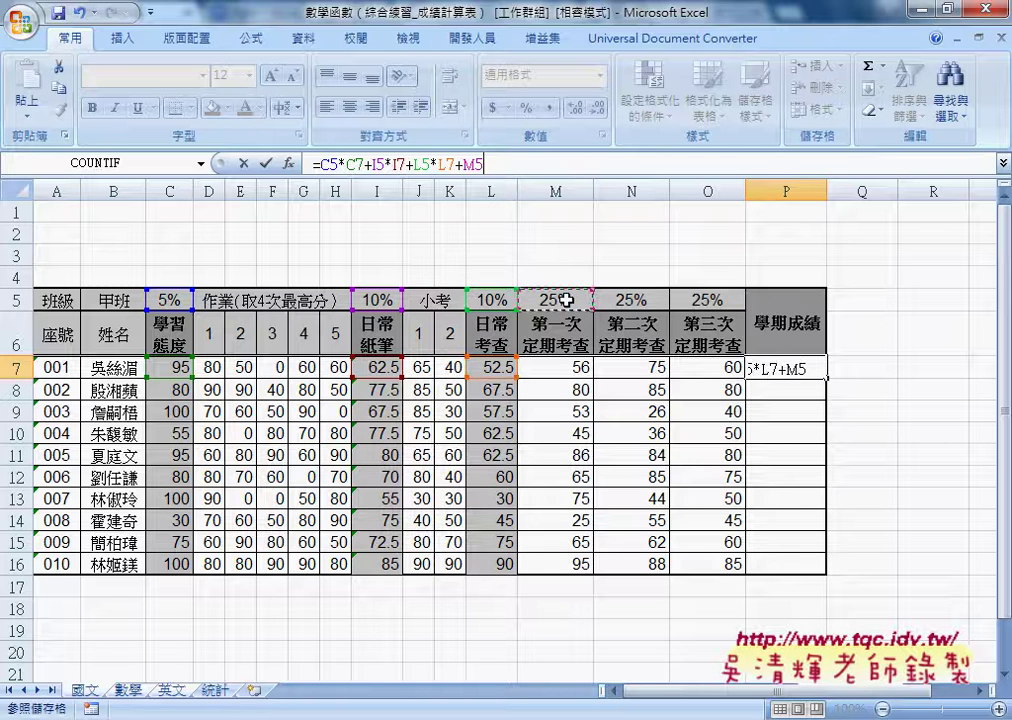
text(*)
click(562, 368)
text(+)
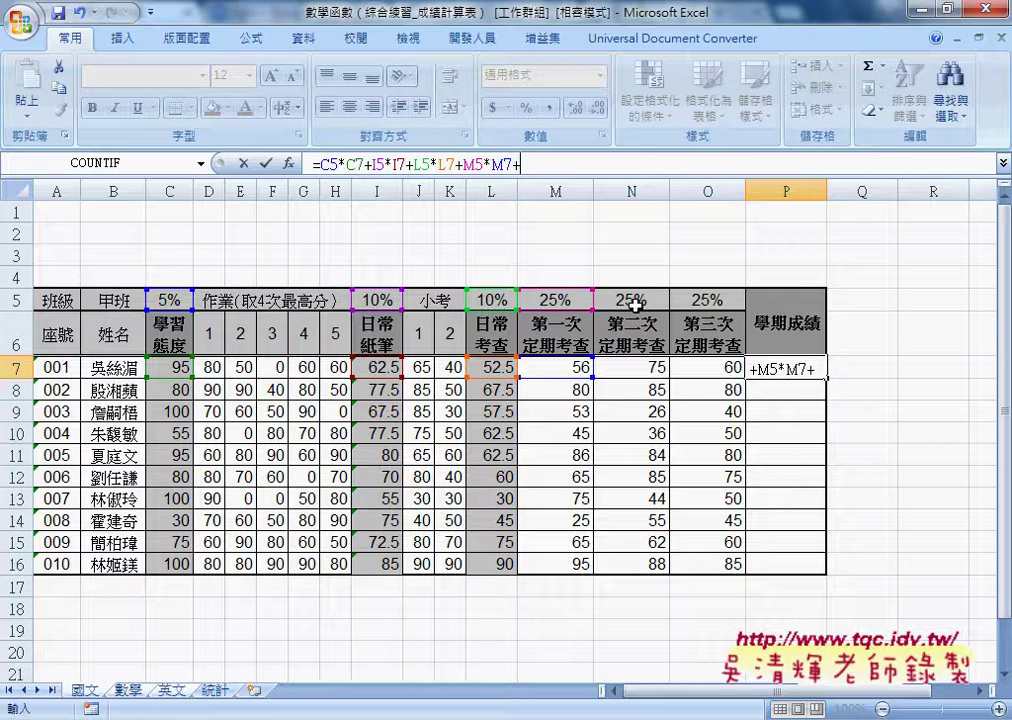
click(636, 304)
text(*)
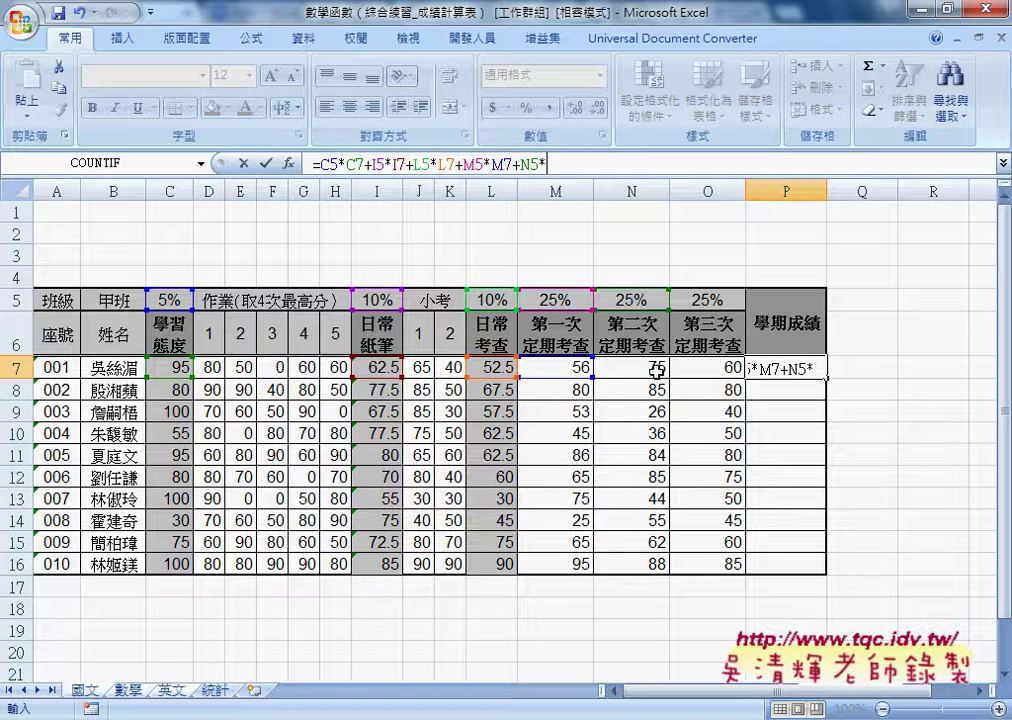
click(656, 369)
text(+)
click(705, 301)
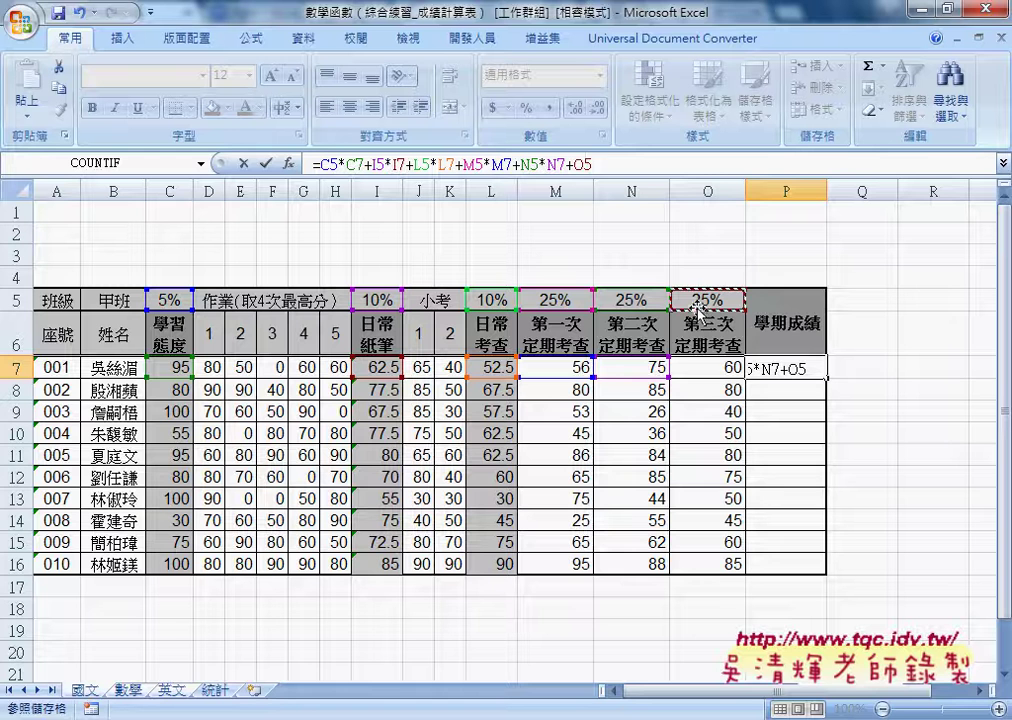
text(*)
click(707, 372)
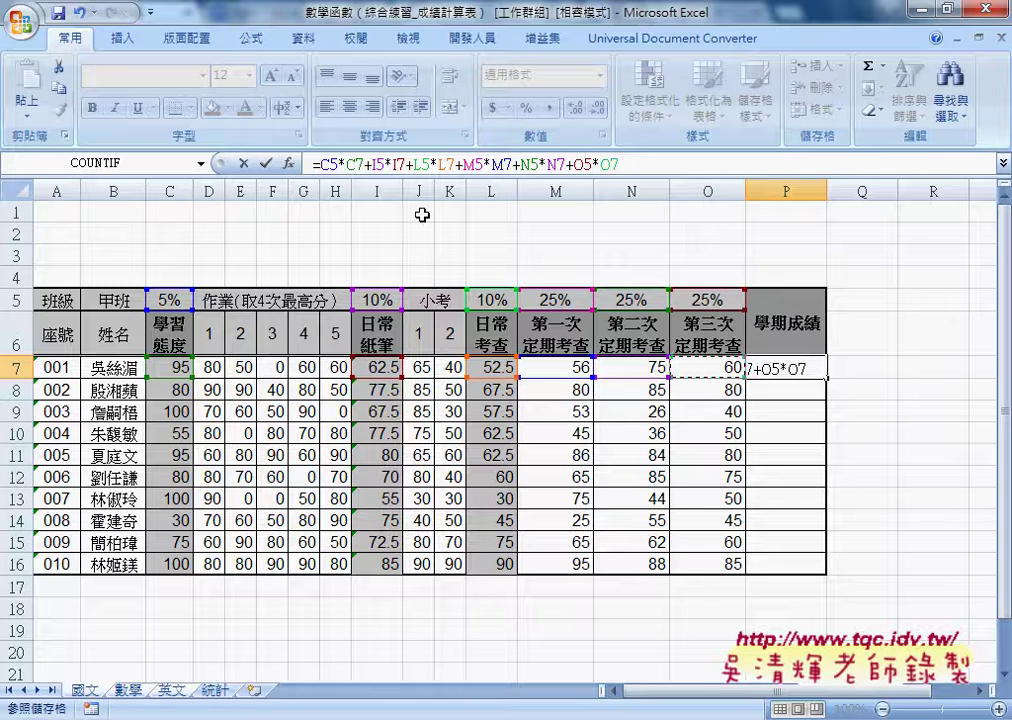
Make the weights $C$5, $I$5, $L$5, $M$5, $N$5, $O$5 absolute, then fill P7 down to P16.
click(321, 163)
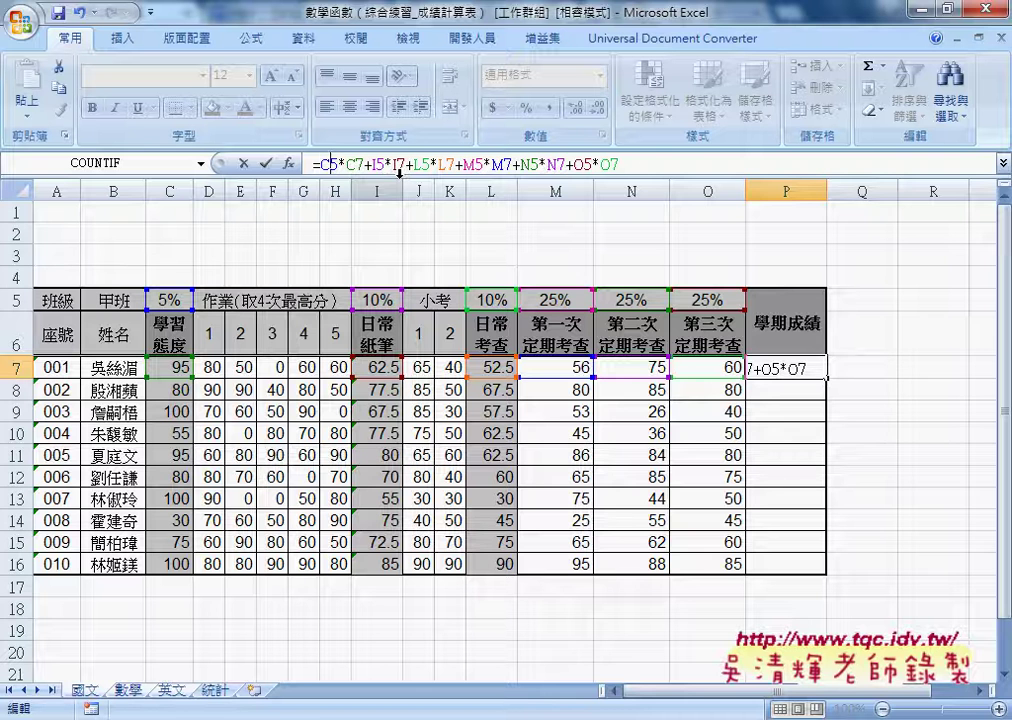
key(F4)
click(397, 167)
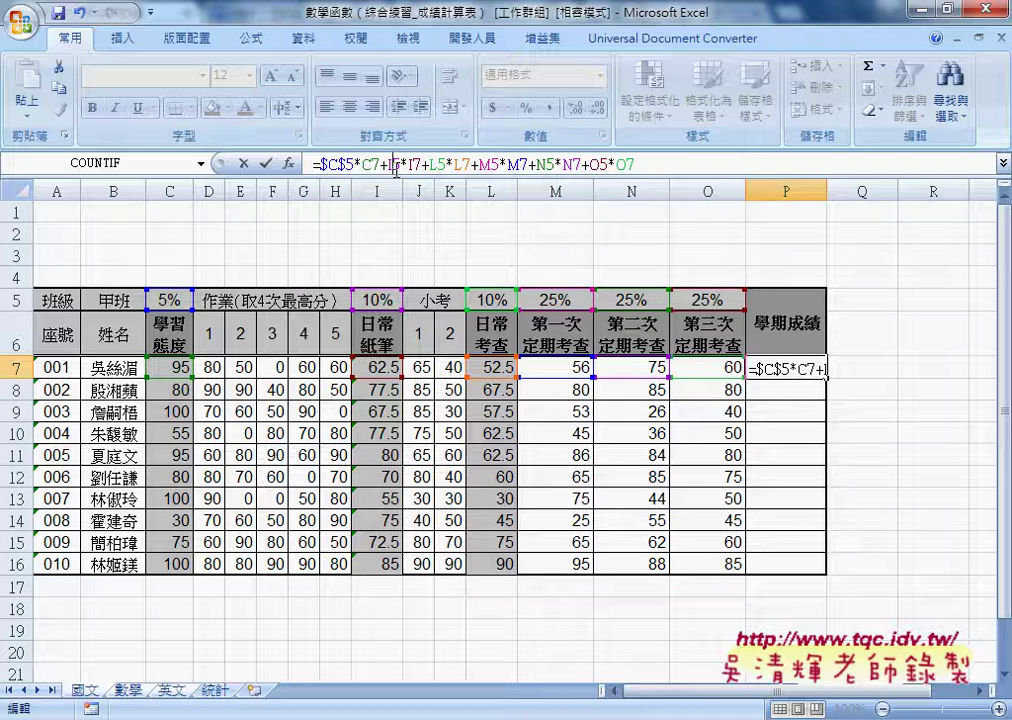
key(F4)
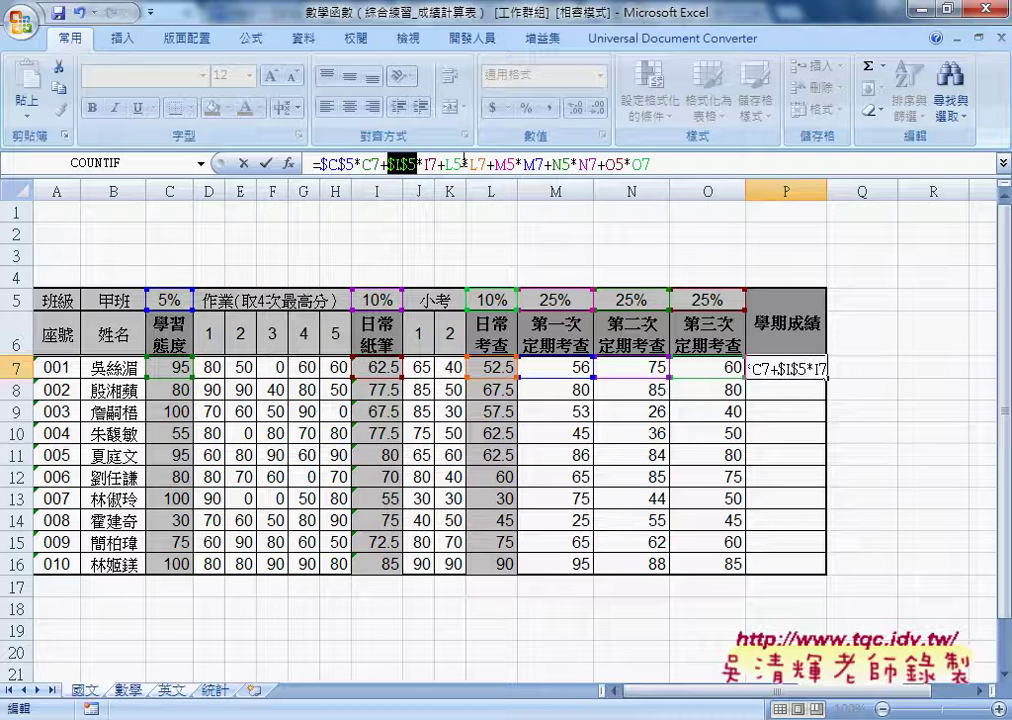
click(456, 163)
key(F4)
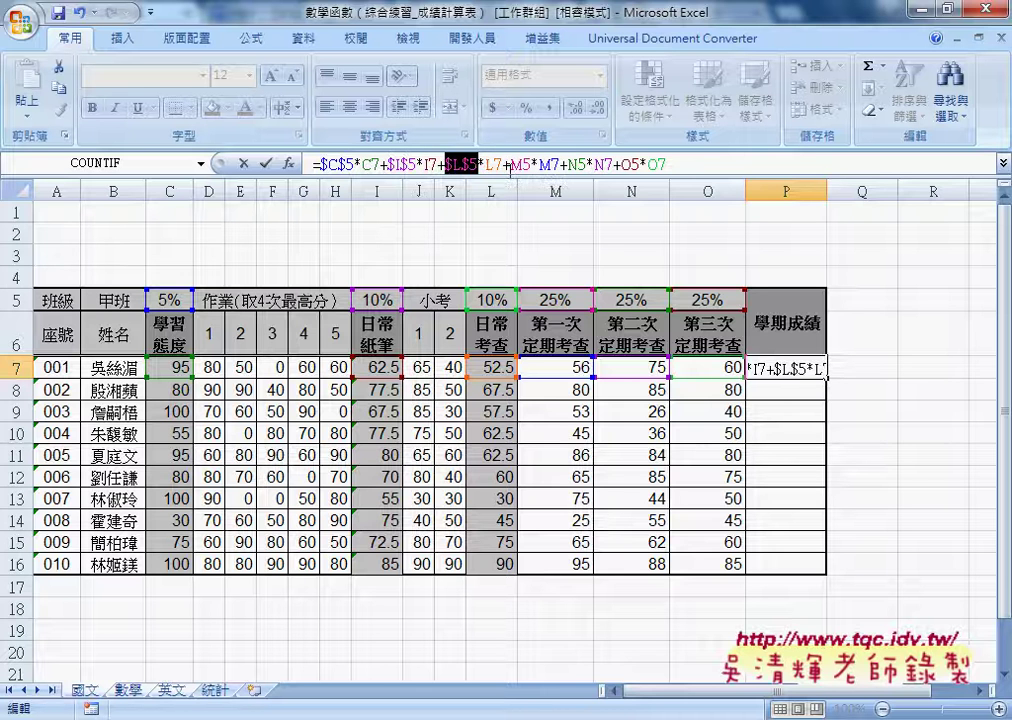
click(530, 163)
key(F4)
click(586, 163)
key(F4)
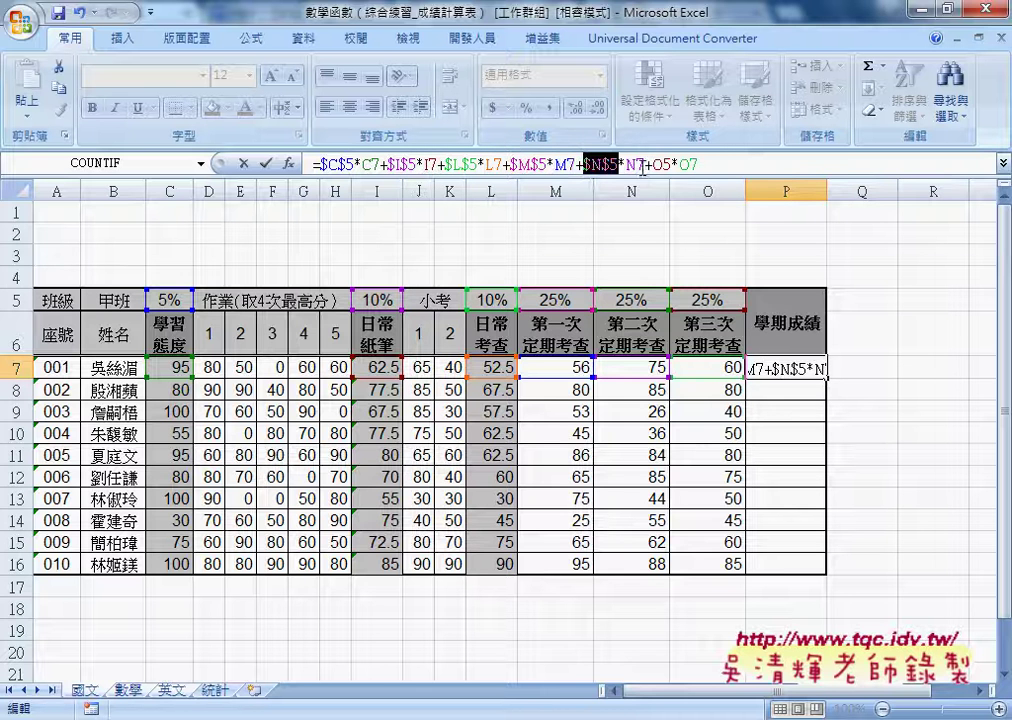
click(640, 163)
key(F4)
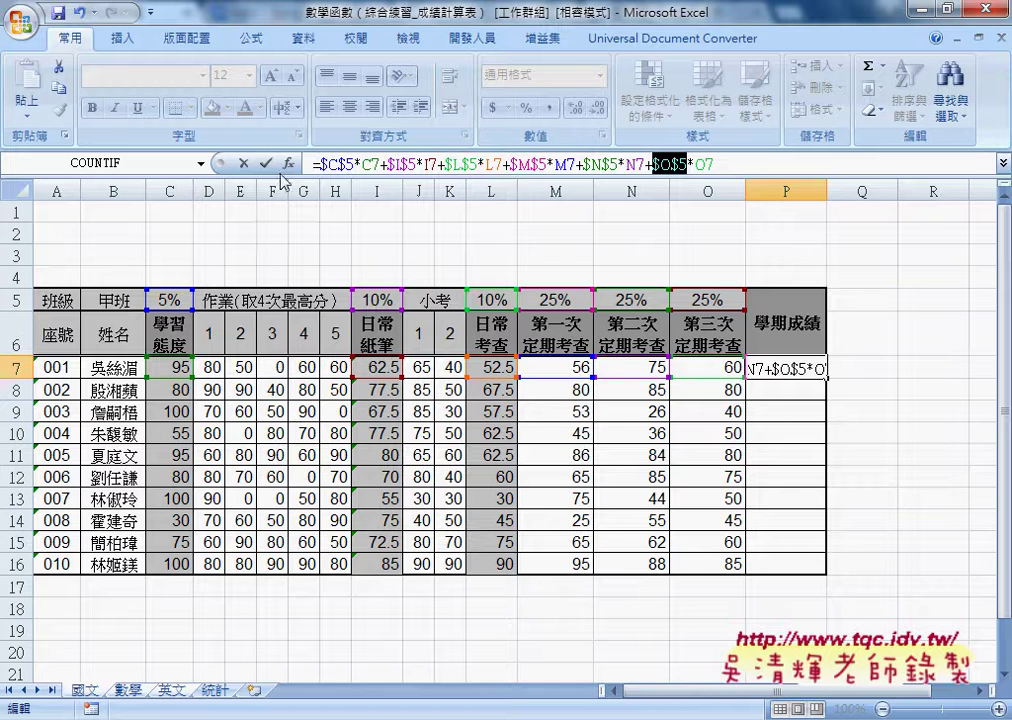
click(265, 163)
drag(828, 379, 820, 568)
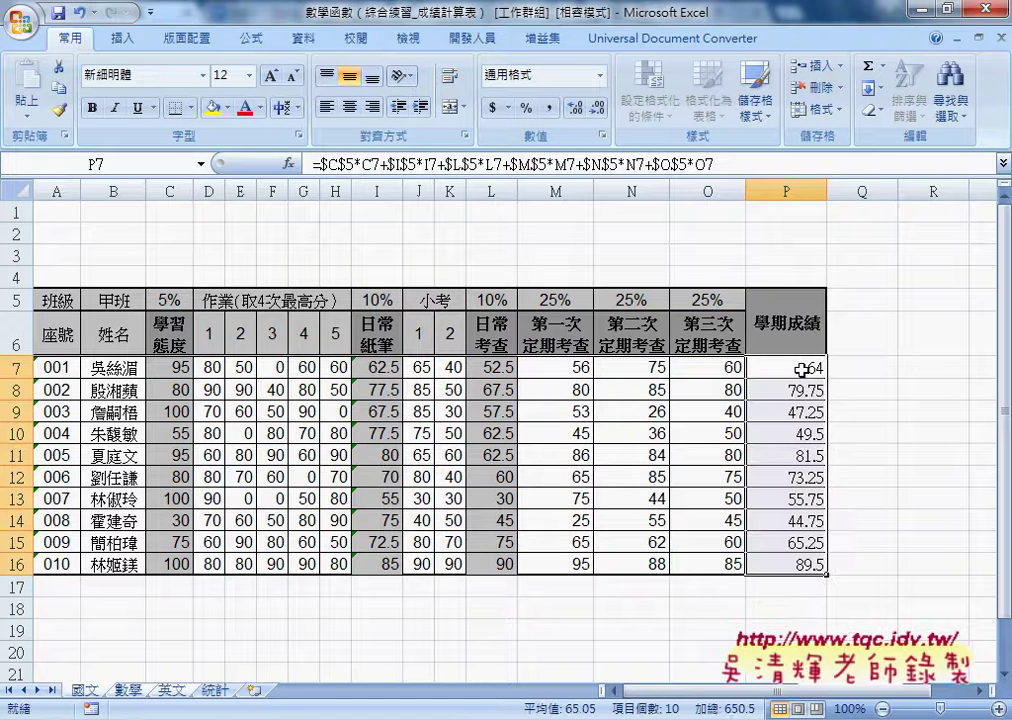
Copy the 國文 semester scores P7:P16.
click(213, 690)
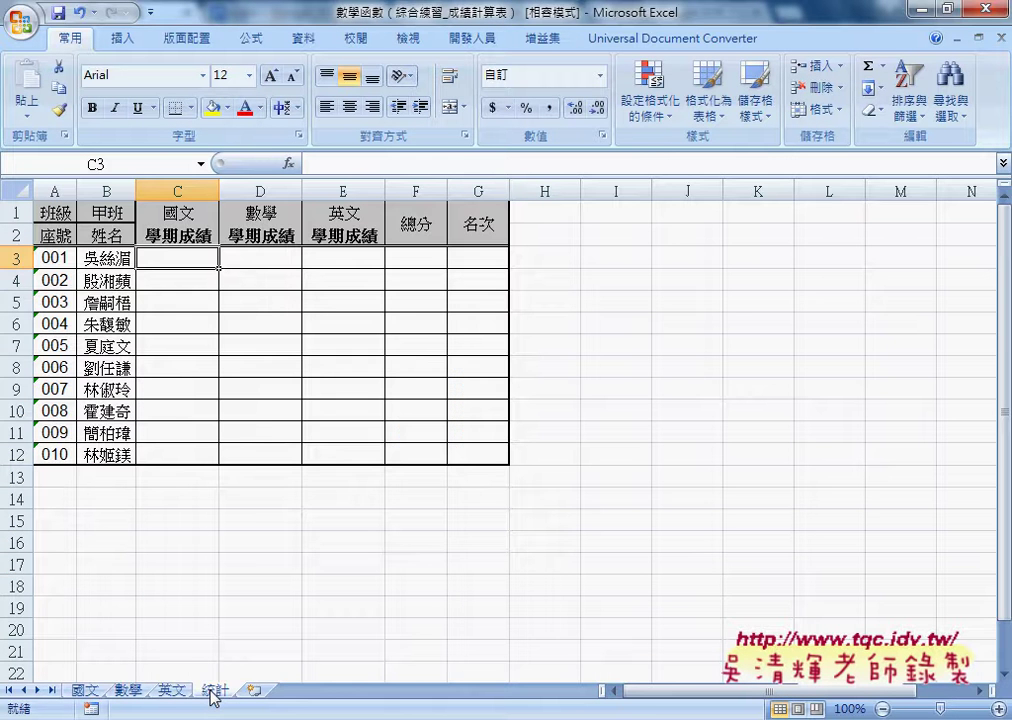
click(83, 690)
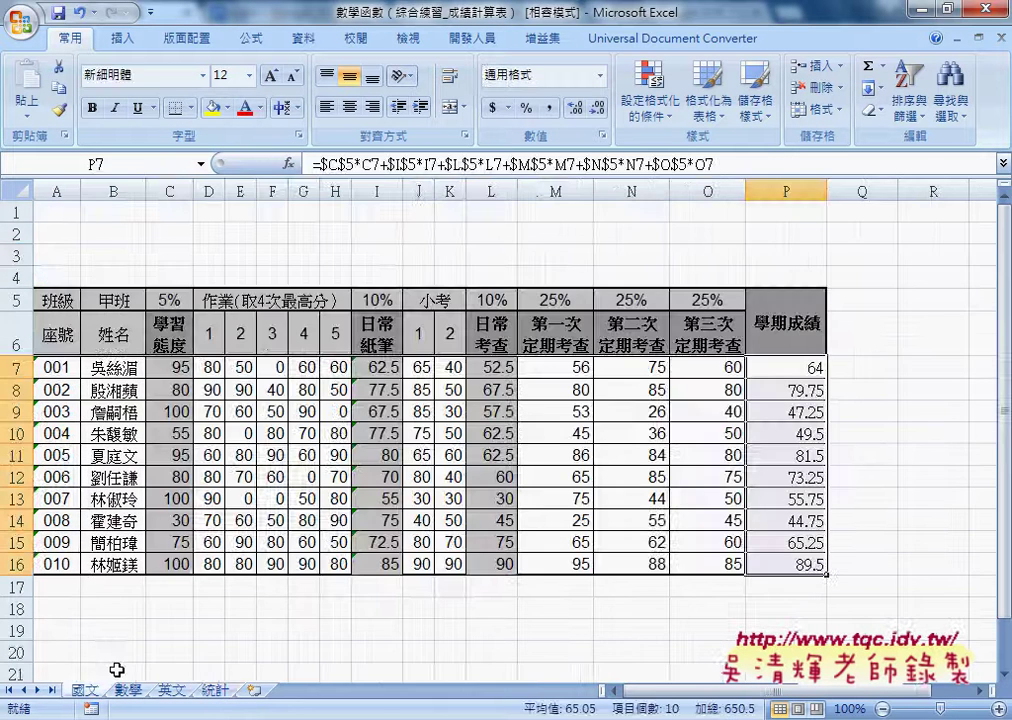
drag(768, 366, 776, 563)
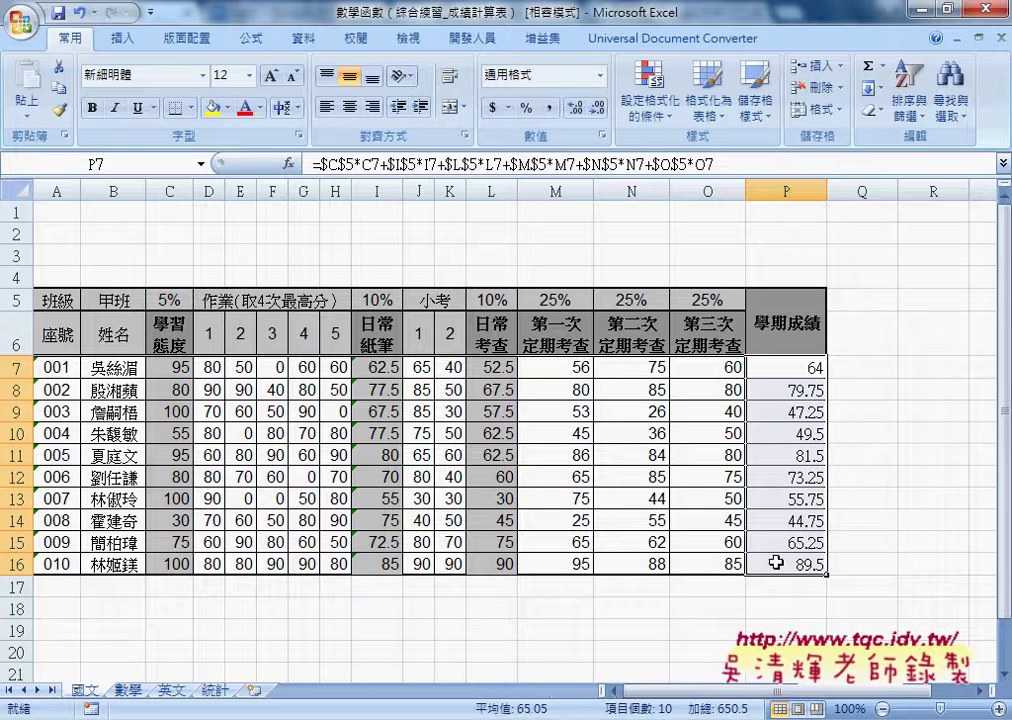
key(ctrl+c)
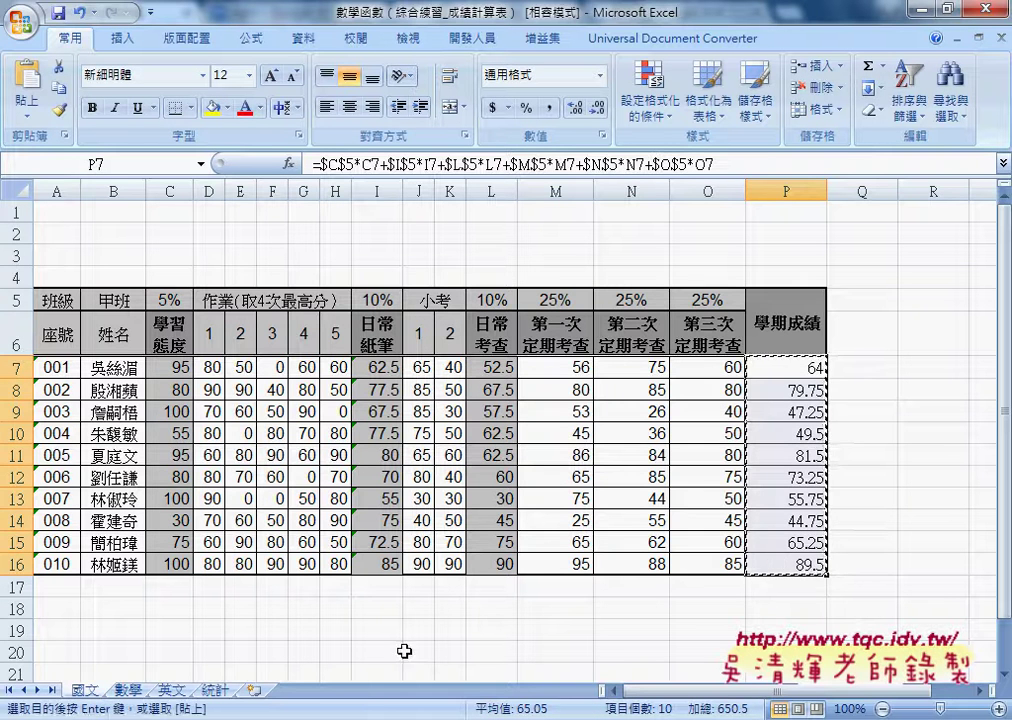
Paste the scores into 統計 C3 as links using 選擇性貼上 > 貼上連結.
click(224, 690)
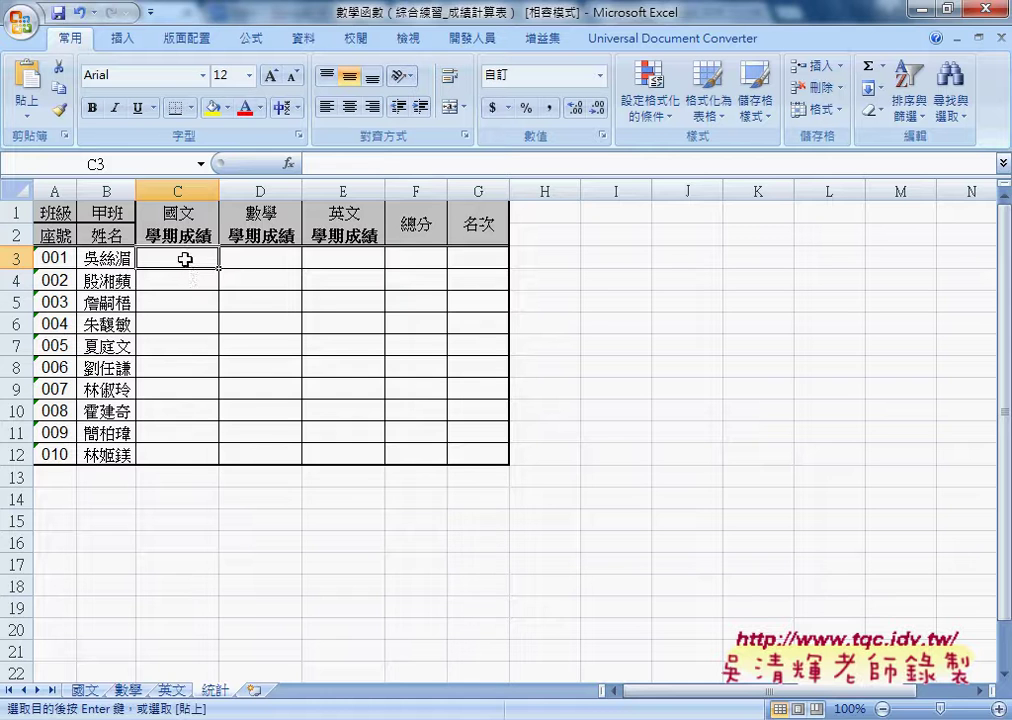
right_click(188, 262)
click(259, 346)
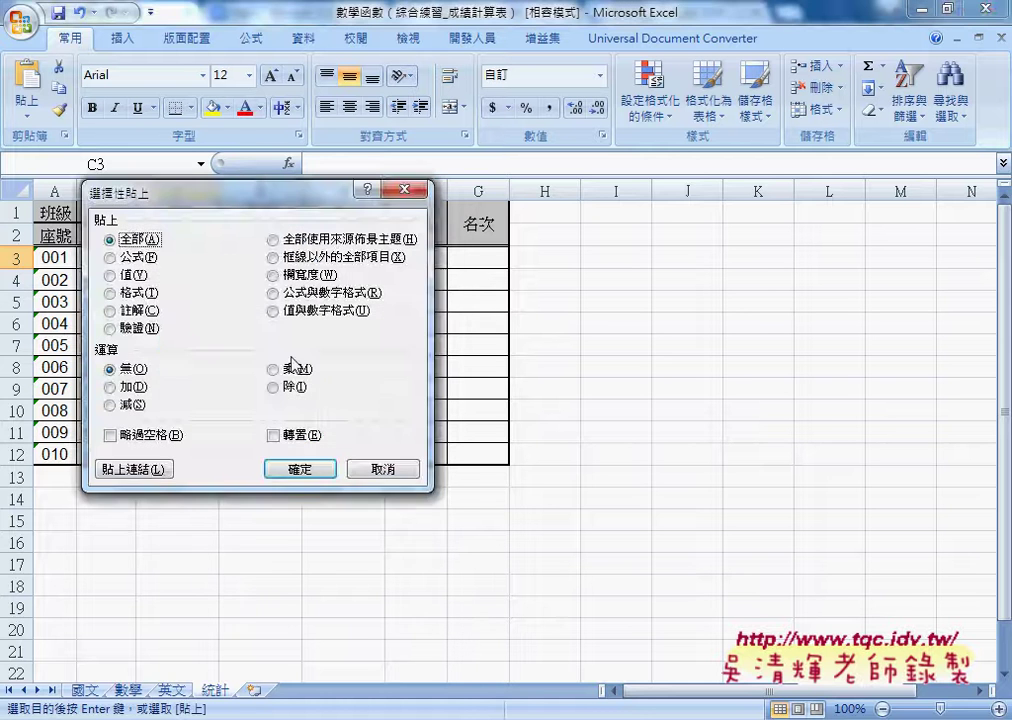
click(140, 468)
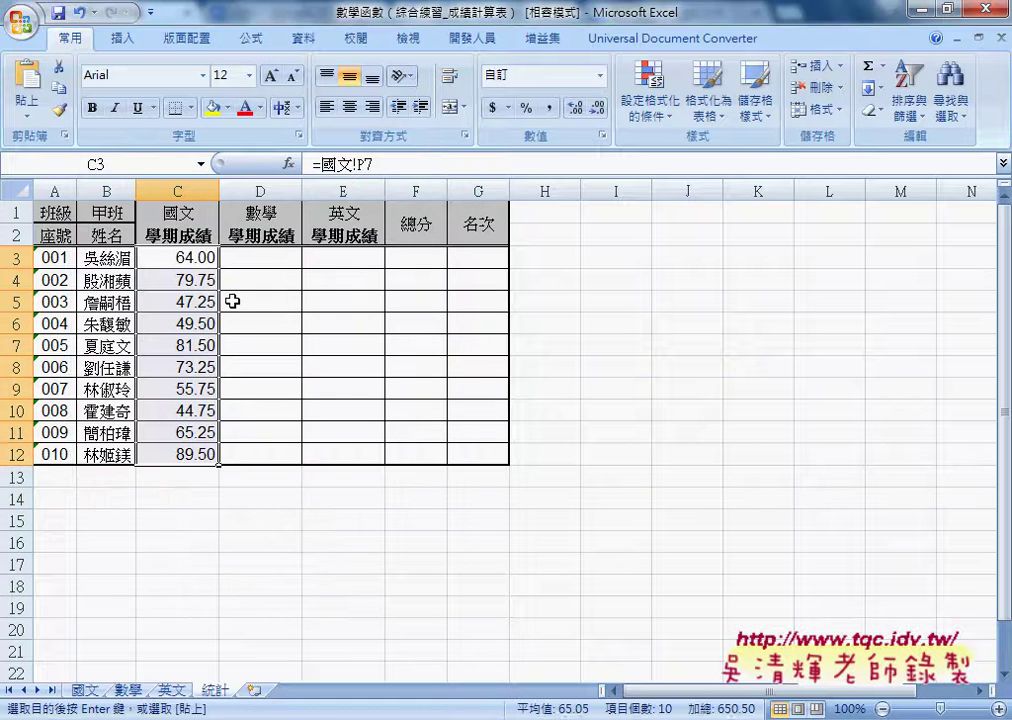
Step through the still-empty 數學, 英文, 總分 and 名次 cells D3 to G3.
click(262, 260)
click(349, 264)
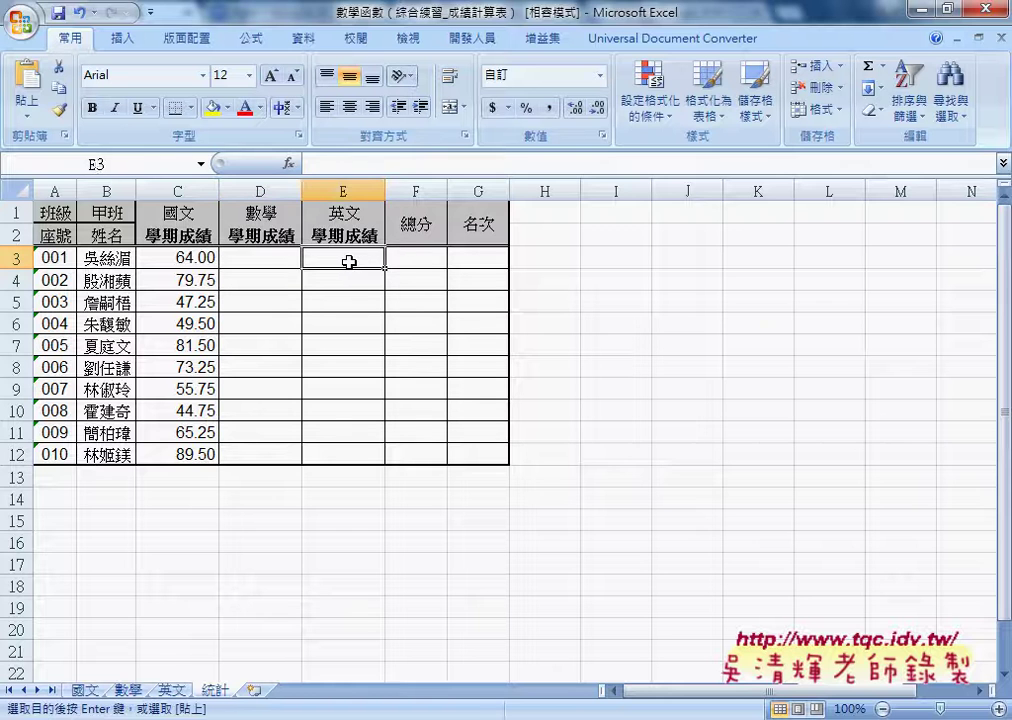
click(409, 262)
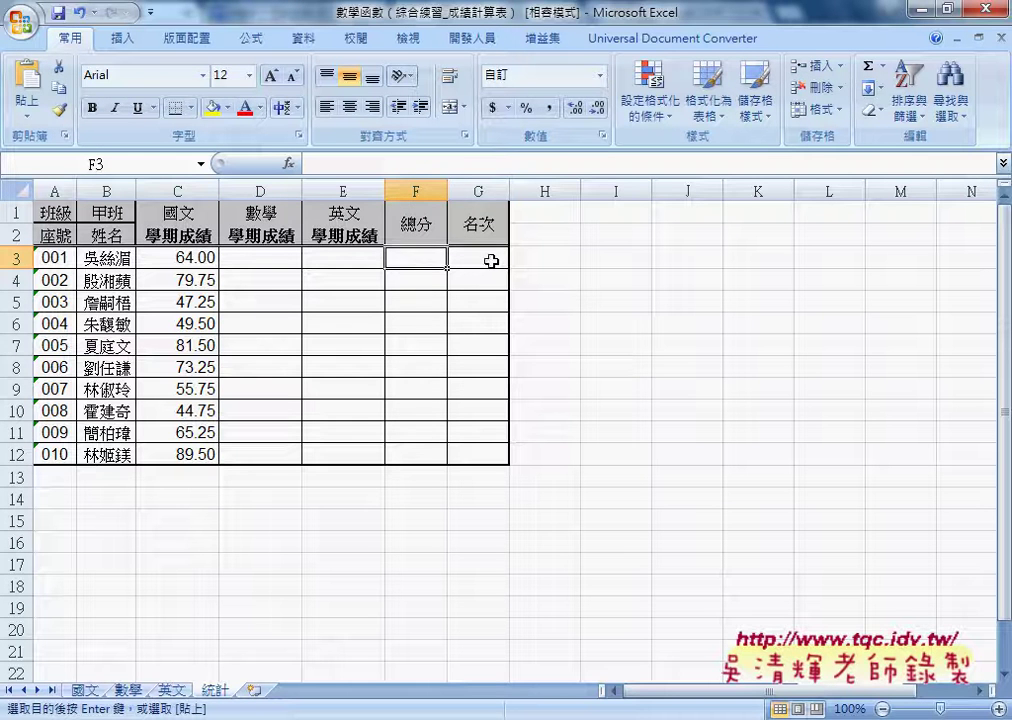
click(489, 261)
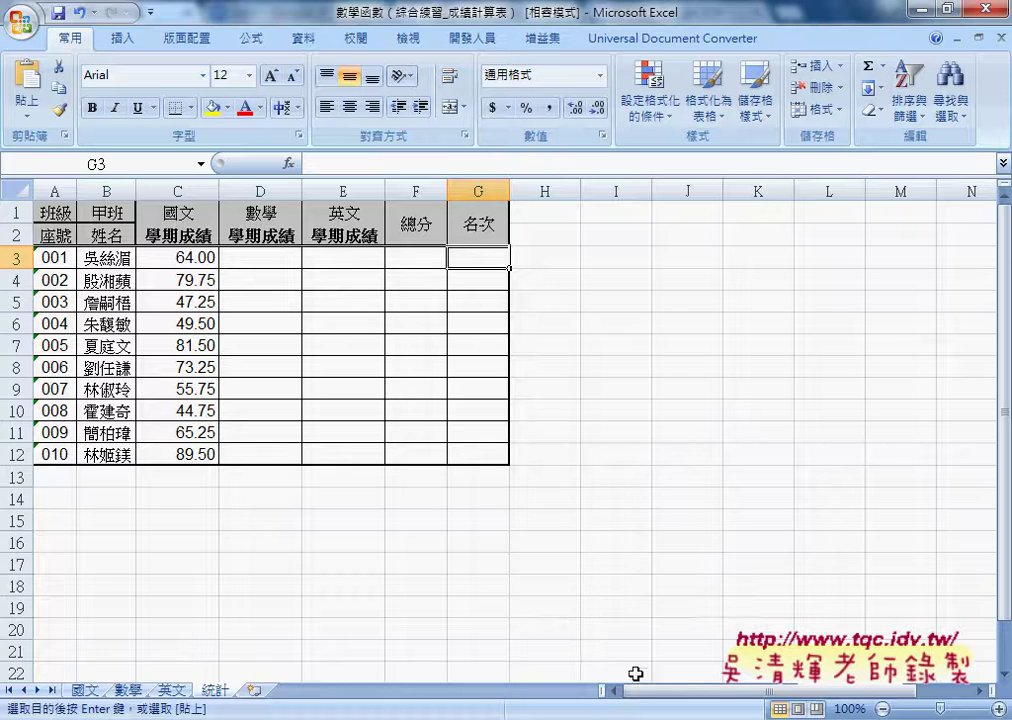
Bring the Visual Basic Editor forward and select the step comments atop Module1's 計算成績 code.
mouse_move(504, 718)
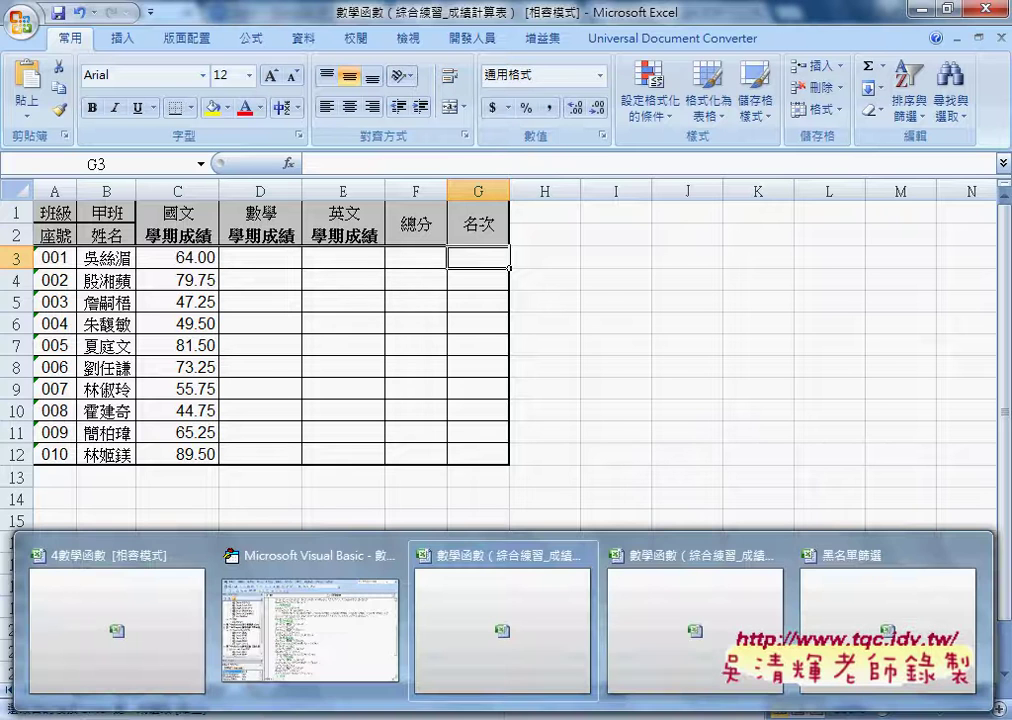
click(361, 660)
scroll(655, 375, up, 3)
scroll(655, 375, up, 2)
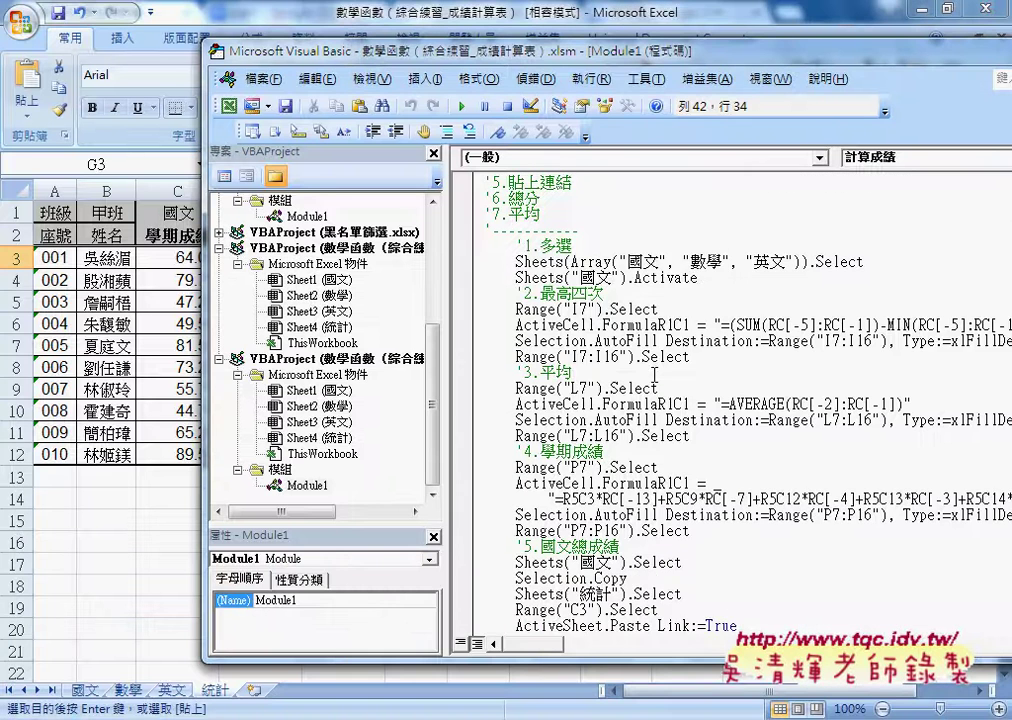
scroll(655, 375, up, 2)
mouse_move(541, 309)
mouse_down()
mouse_move(479, 222)
mouse_move(473, 228)
mouse_up()
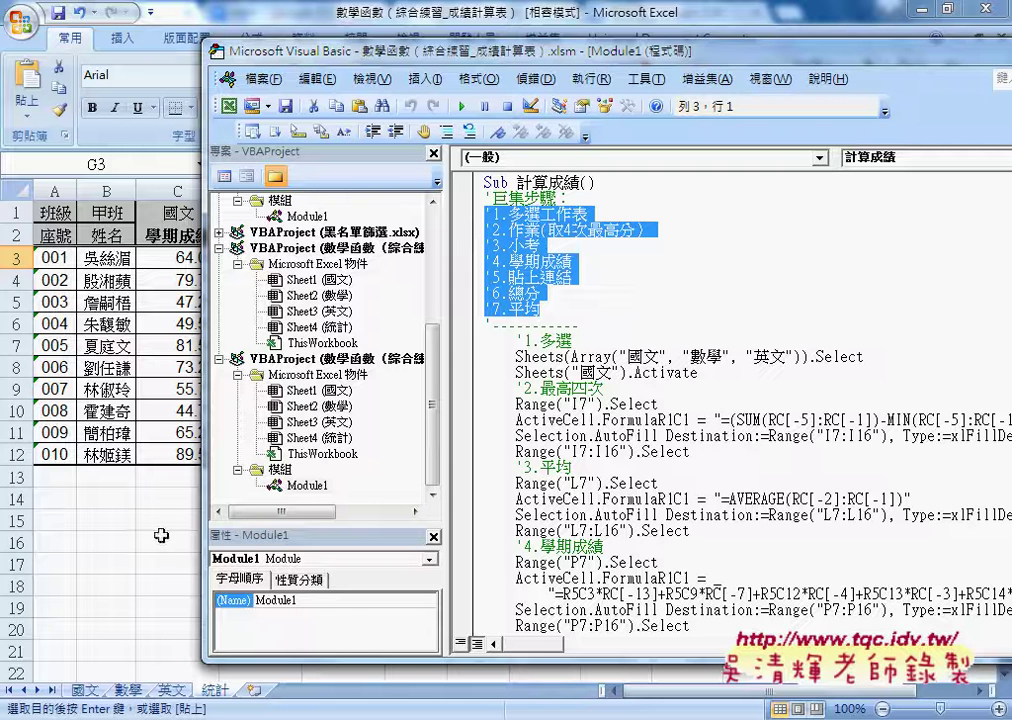
Back in Excel's 國文 sheet, open I7's formula =(SUM(D7:H7)-MIN(D7:H7))/4 for editing.
click(137, 554)
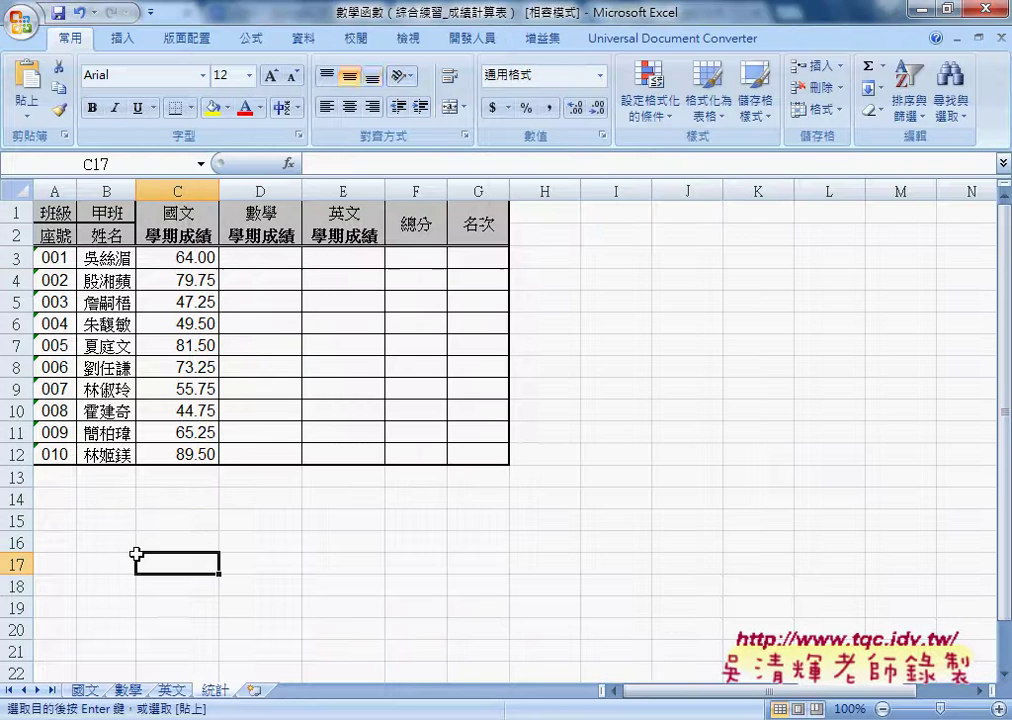
click(88, 693)
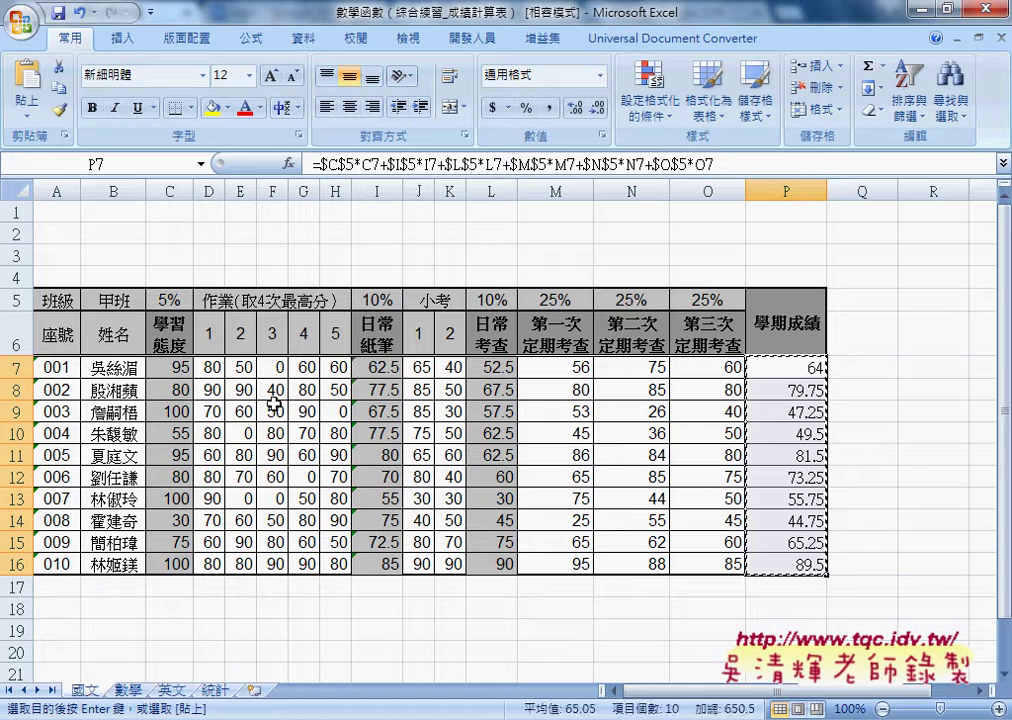
click(378, 369)
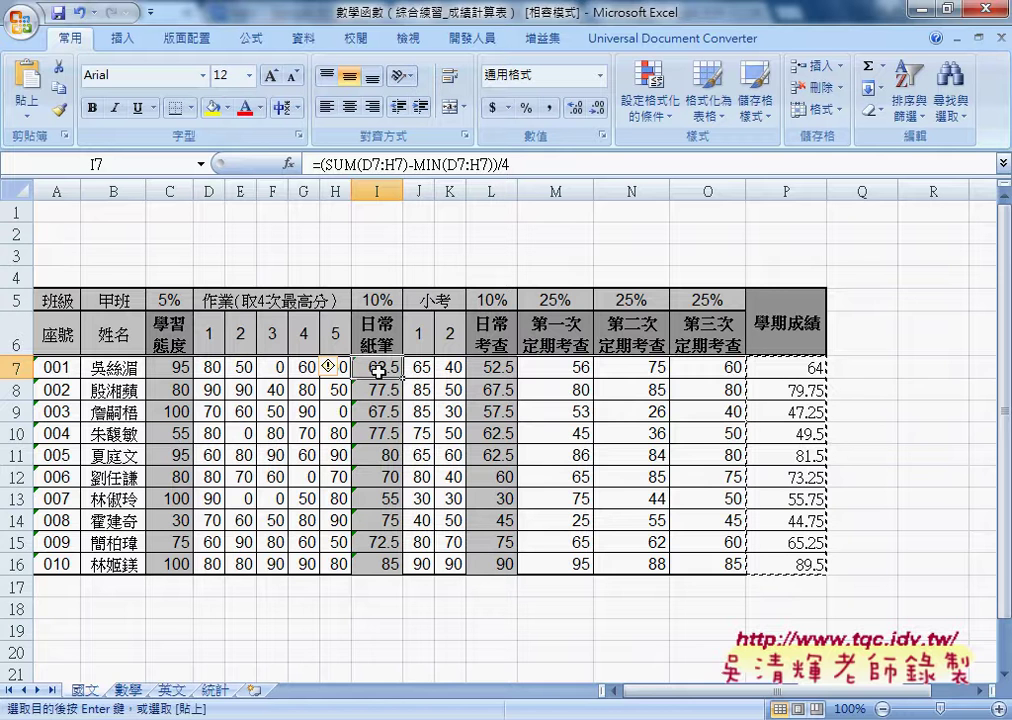
click(335, 163)
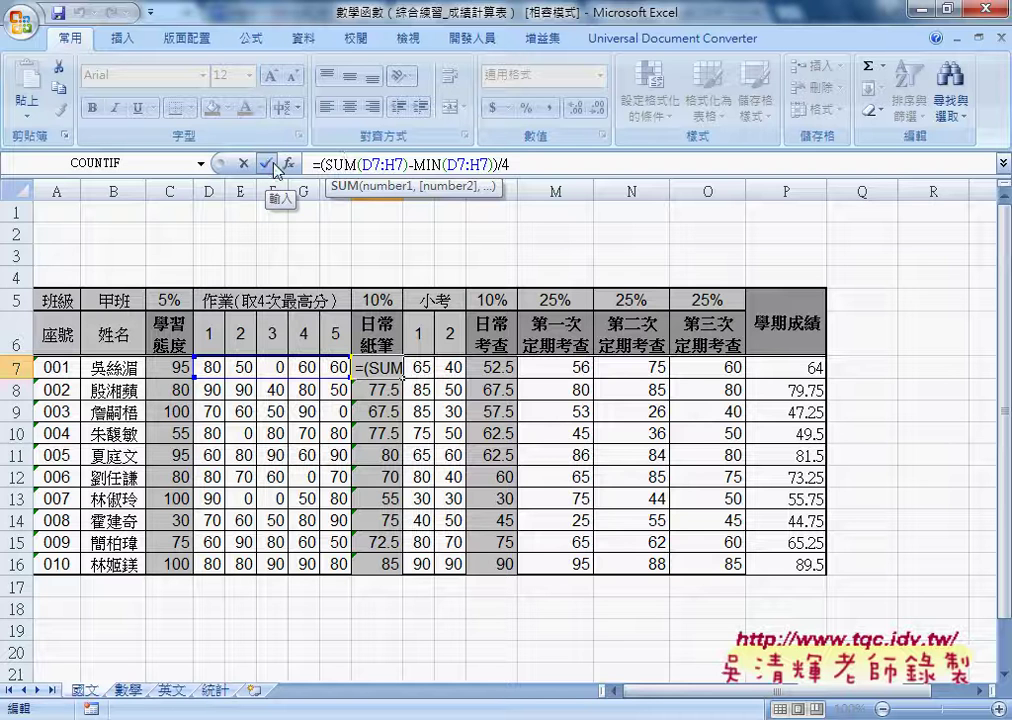
Open the 開發人員 tab, cancel the 錄製巨集 dialog, then select I2 on the 統計 sheet.
click(482, 42)
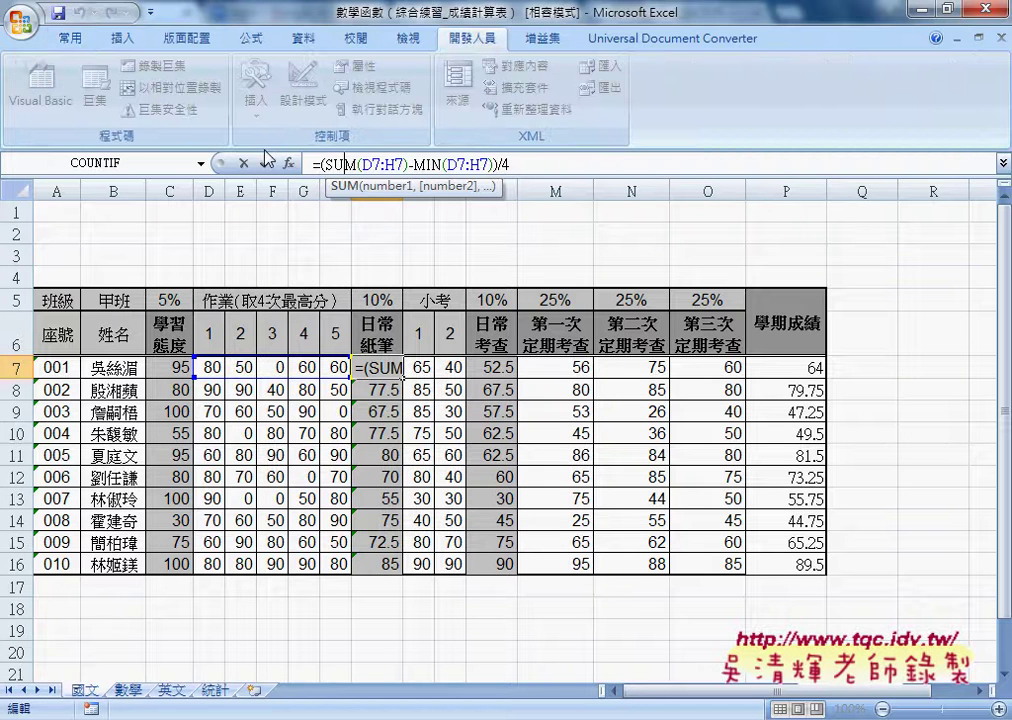
key(Escape)
click(176, 70)
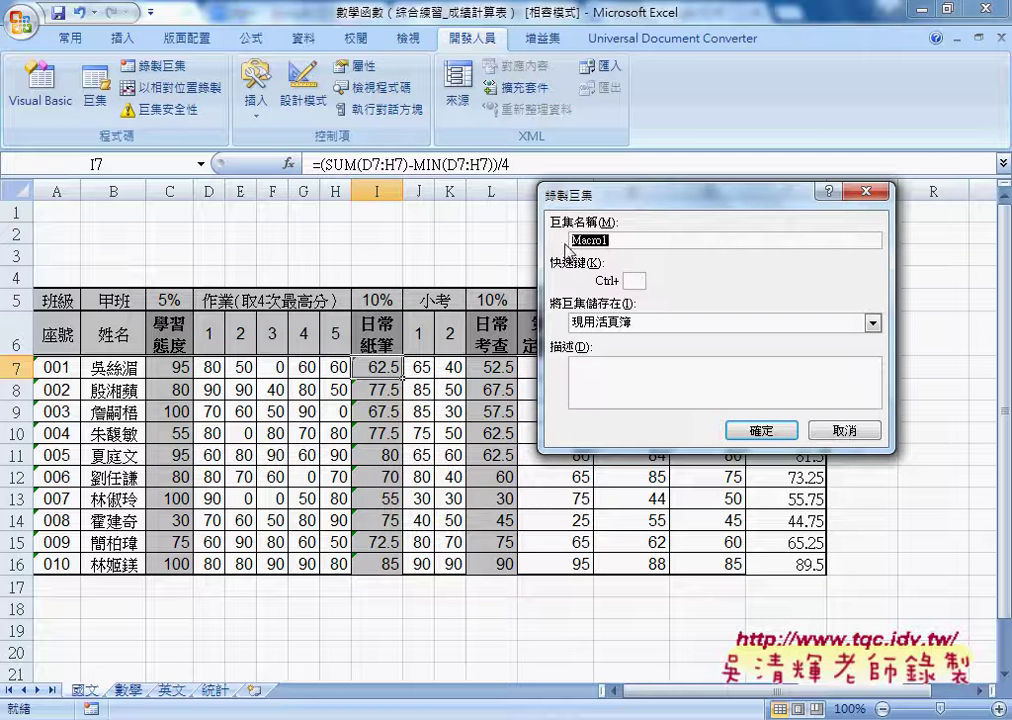
click(776, 430)
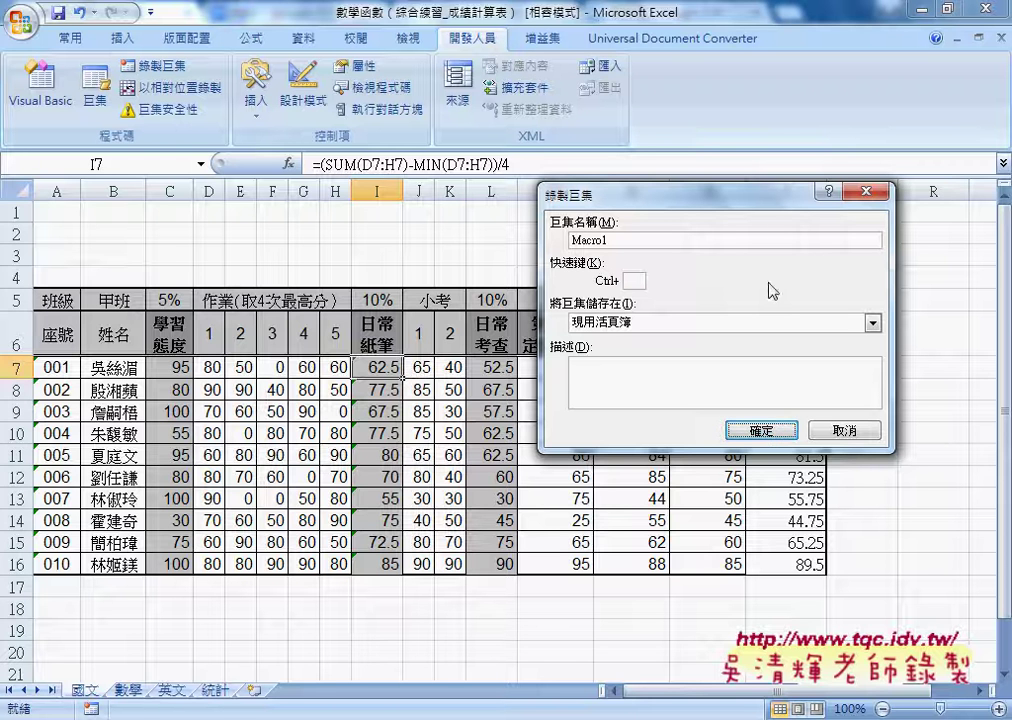
click(845, 430)
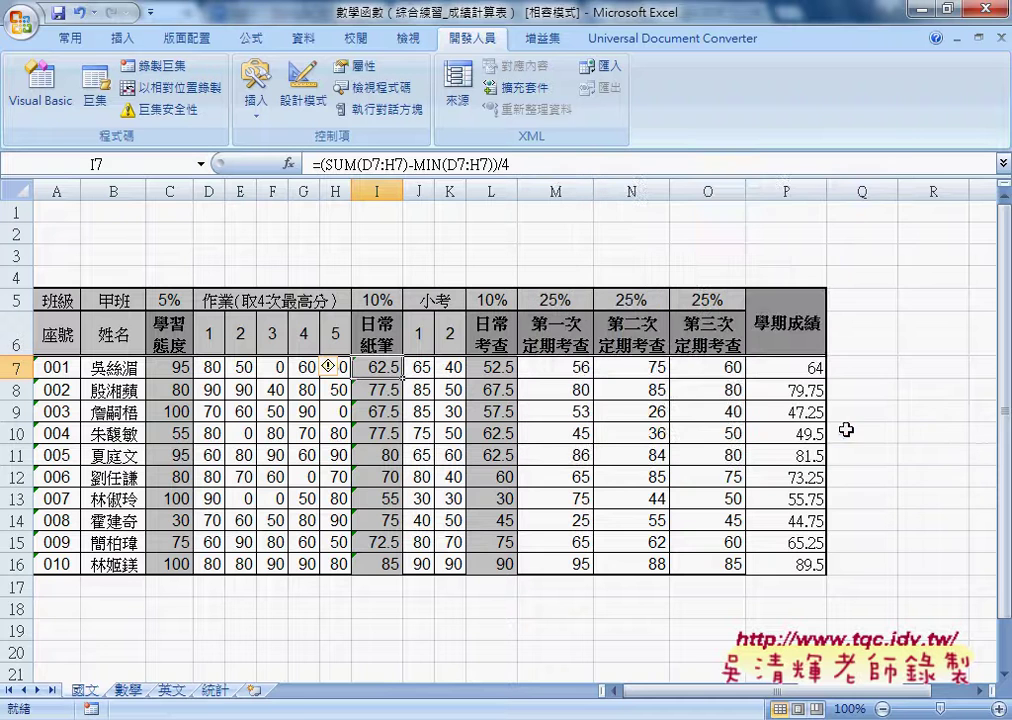
click(218, 692)
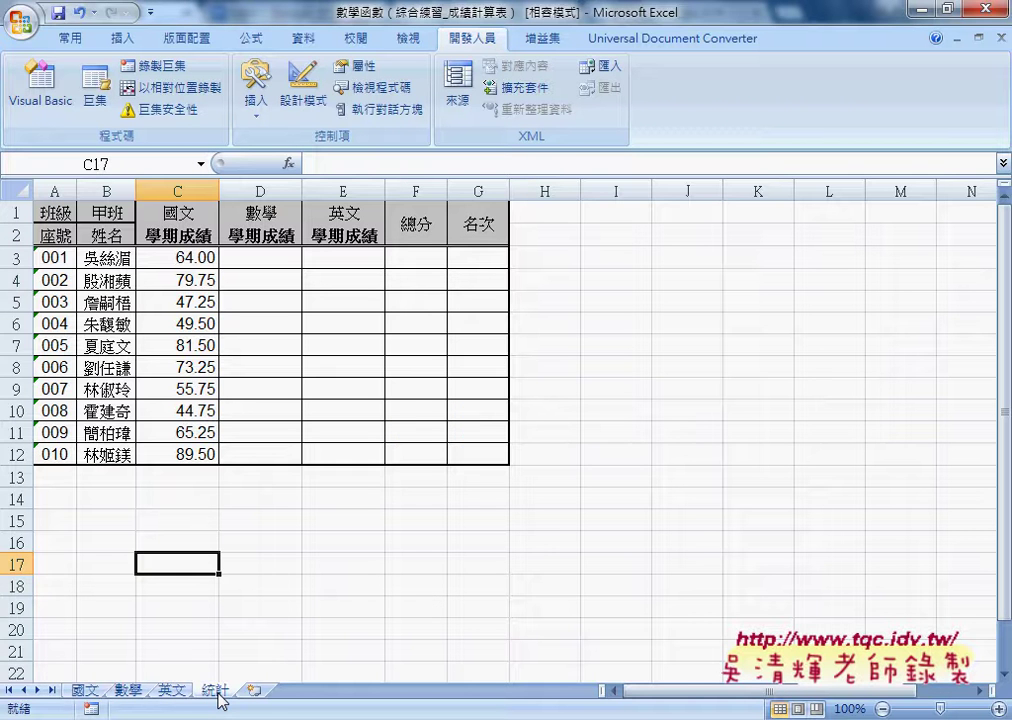
click(590, 236)
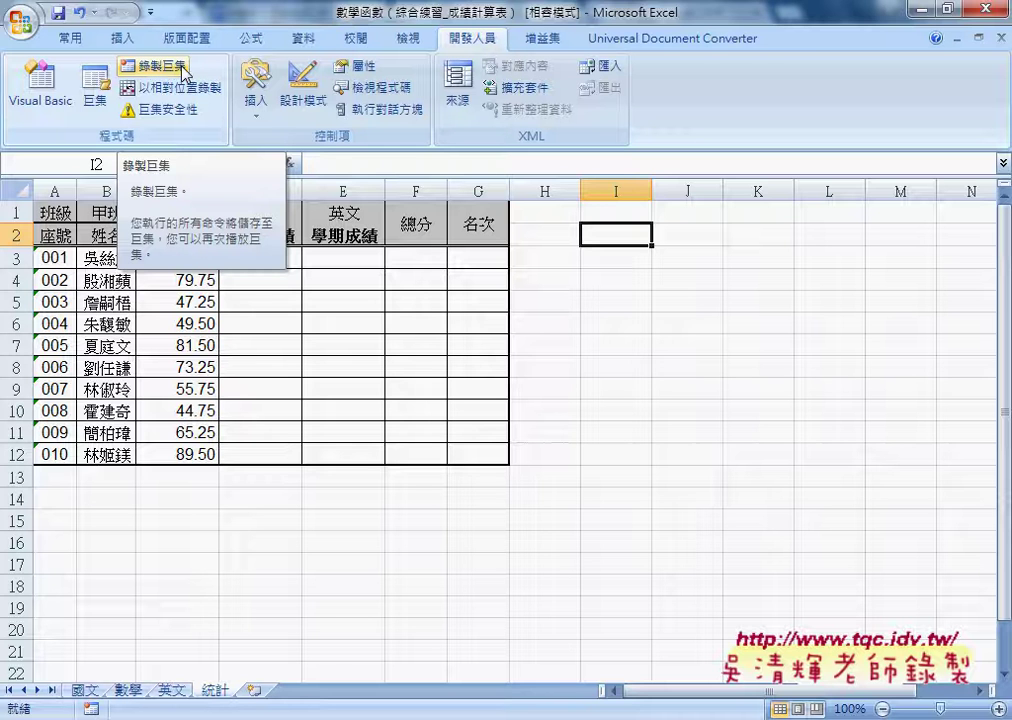
Start recording macro Macro1 and group the 國文 through 英文 sheets.
click(183, 72)
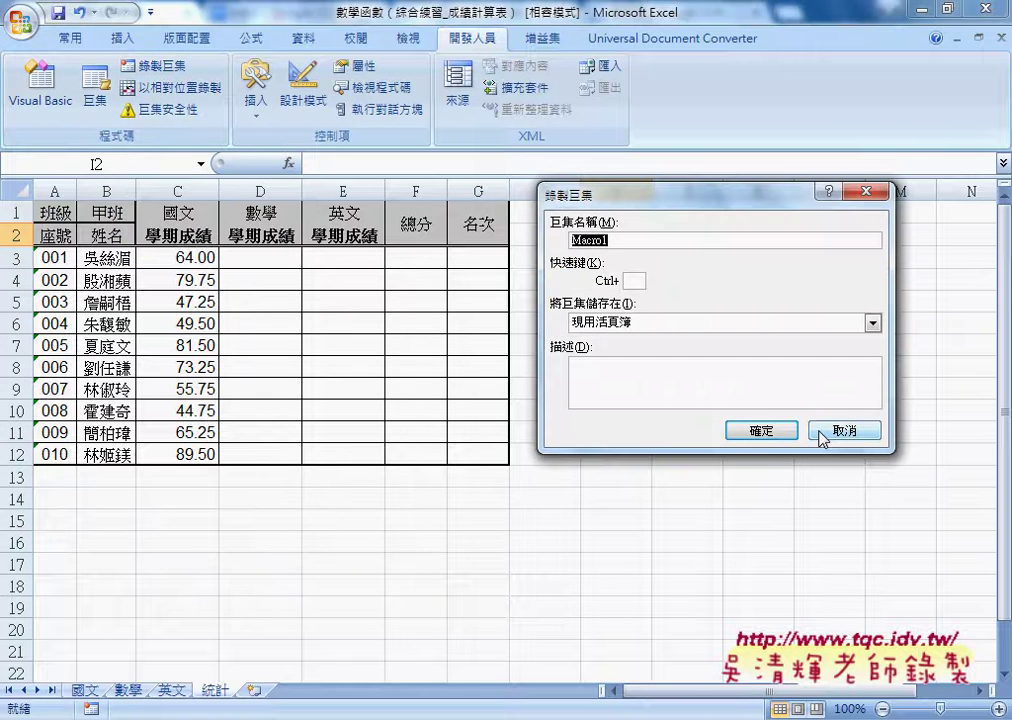
click(755, 433)
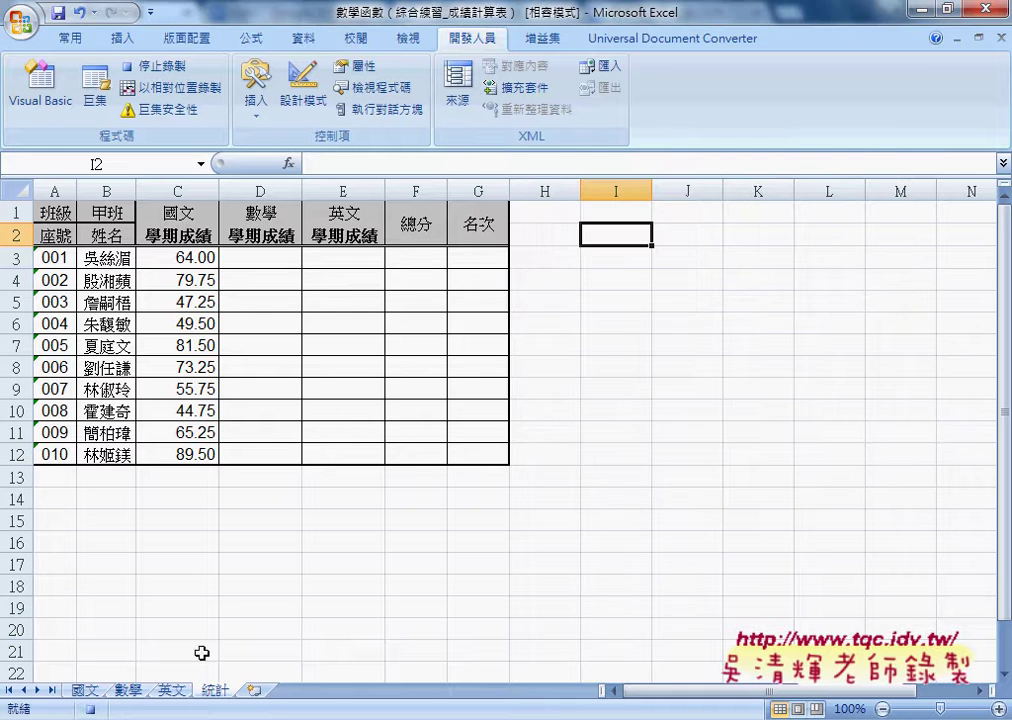
click(84, 690)
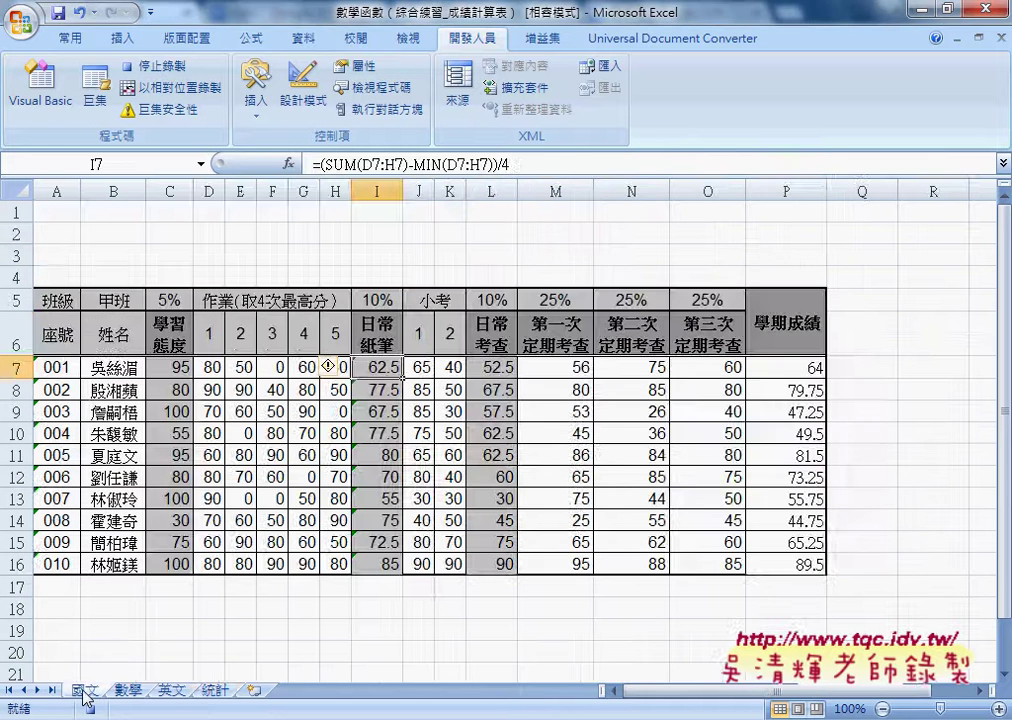
shift+click(169, 692)
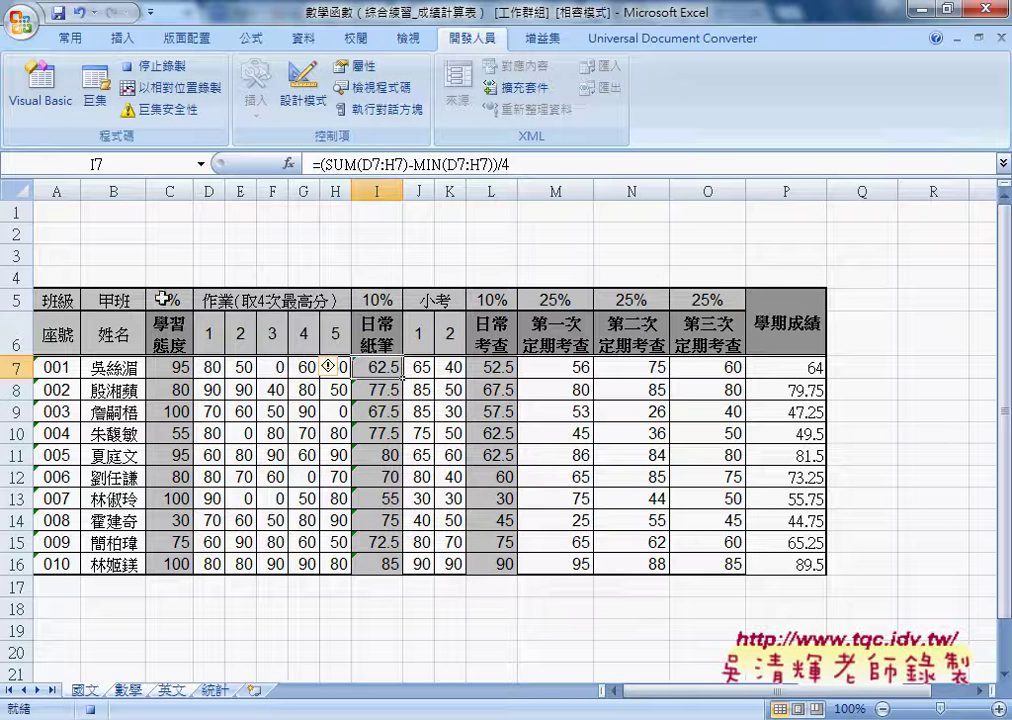
Re-enter the I7, L7 and P7 formulas and fill each down to row 16.
click(382, 370)
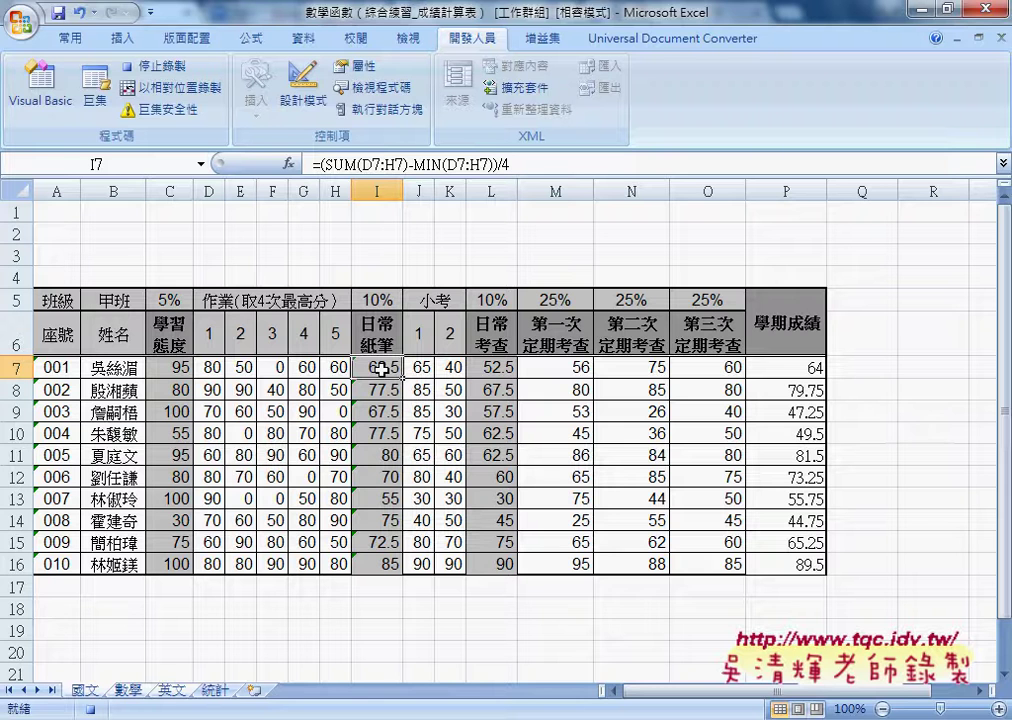
key(F2)
key(Escape)
drag(402, 379, 402, 575)
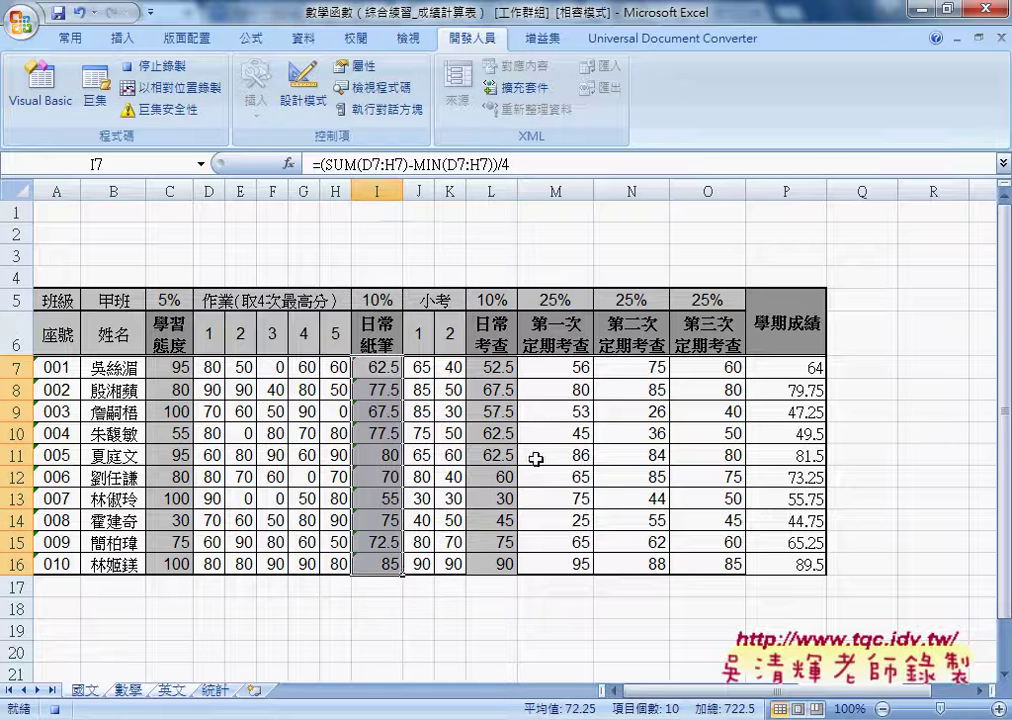
click(492, 368)
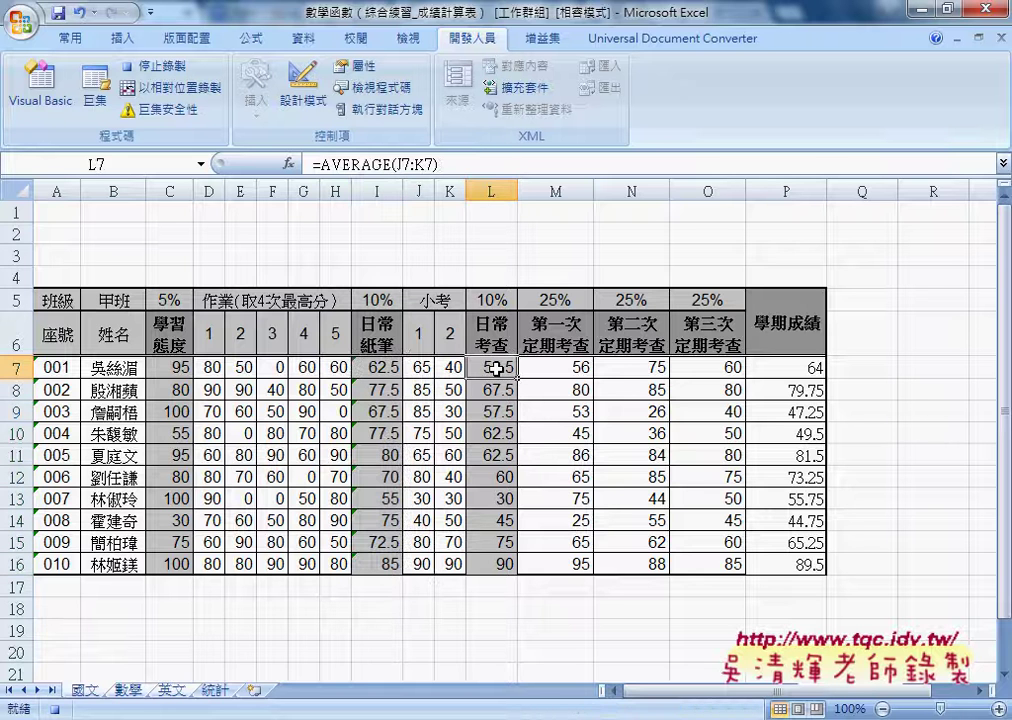
click(360, 164)
click(266, 164)
drag(517, 377, 520, 575)
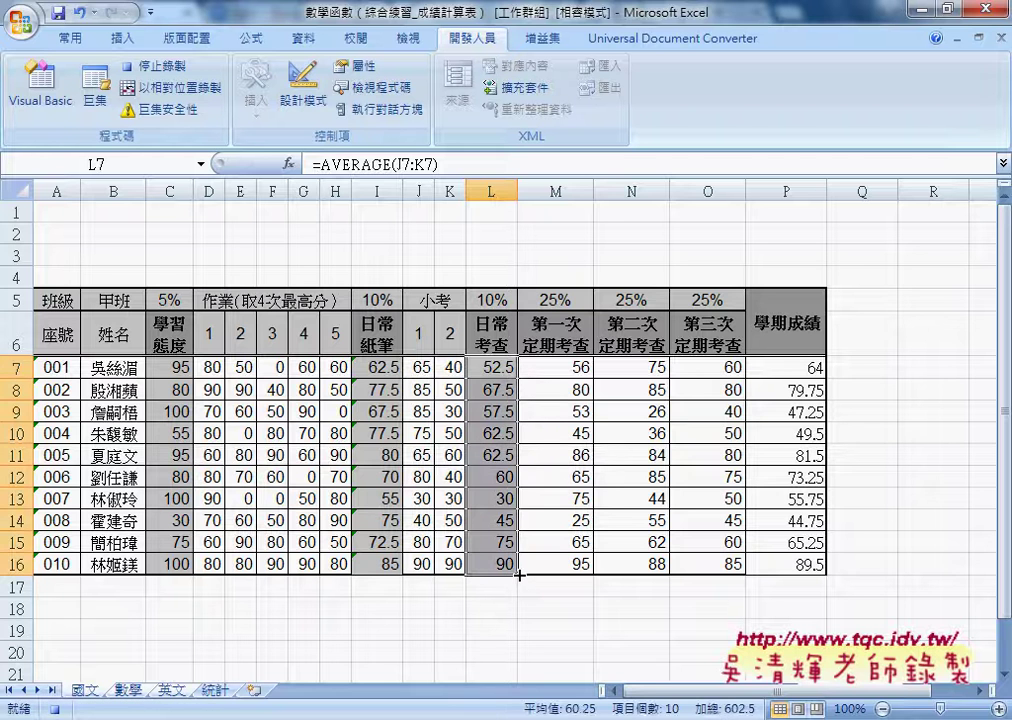
click(787, 372)
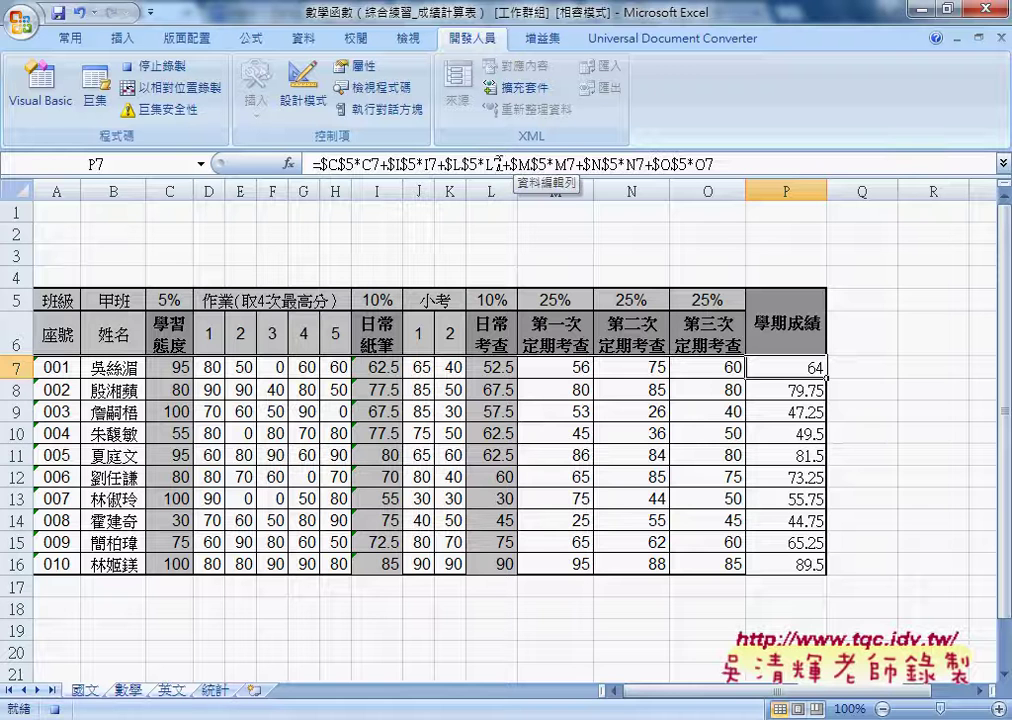
click(337, 162)
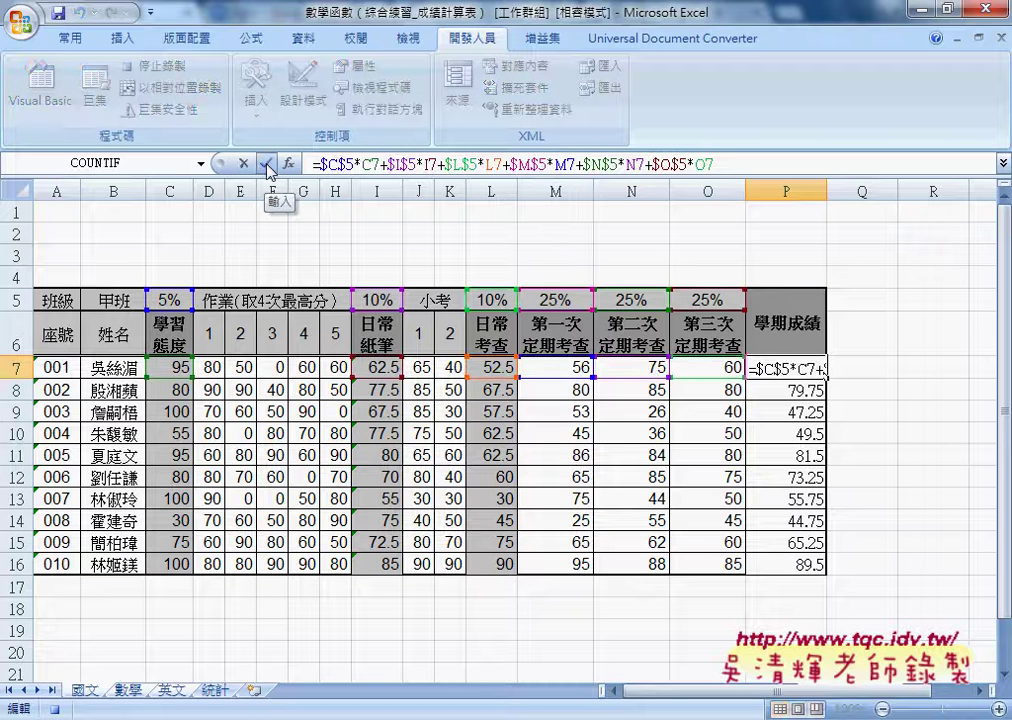
click(266, 163)
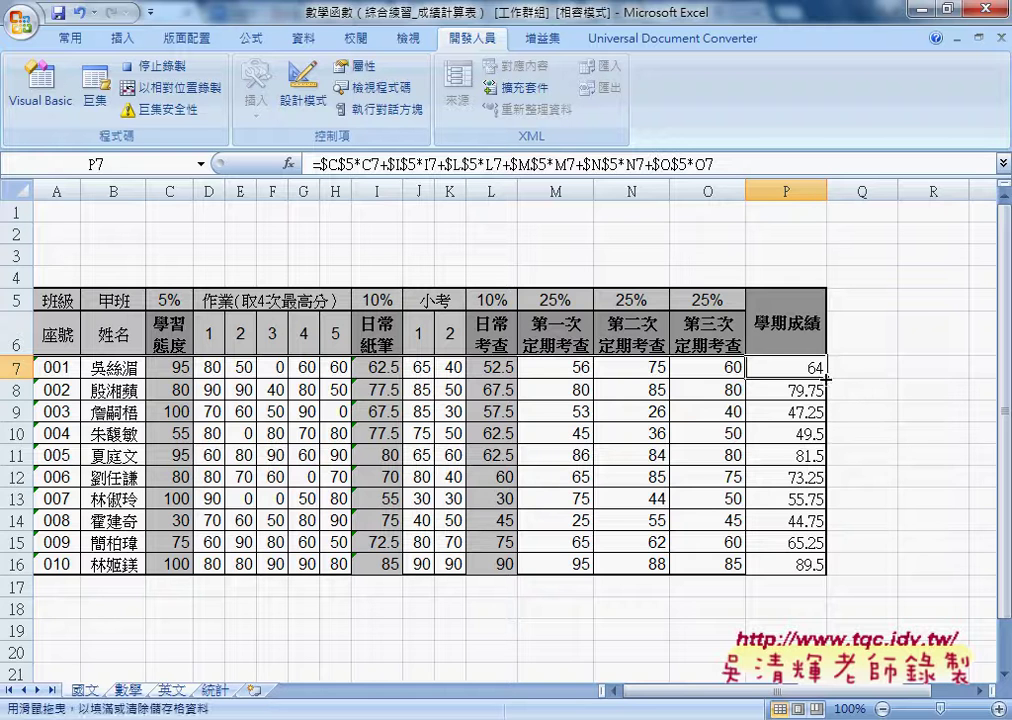
drag(826, 377, 826, 572)
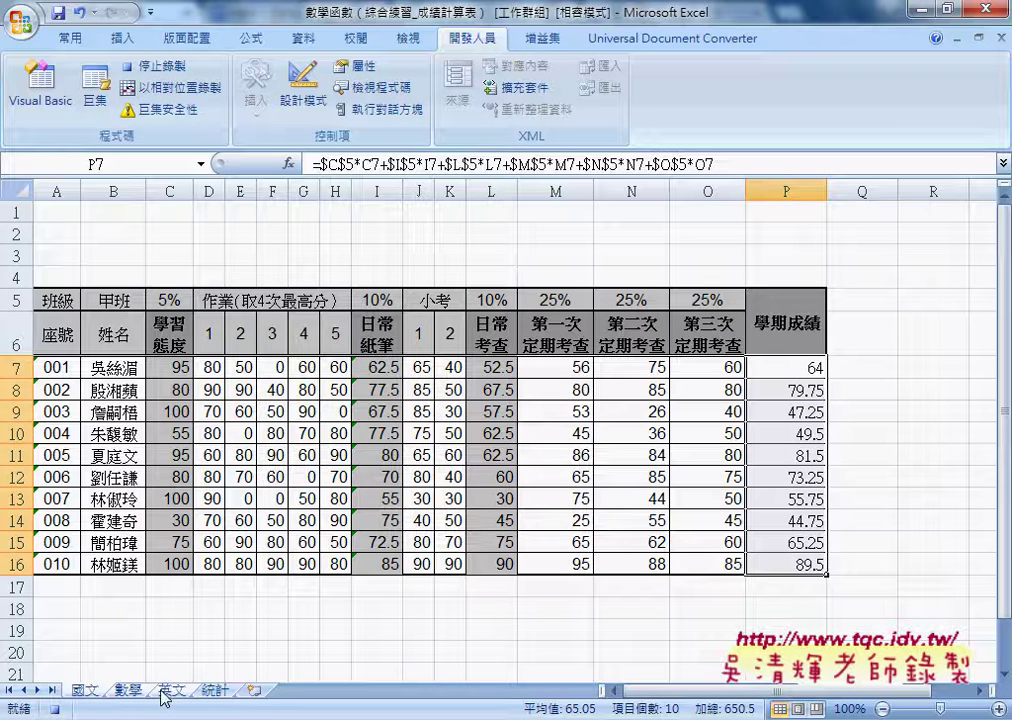
Paste-link the 國文 term scores into 統計 C3:C12 via 選擇性貼上 > 貼上連結.
click(215, 690)
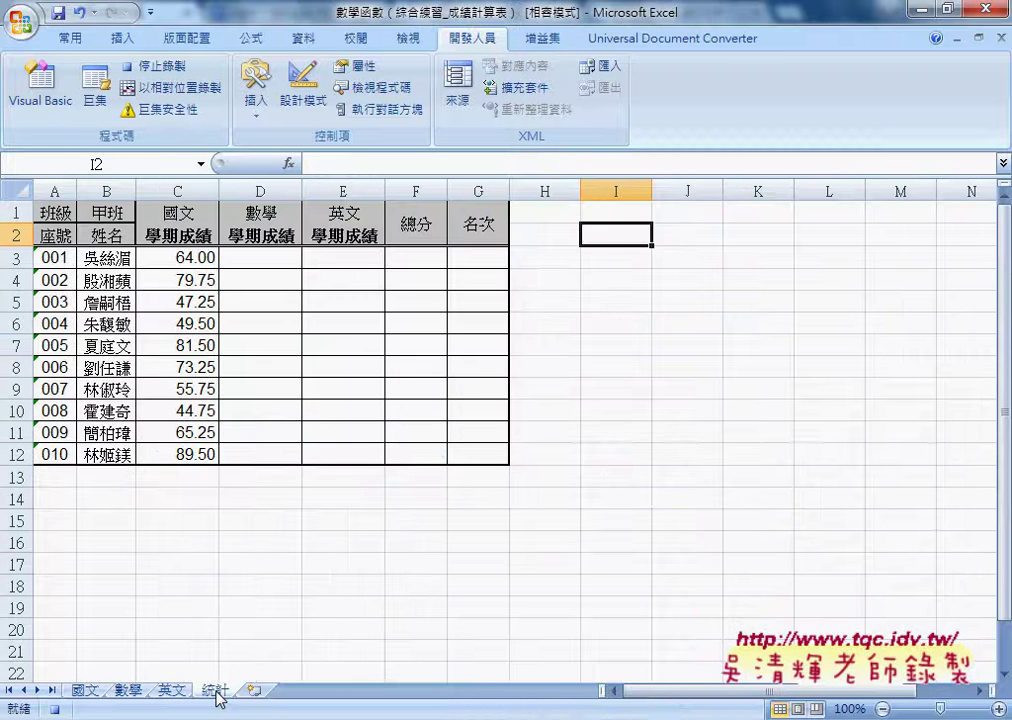
click(86, 692)
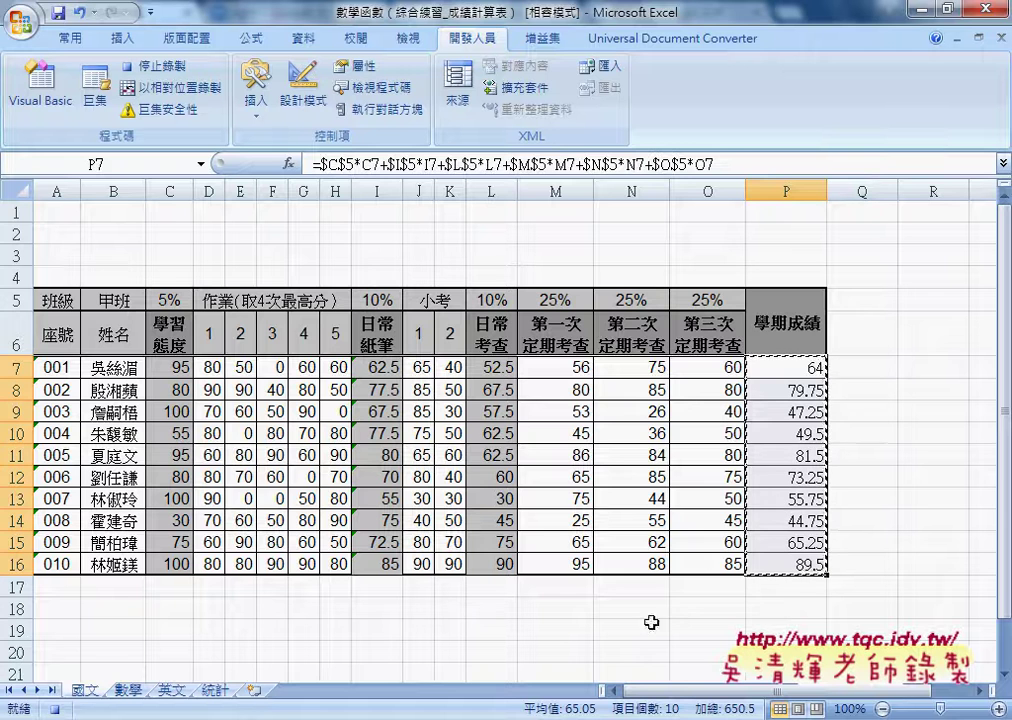
click(218, 691)
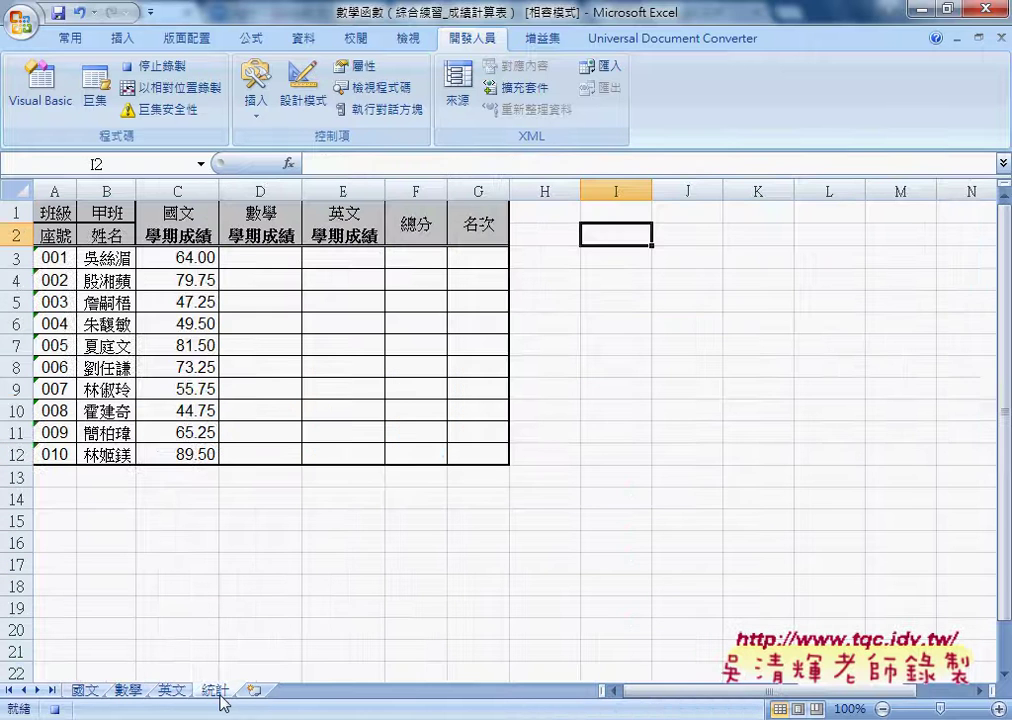
click(188, 262)
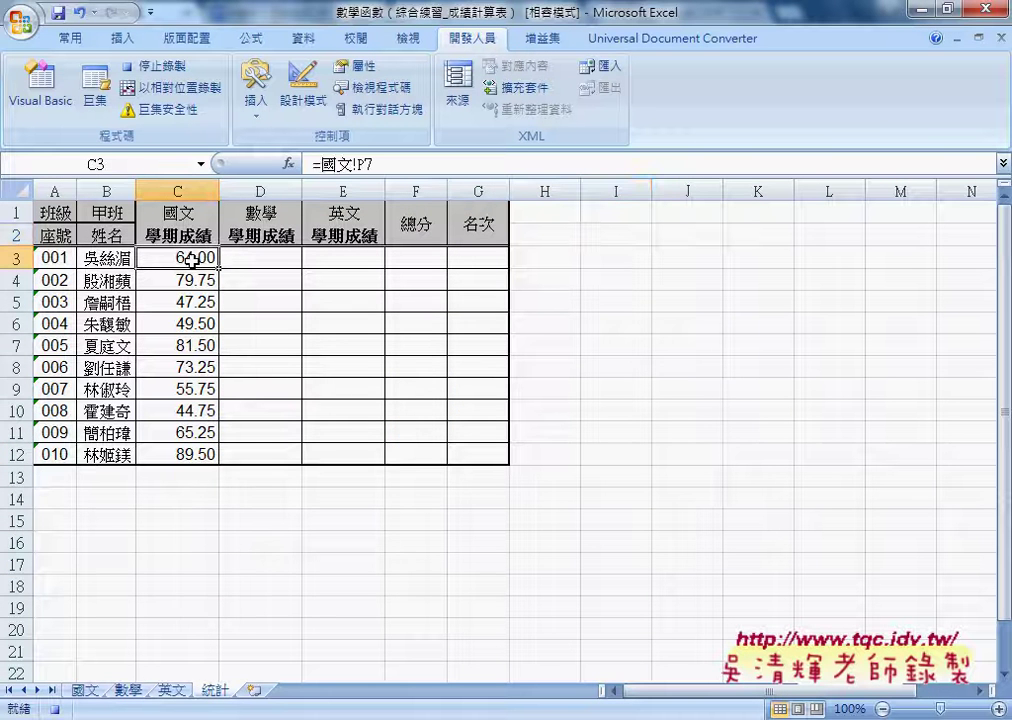
right_click(199, 258)
click(268, 343)
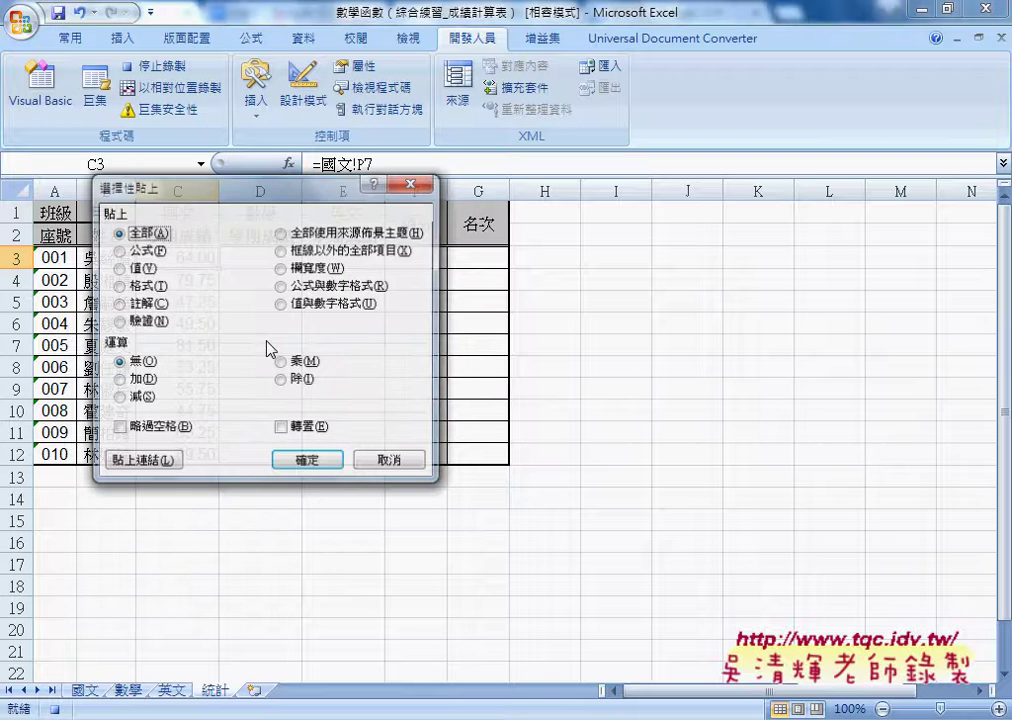
click(148, 462)
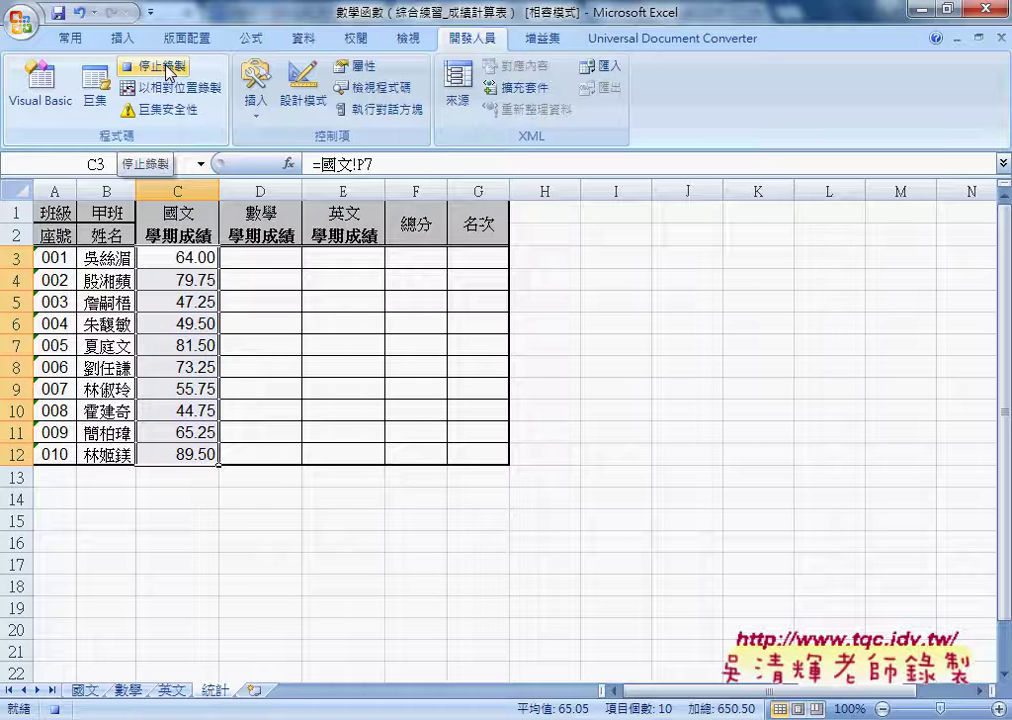
Stop recording and open Macro1 in the VBA editor, highlighting its name and recorded steps.
click(166, 66)
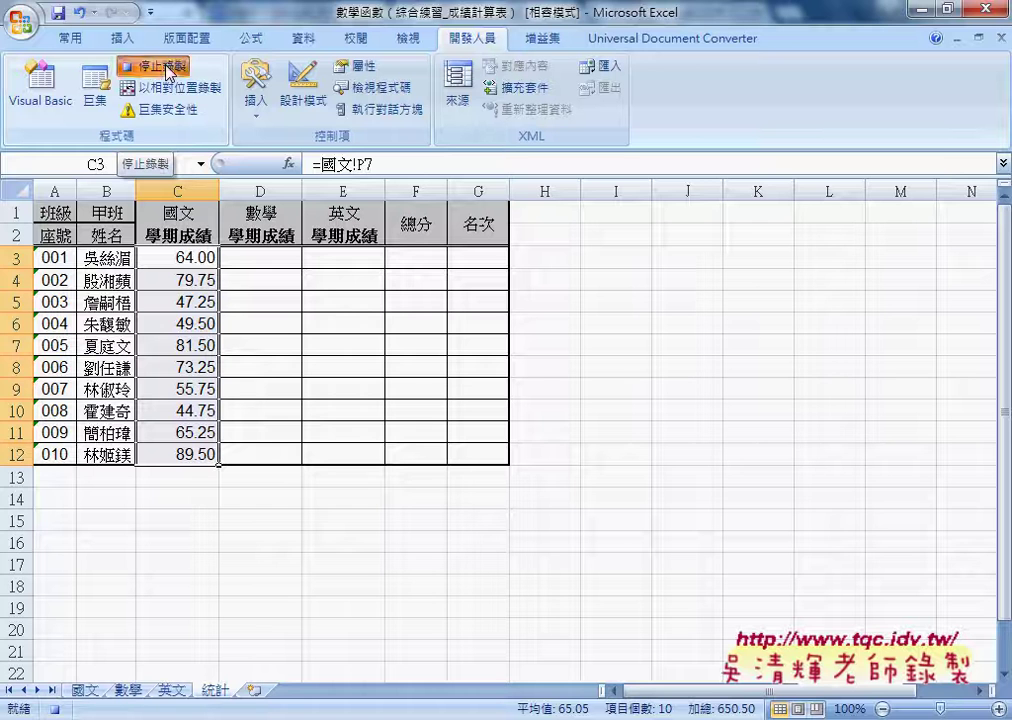
click(100, 102)
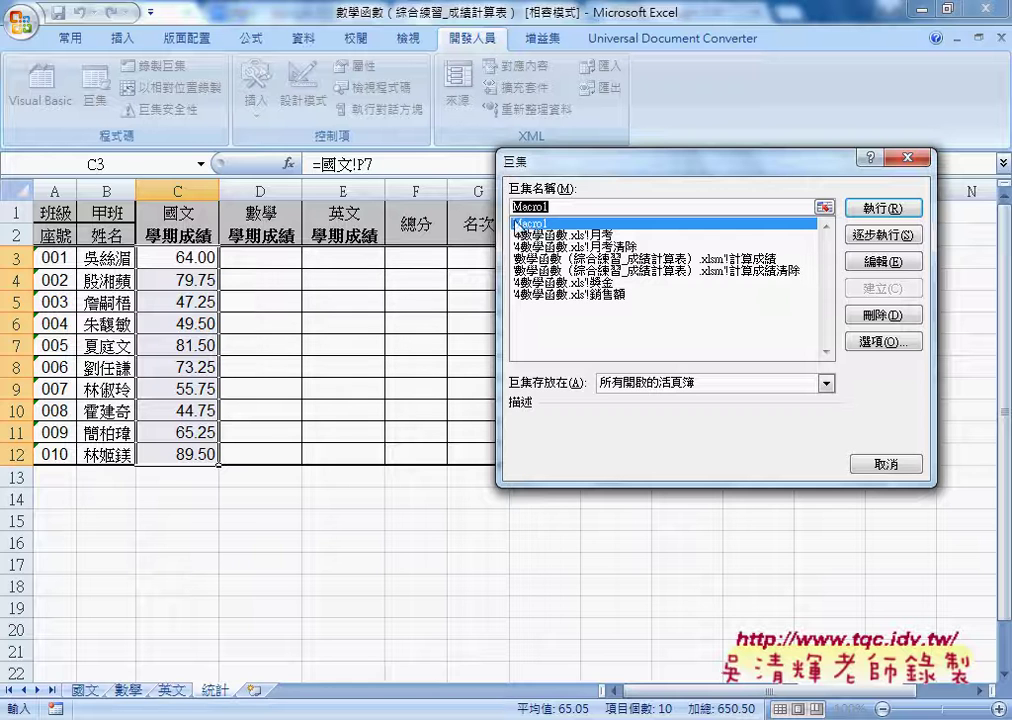
click(877, 263)
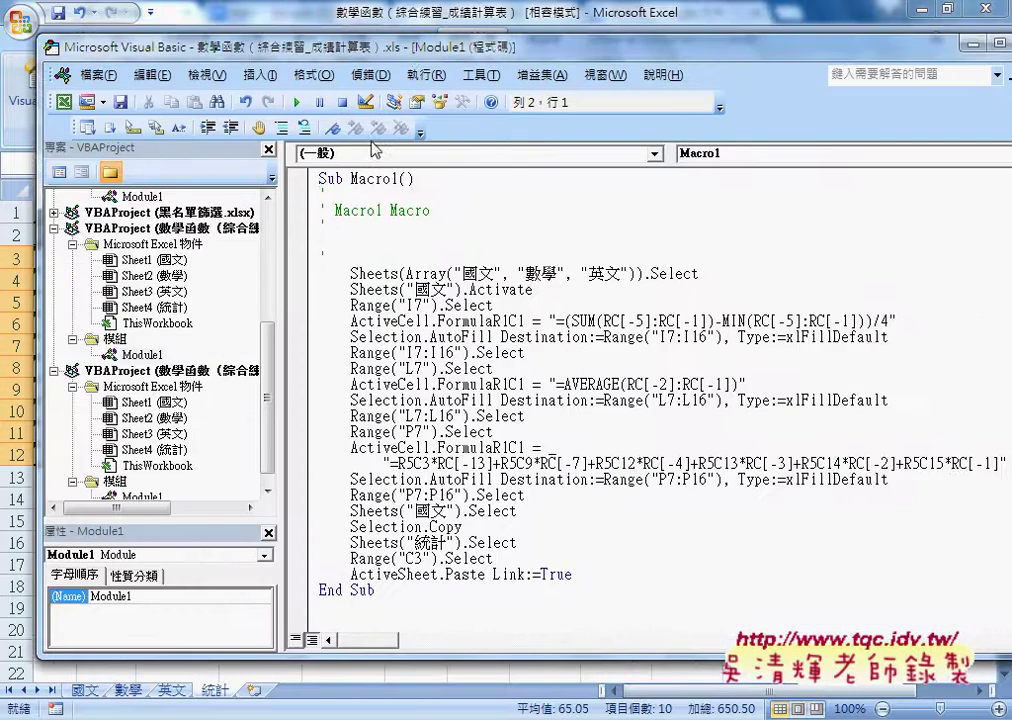
drag(350, 179, 399, 179)
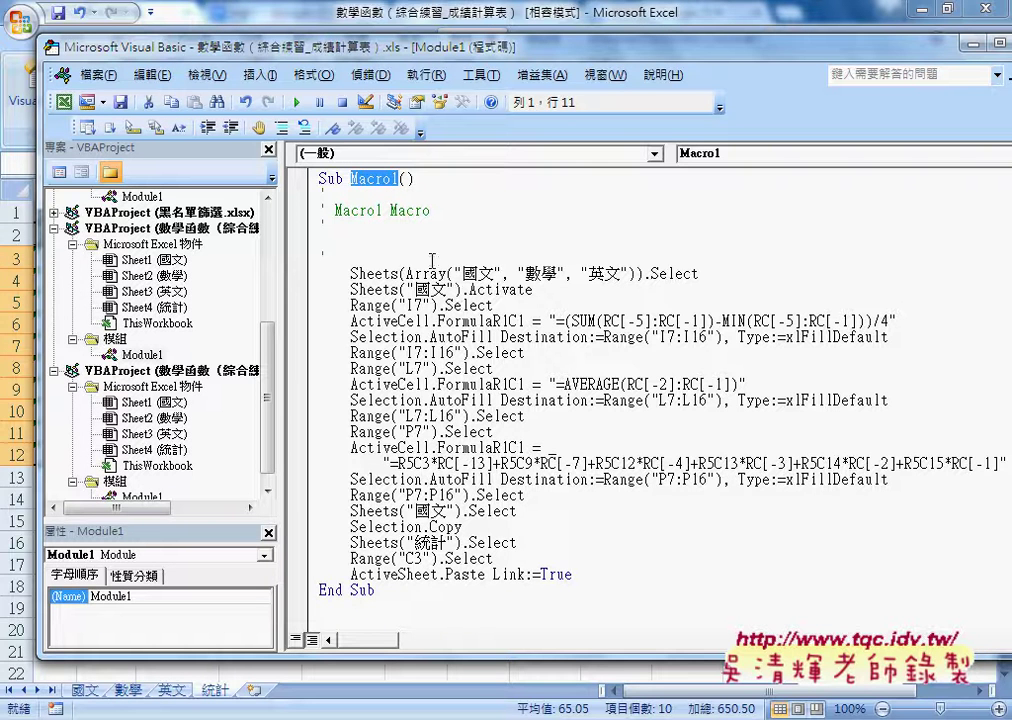
drag(576, 575, 317, 268)
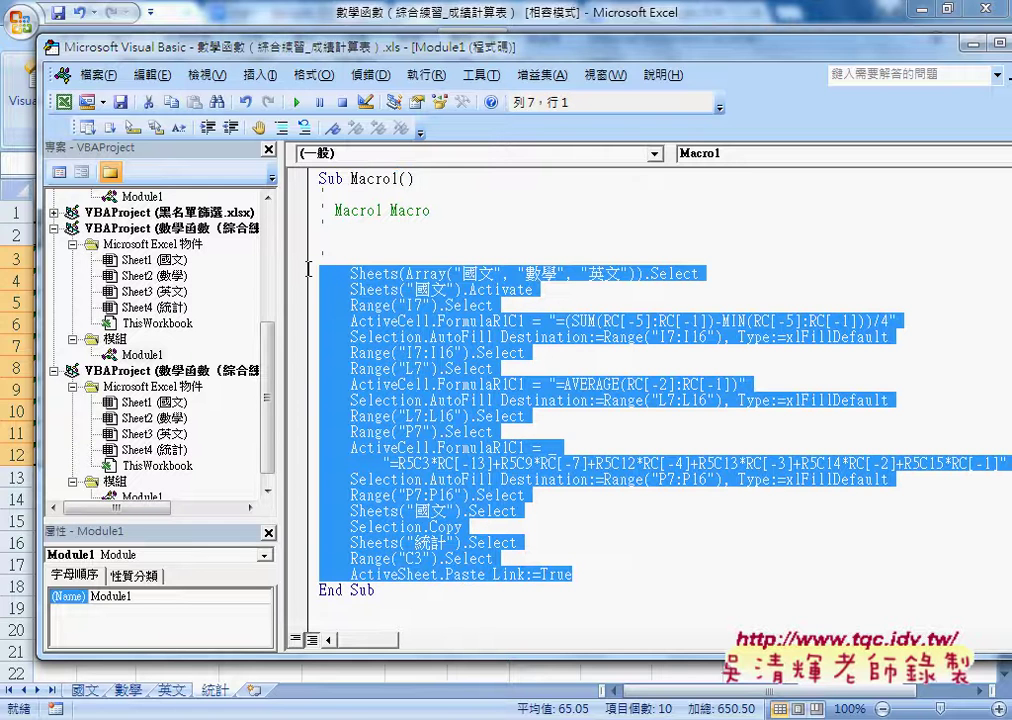
Move the code editor aside and switch to the Google Drive 範例02_黑名單篩選 folder in Chrome.
drag(358, 56, 317, 48)
drag(228, 388, 228, 404)
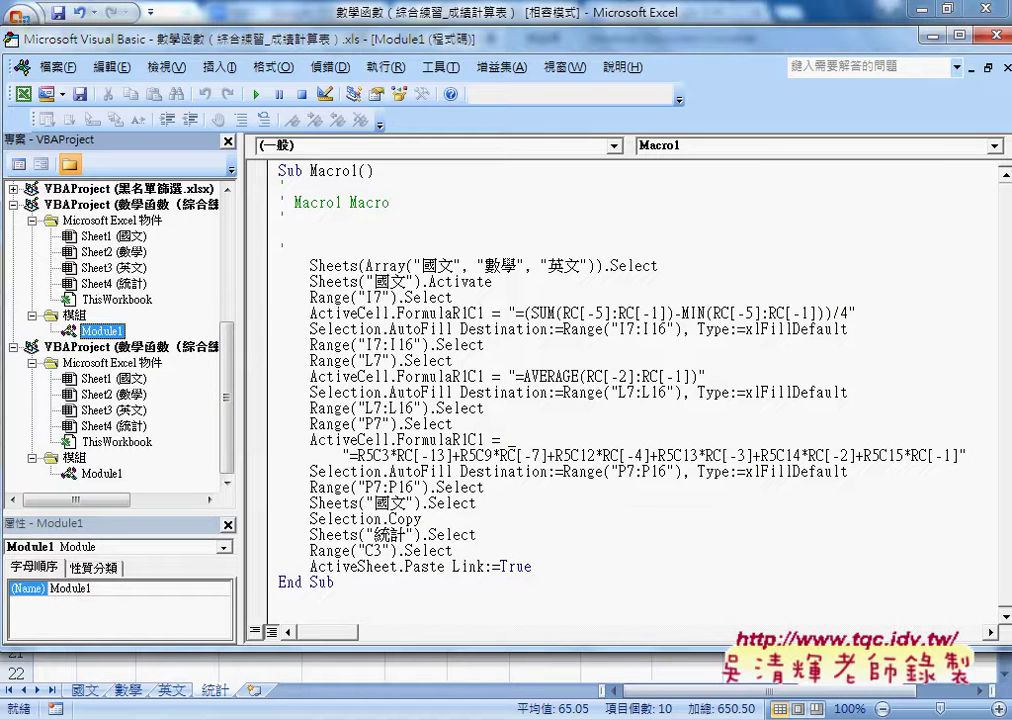
click(648, 671)
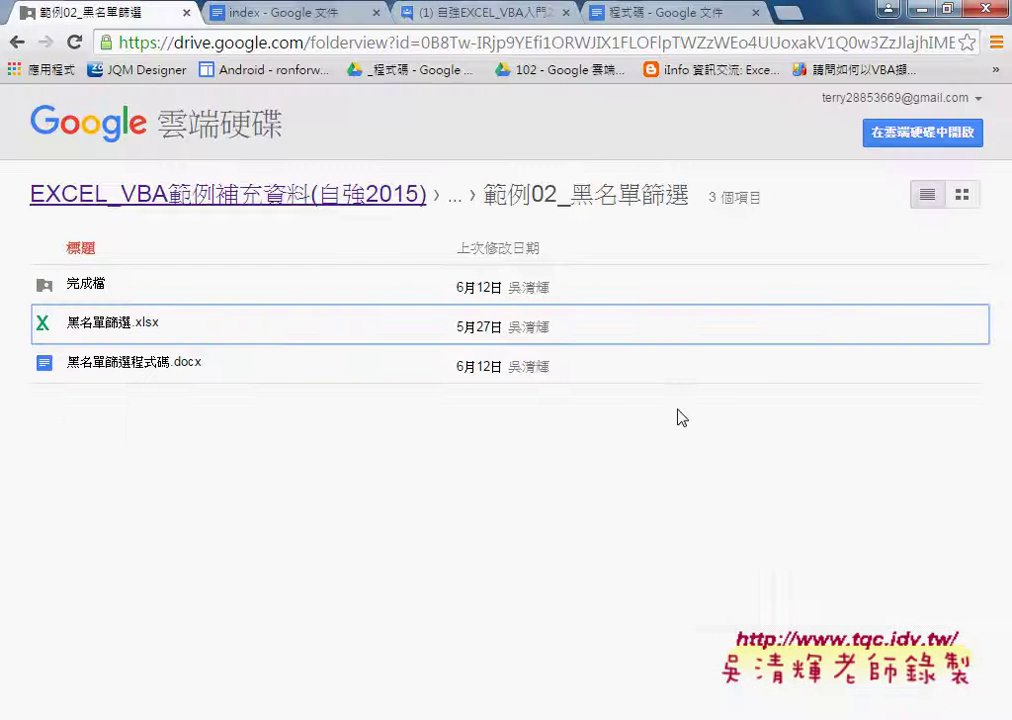
In the index document, highlight the sheet-grouping lines of step 1 and the 最高四次 step.
click(323, 12)
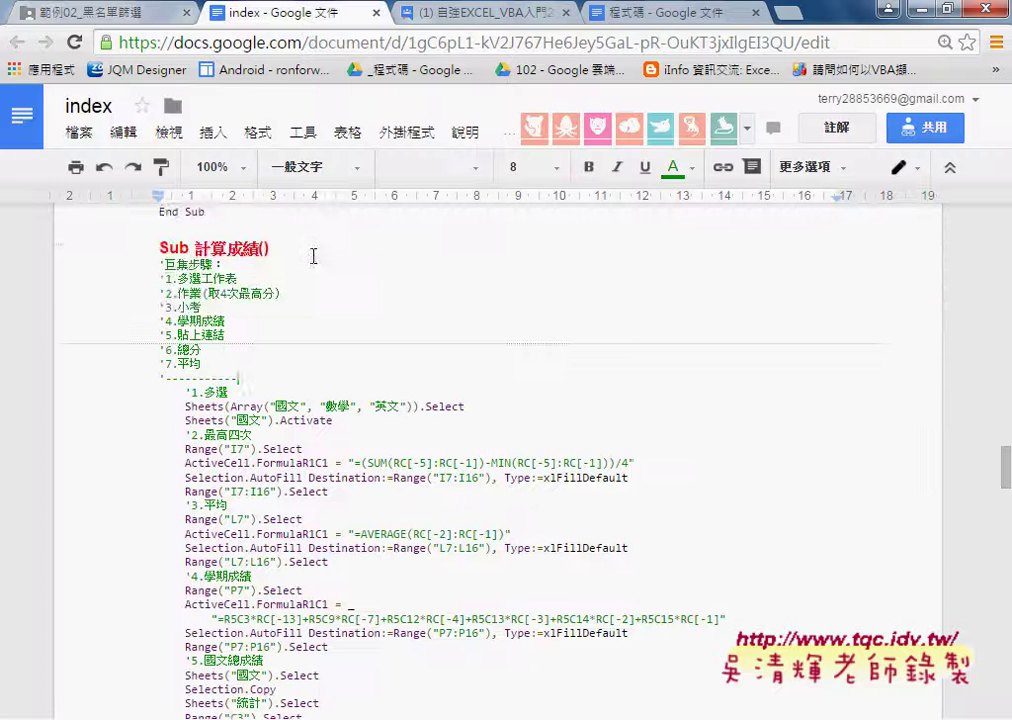
scroll(313, 256, down, 1)
drag(229, 293, 185, 295)
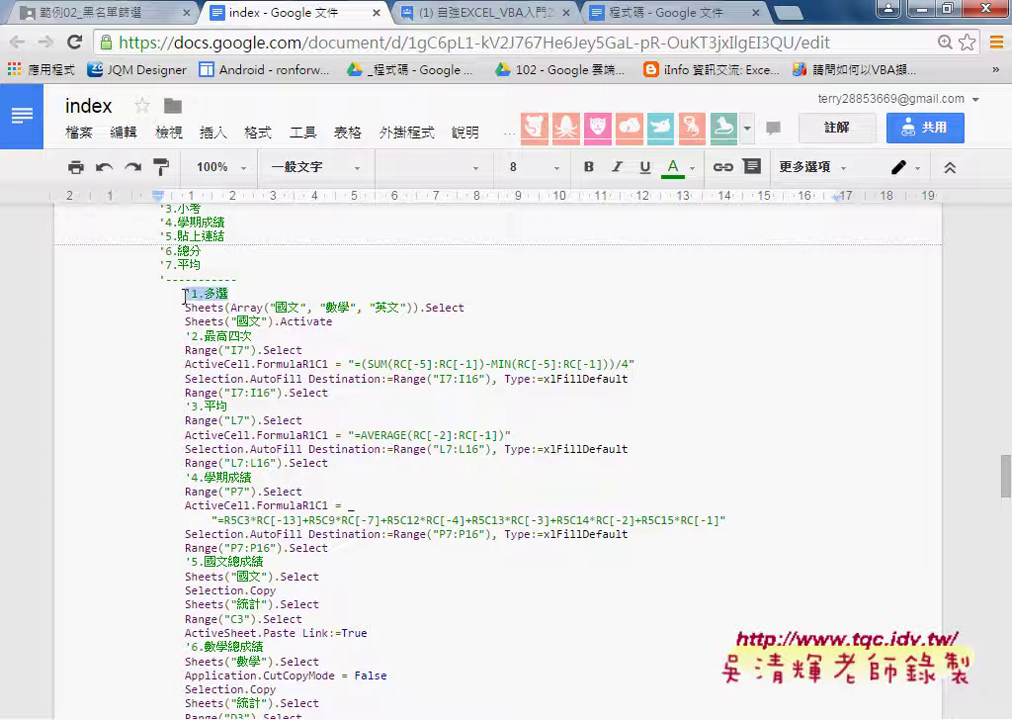
drag(465, 307, 183, 308)
mouse_move(332, 321)
mouse_down()
mouse_move(144, 316)
mouse_move(147, 296)
mouse_up()
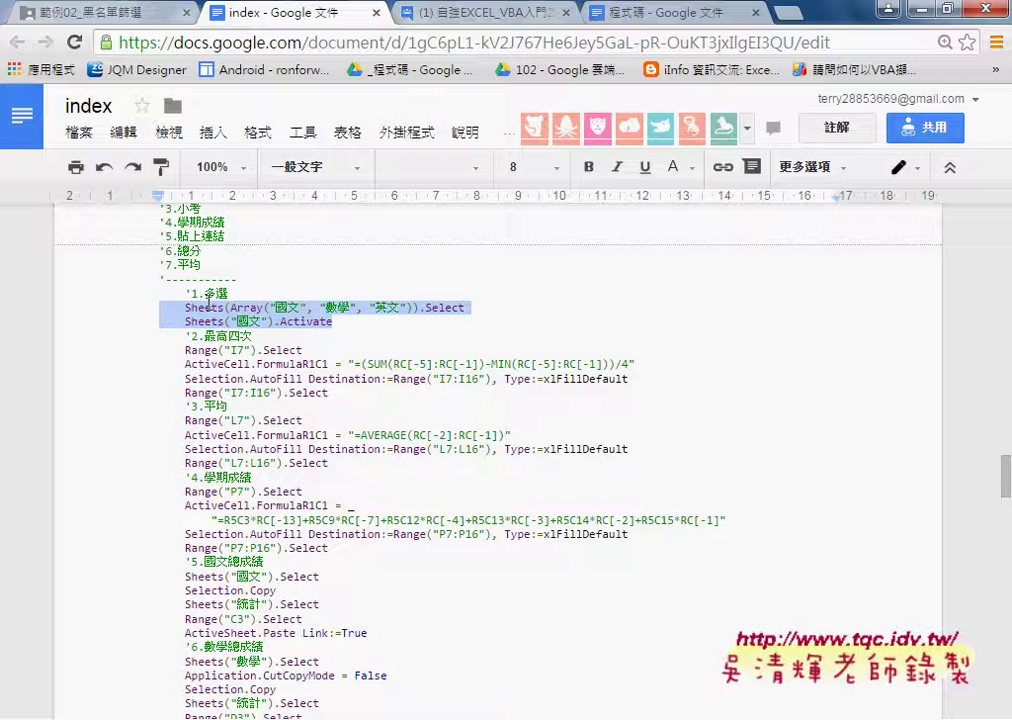
drag(204, 336, 253, 336)
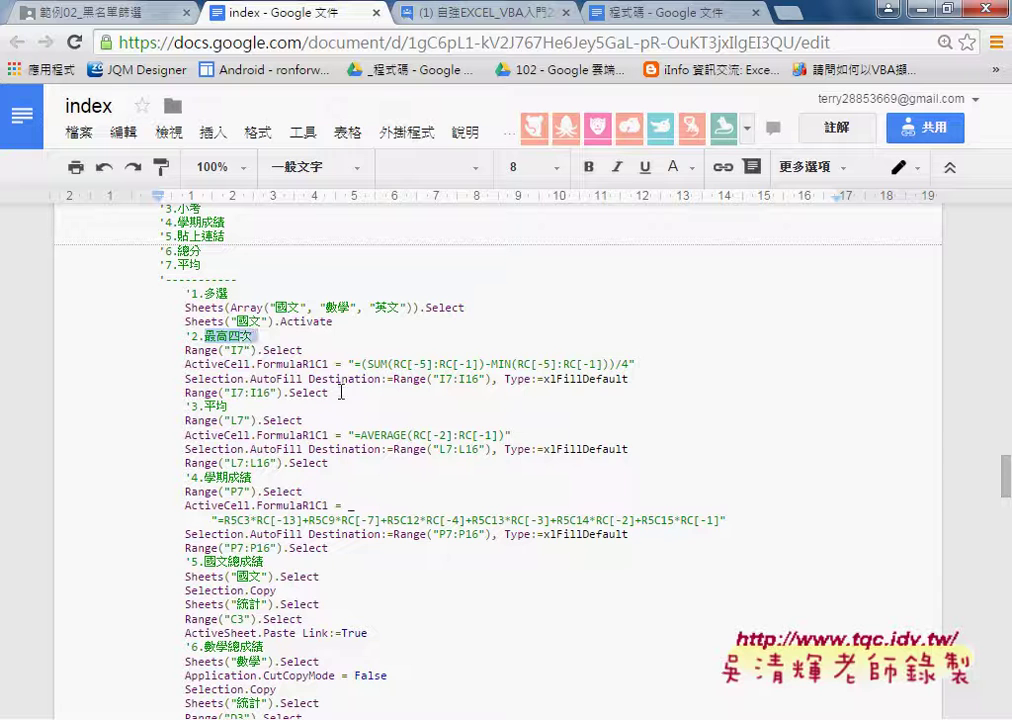
drag(341, 392, 142, 349)
Highlight the 3.平均 step's four average-filling lines, then return to the Macro1 code.
scroll(232, 358, down, 1)
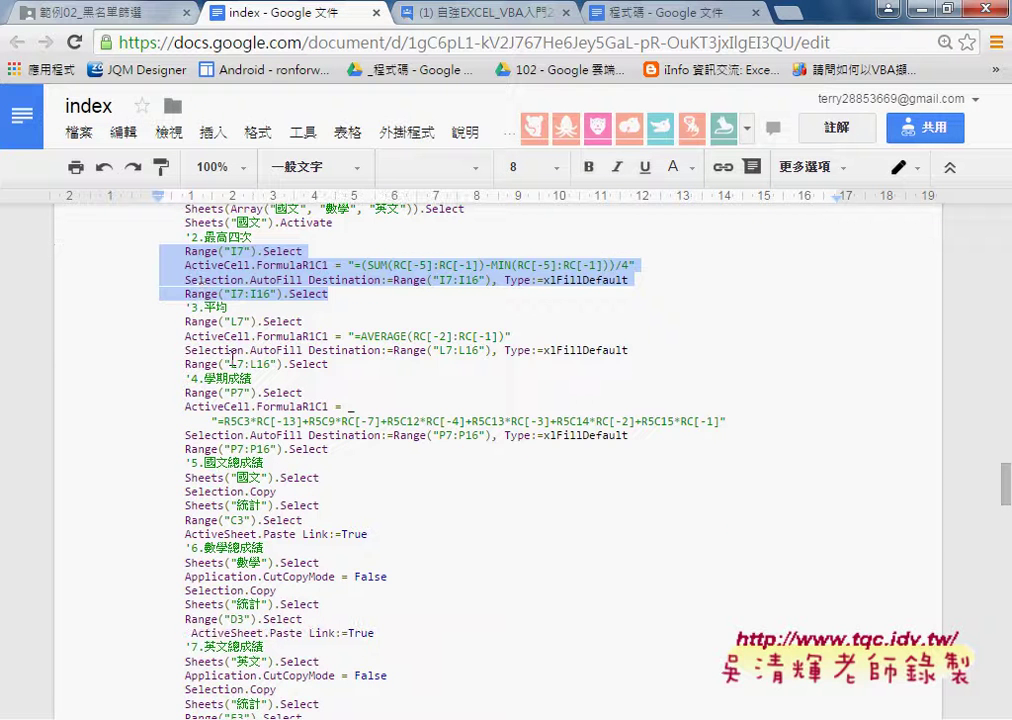
drag(178, 307, 228, 307)
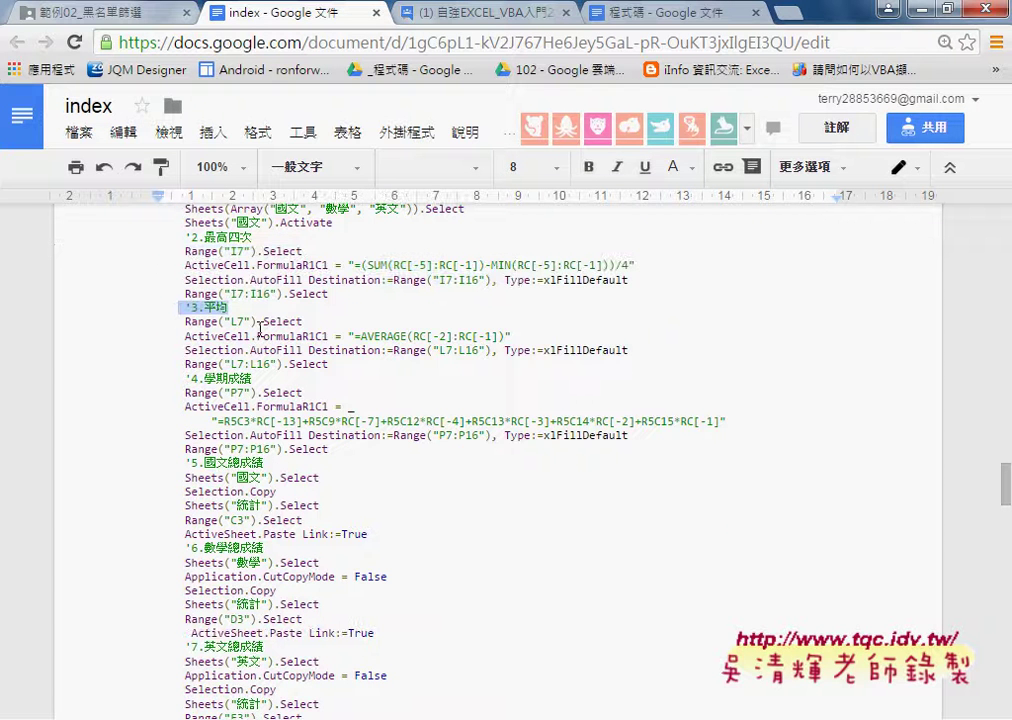
drag(330, 364, 155, 321)
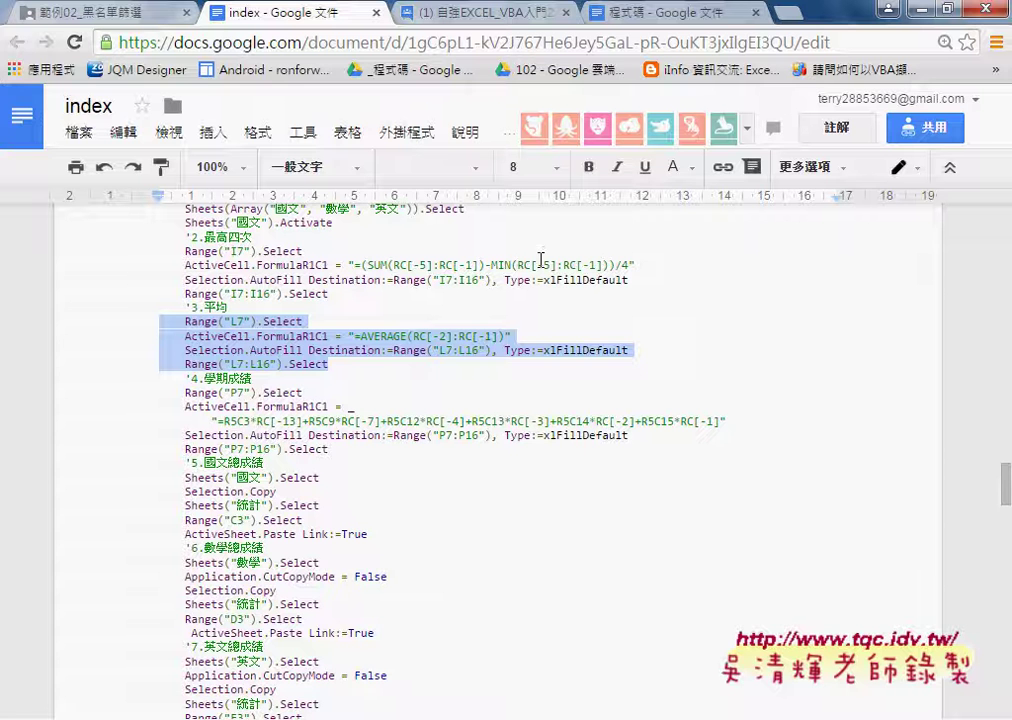
click(884, 8)
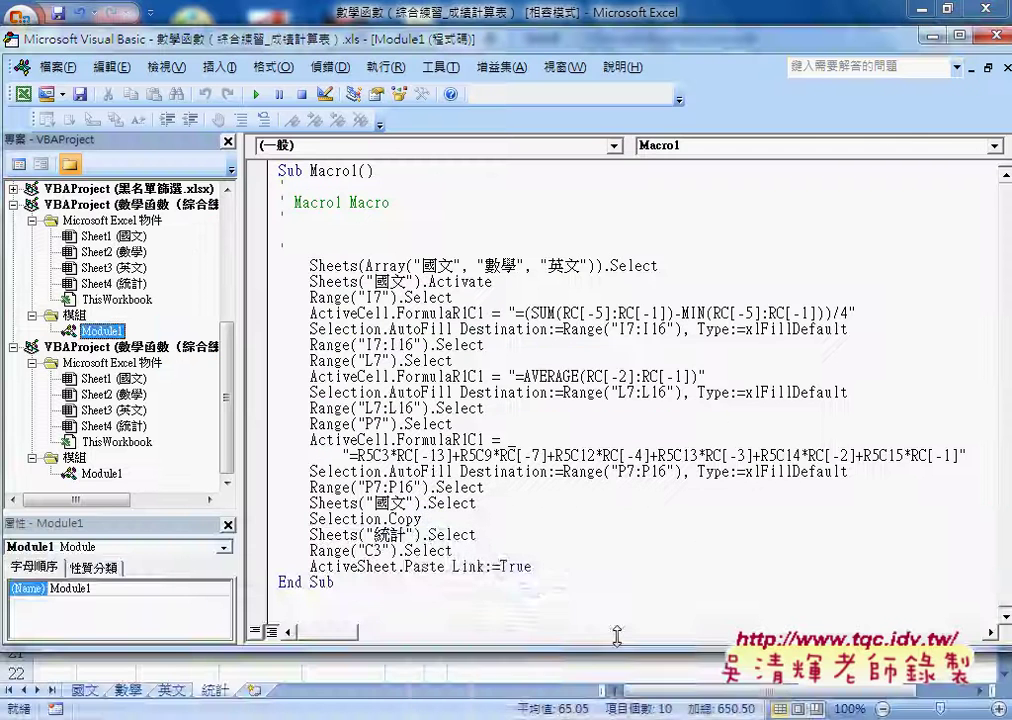
Run 成績清除 and view its 計算成績清除 code, highlighting the C3:G12 ClearContents line.
mouse_move(696, 691)
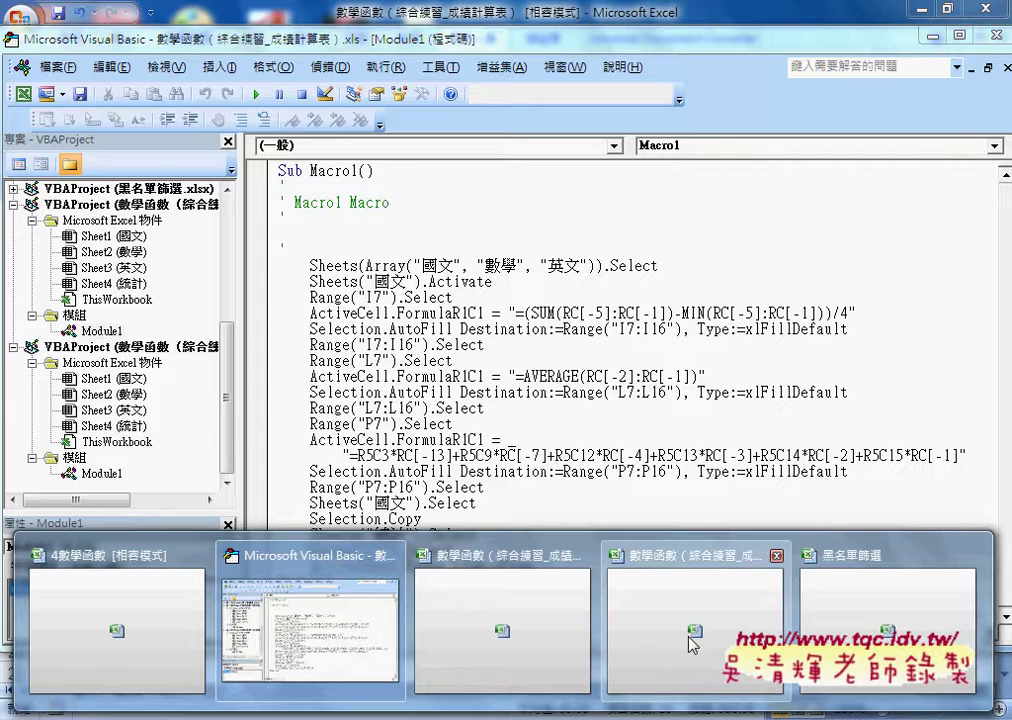
click(690, 630)
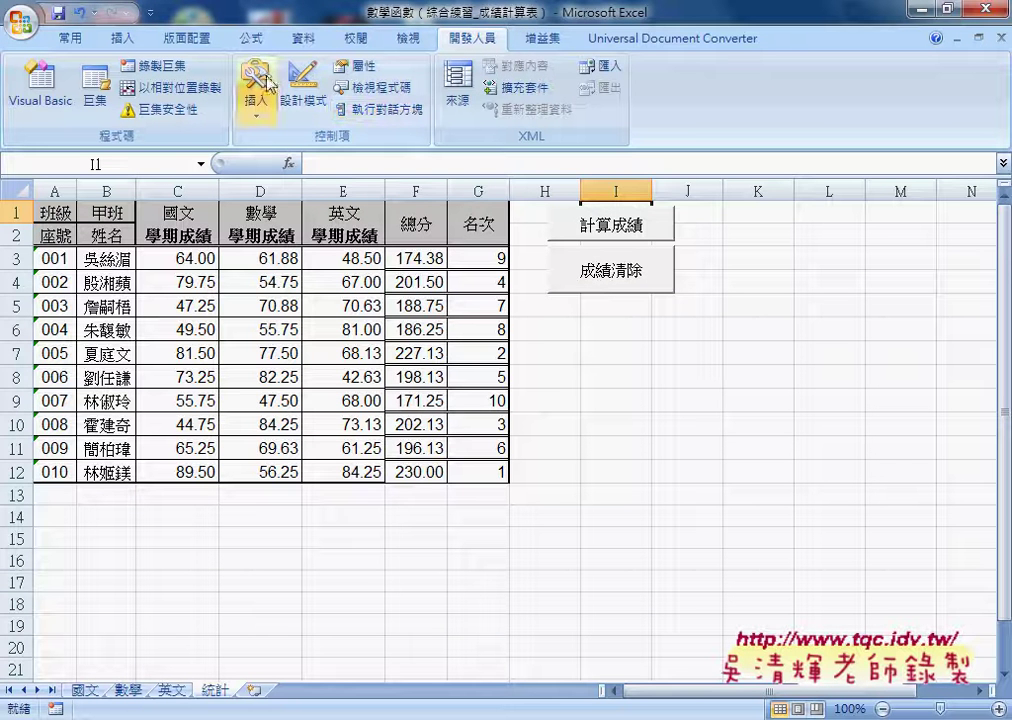
click(610, 283)
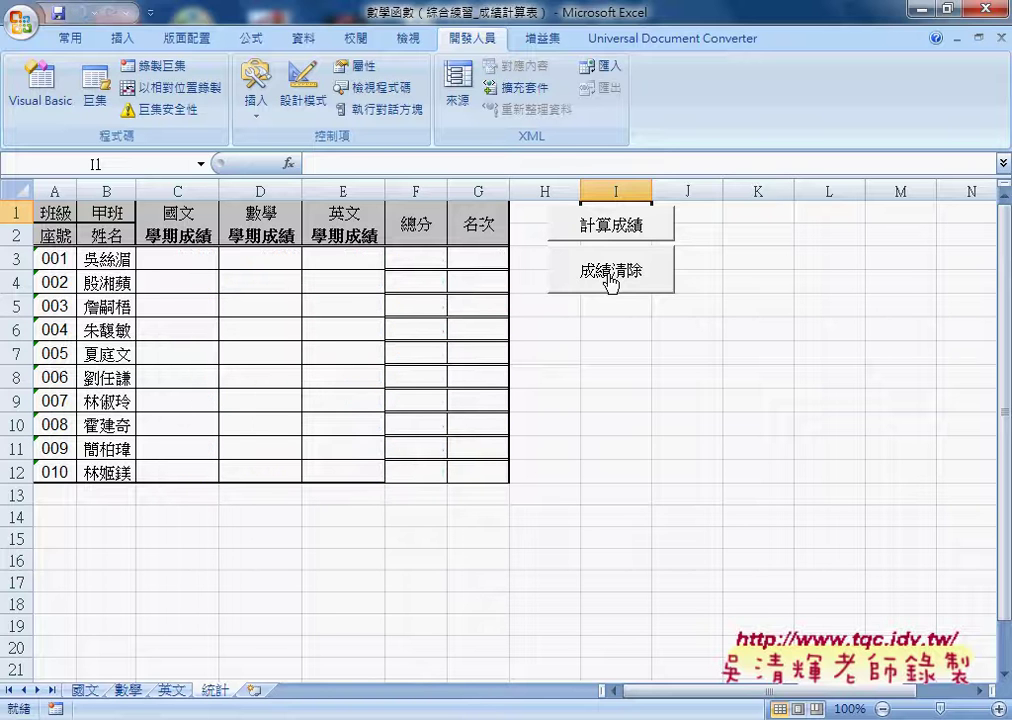
right_click(610, 283)
click(700, 436)
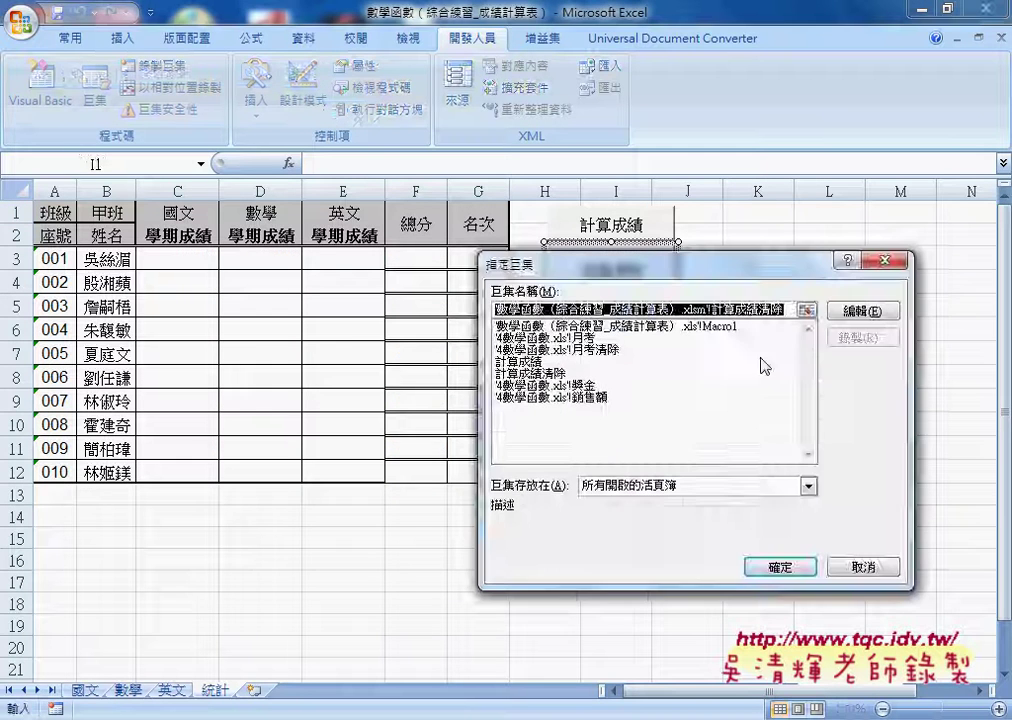
click(849, 313)
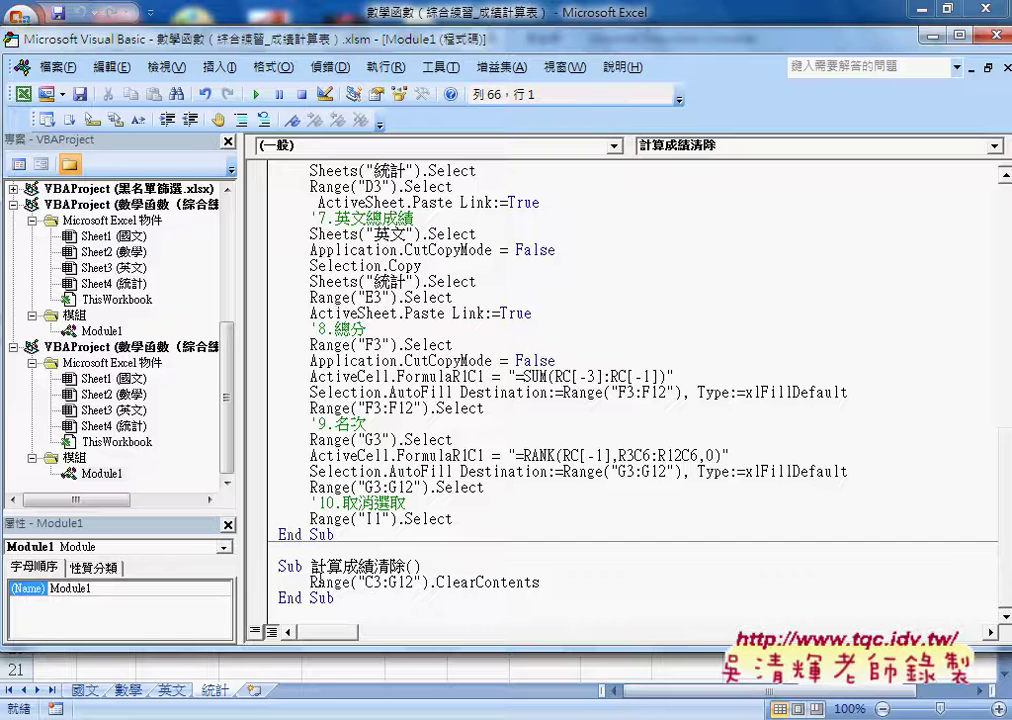
drag(311, 581, 430, 582)
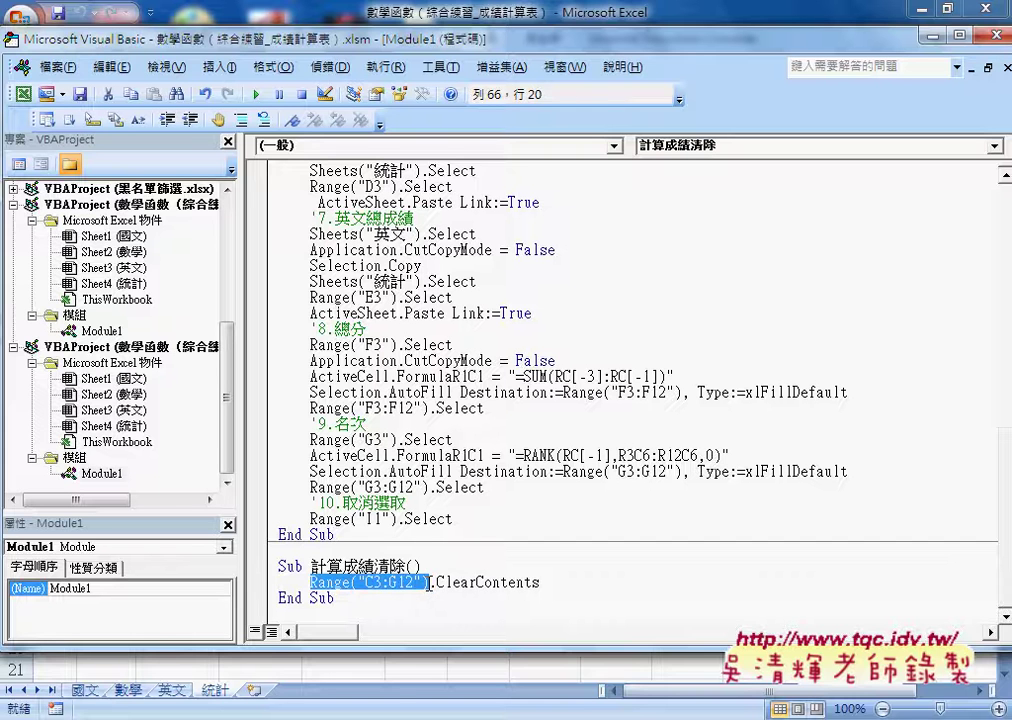
drag(540, 582, 431, 582)
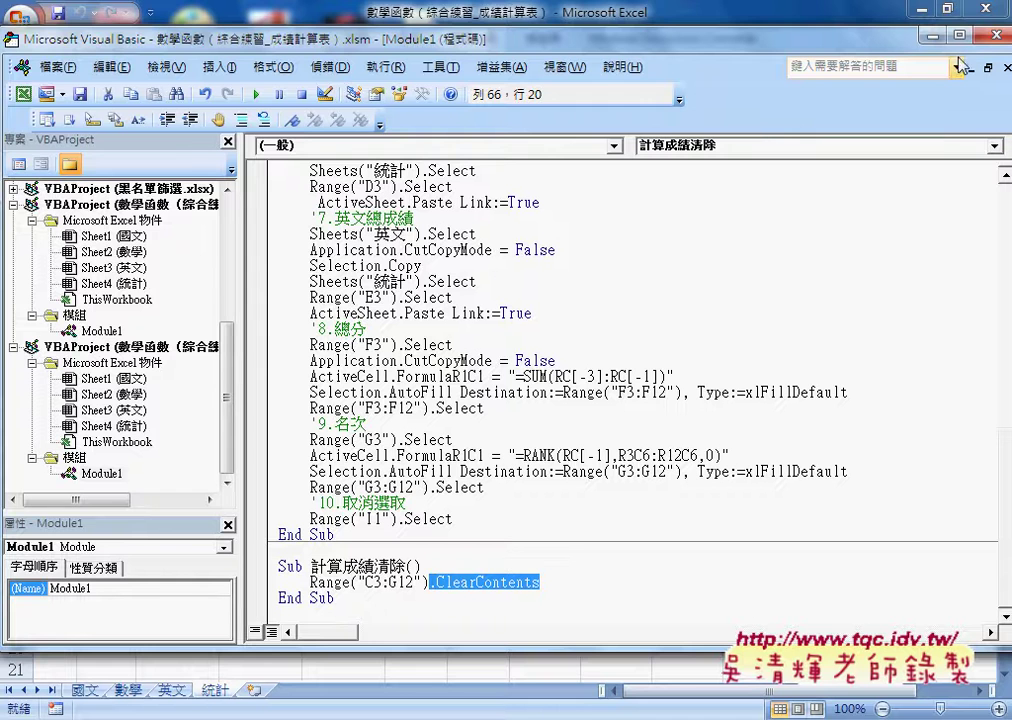
On the 統計 sheet, run 計算成績 to fill scores, then 成績清除 to empty them again.
click(731, 17)
click(757, 328)
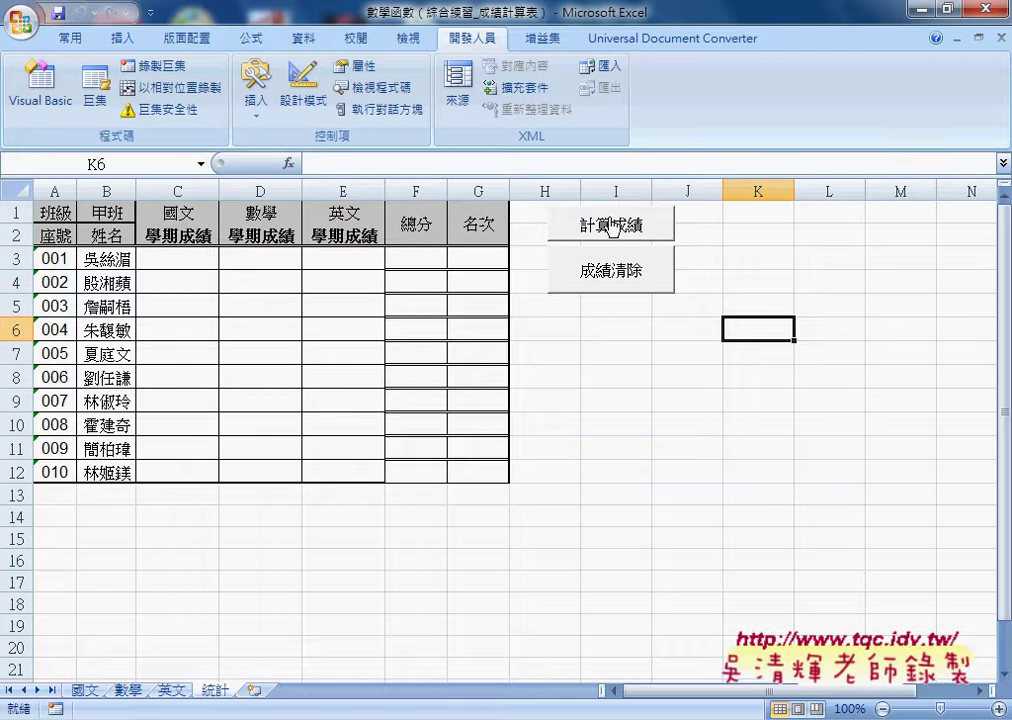
click(612, 226)
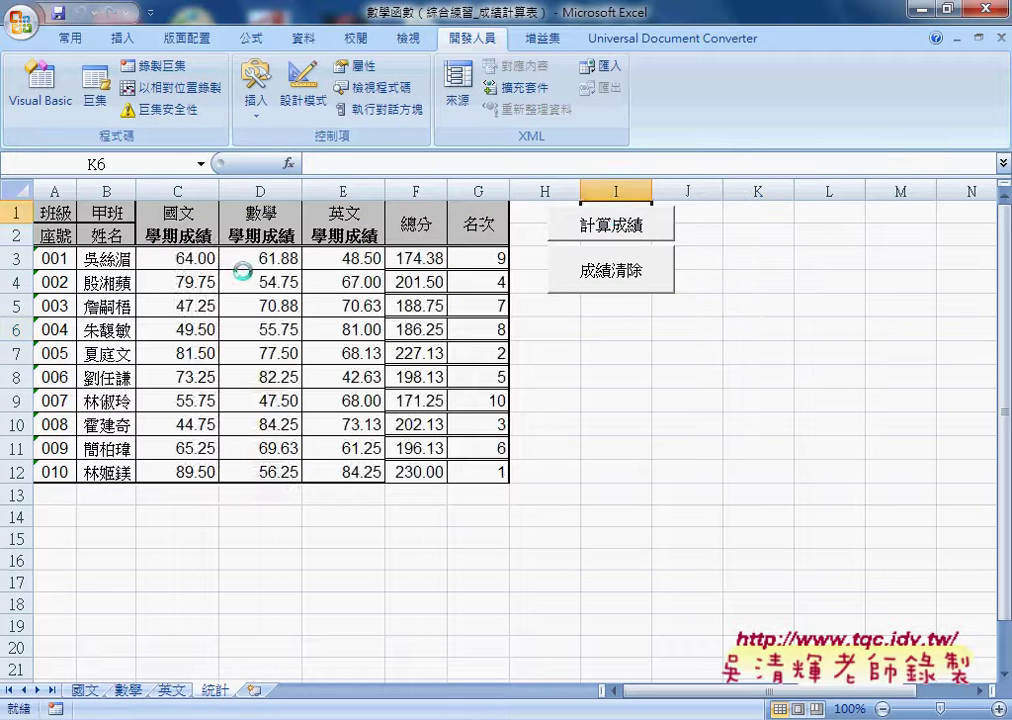
click(610, 290)
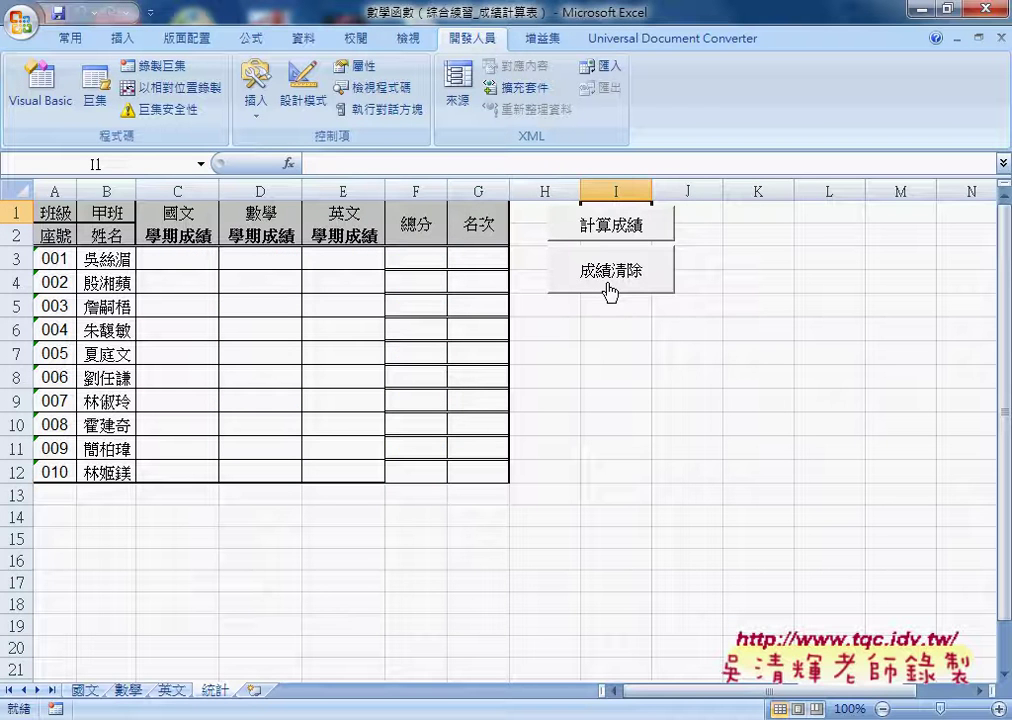